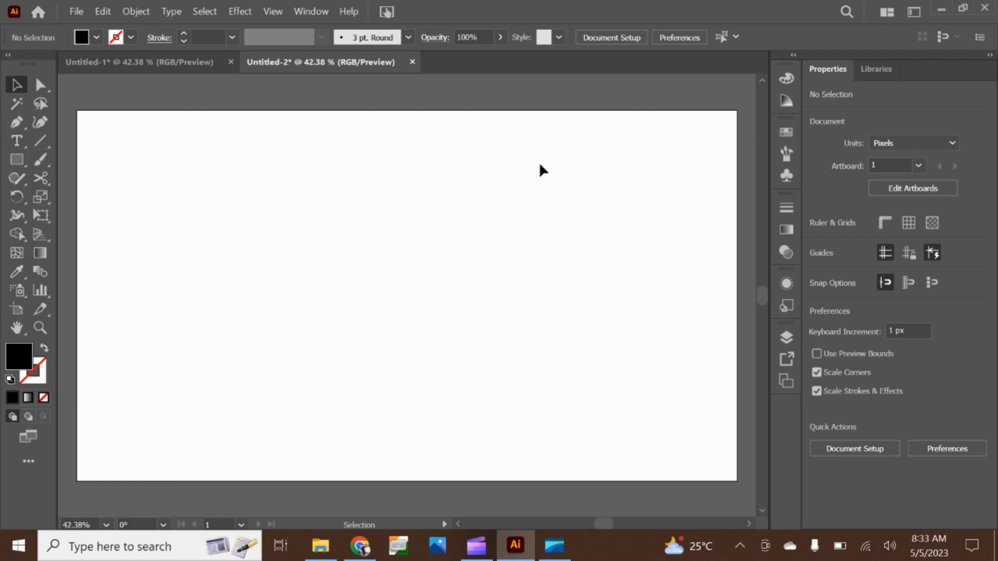
# Add a line of point type in the upper-left area of the artboard, replacing the placeholder with a person's first name
pyautogui.press('t')
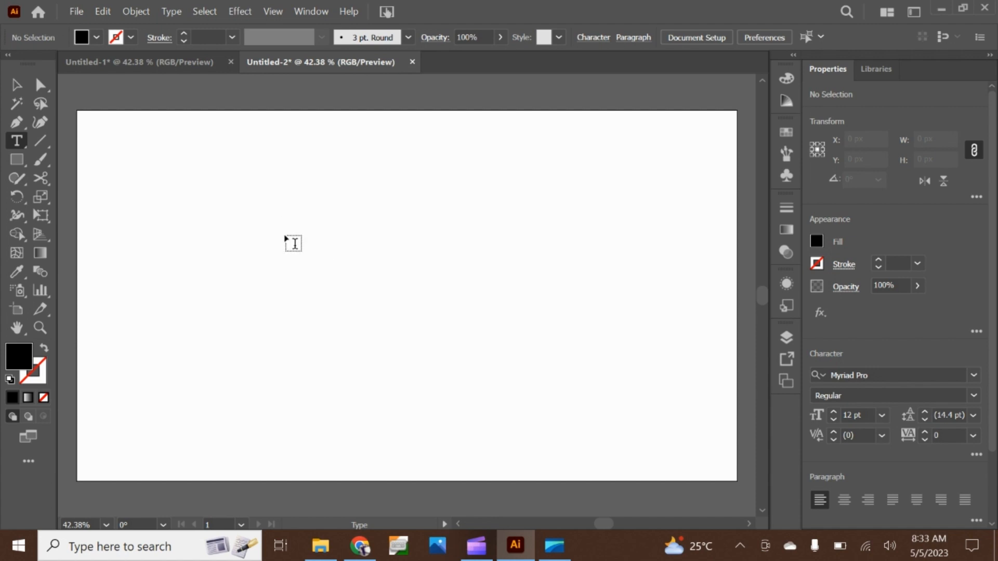
pyautogui.click(258, 206)
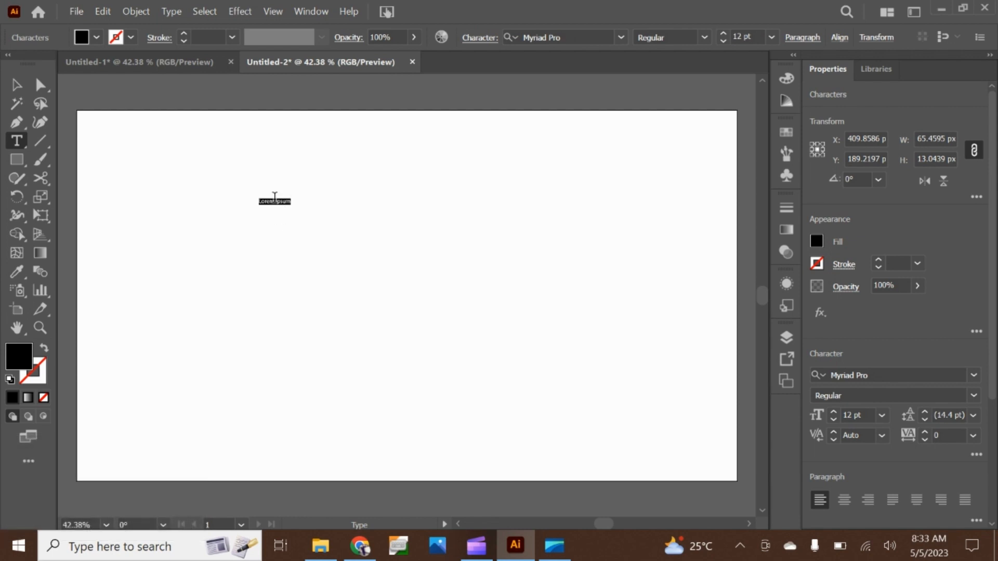
pyautogui.click(289, 203)
pyautogui.press('BackSpace')
pyautogui.press('BackSpace')
pyautogui.press('BackSpace')
pyautogui.press('BackSpace')
pyautogui.press('BackSpace')
pyautogui.press('BackSpace')
pyautogui.press('BackSpace')
pyautogui.press('BackSpace')
pyautogui.press('BackSpace')
pyautogui.press('BackSpace')
pyautogui.press('BackSpace')
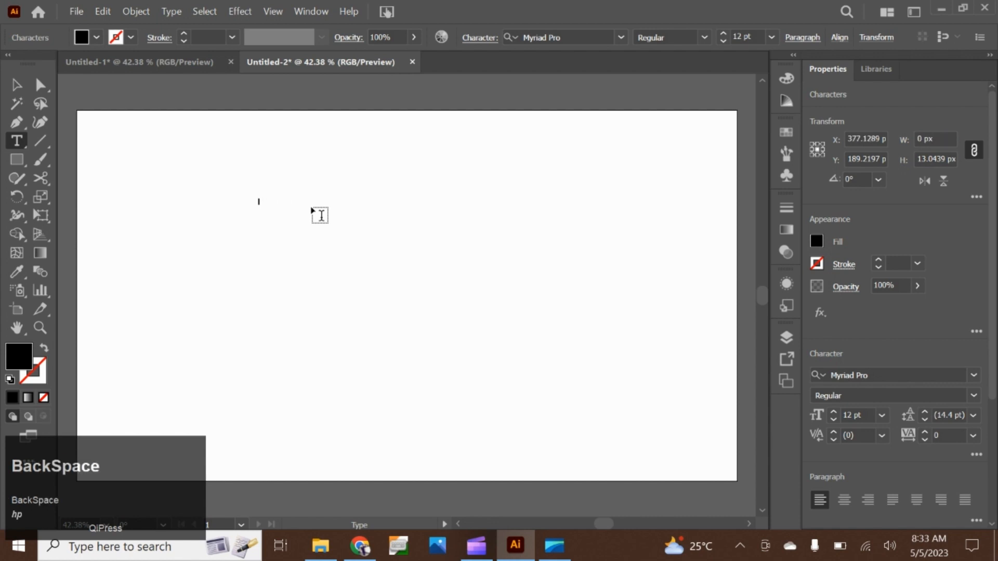
pyautogui.write('Sharjeel')
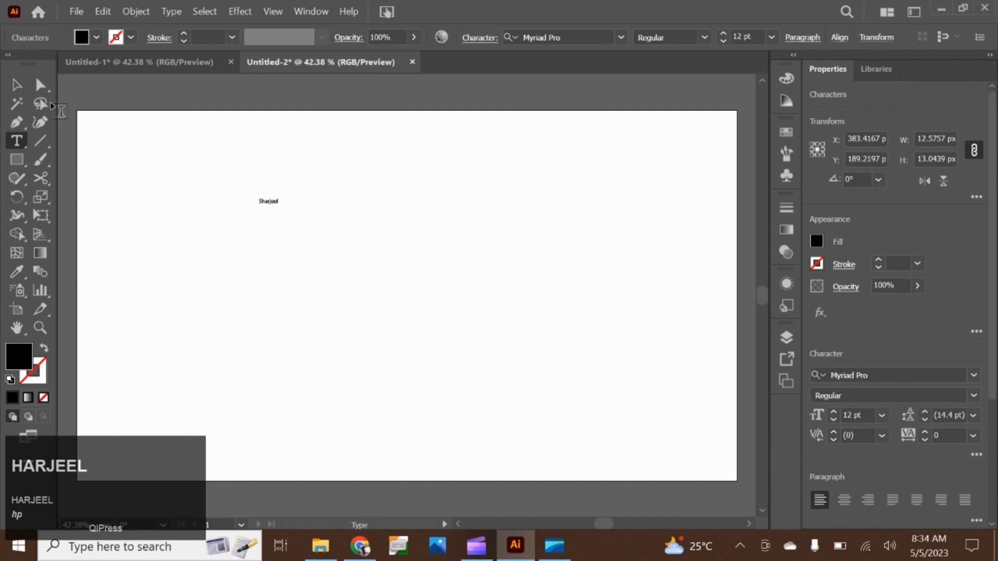
pyautogui.click(15, 84)
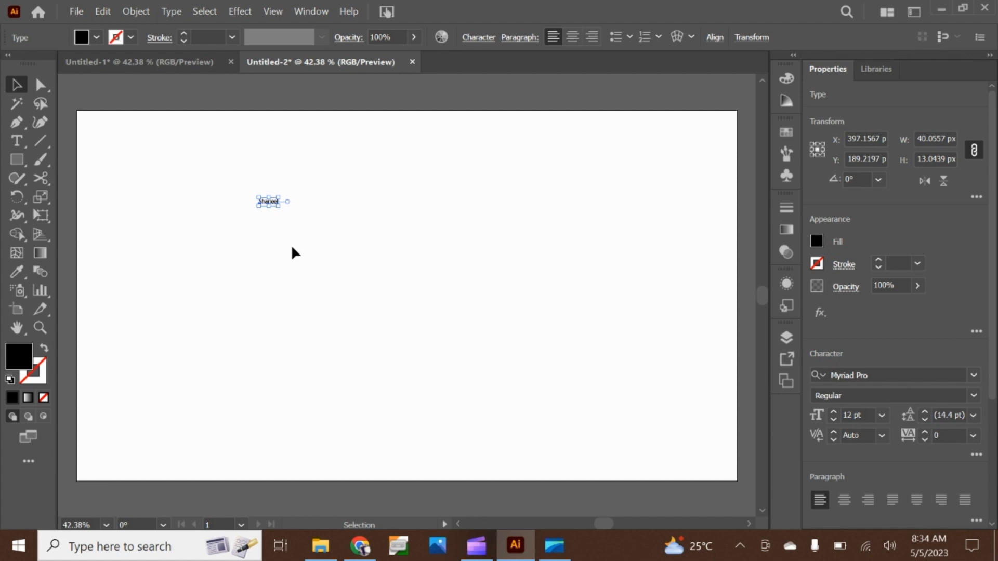
# Scale the name text up proportionally to about 52 pt and deselect it
pyautogui.press('shift')
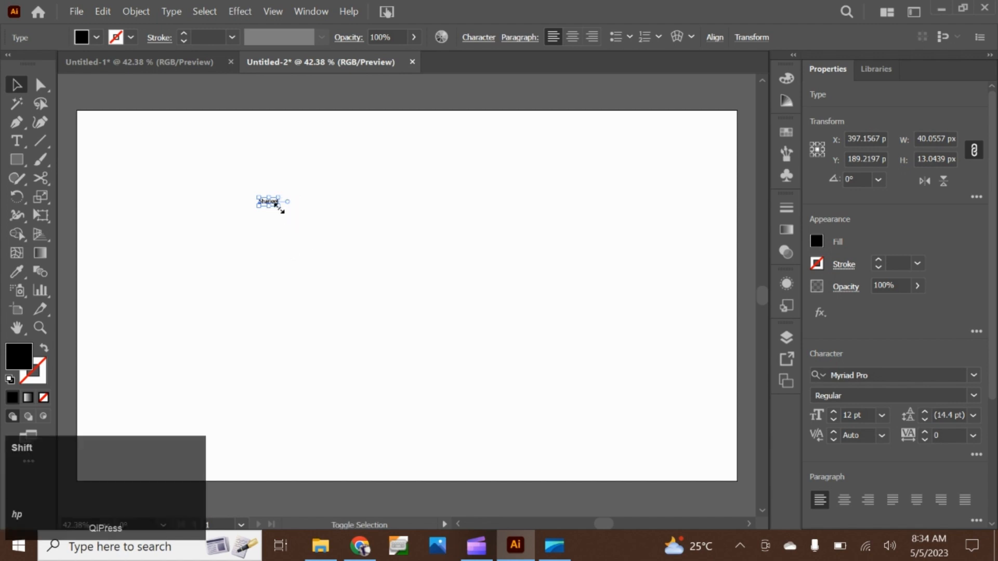
pyautogui.moveTo(279, 206); pyautogui.dragTo(343, 275)
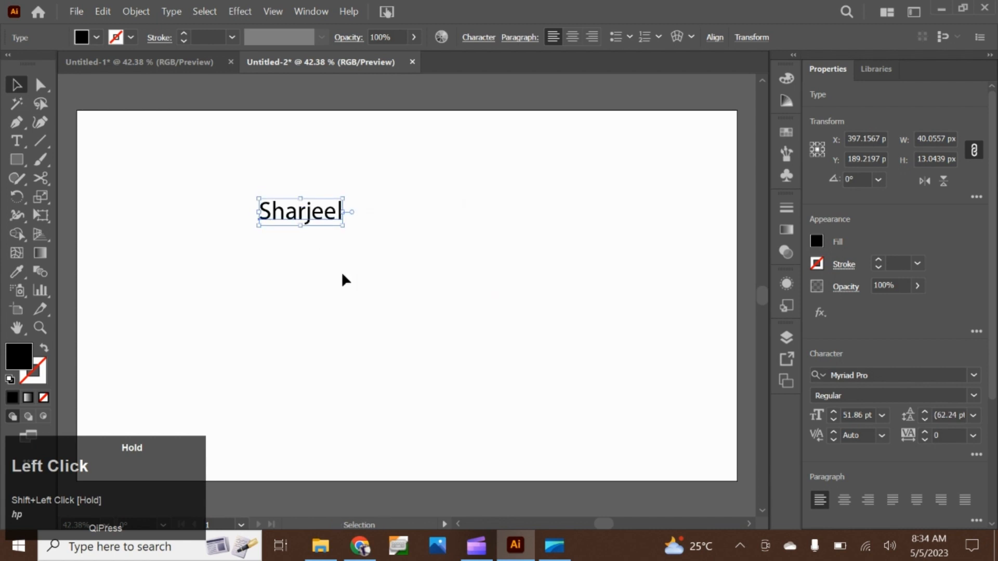
pyautogui.click(302, 308)
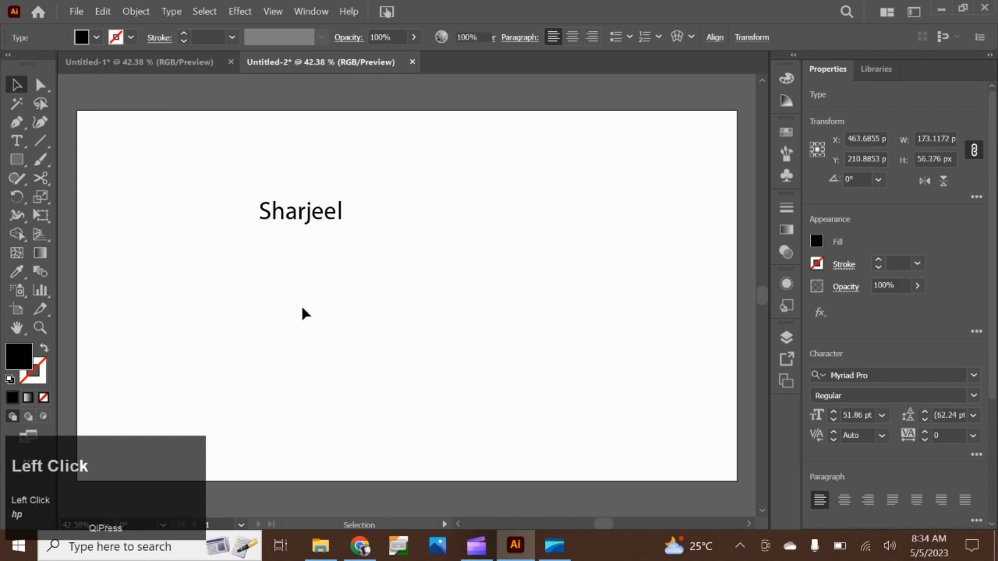
# Select the name text, preview the available fonts, and set its font family to Acumin Variable Concept
pyautogui.moveTo(252, 176); pyautogui.dragTo(390, 297)
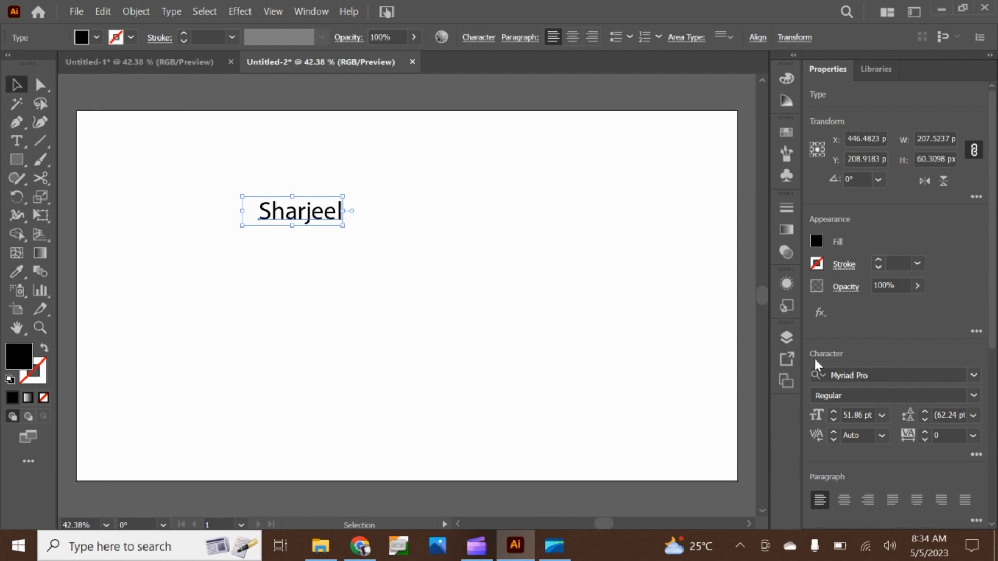
pyautogui.click(974, 376)
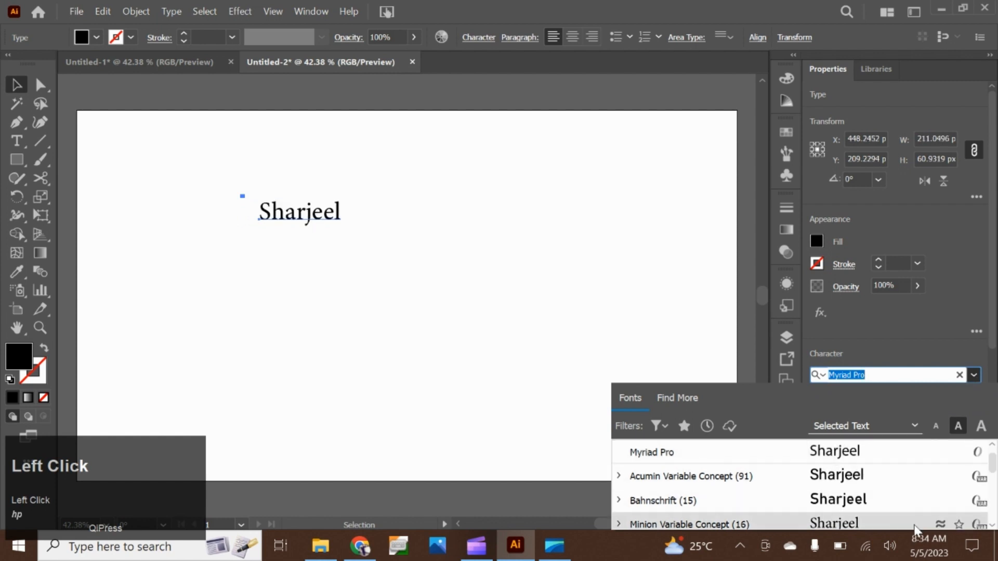
pyautogui.scroll(-1, 866, 507)
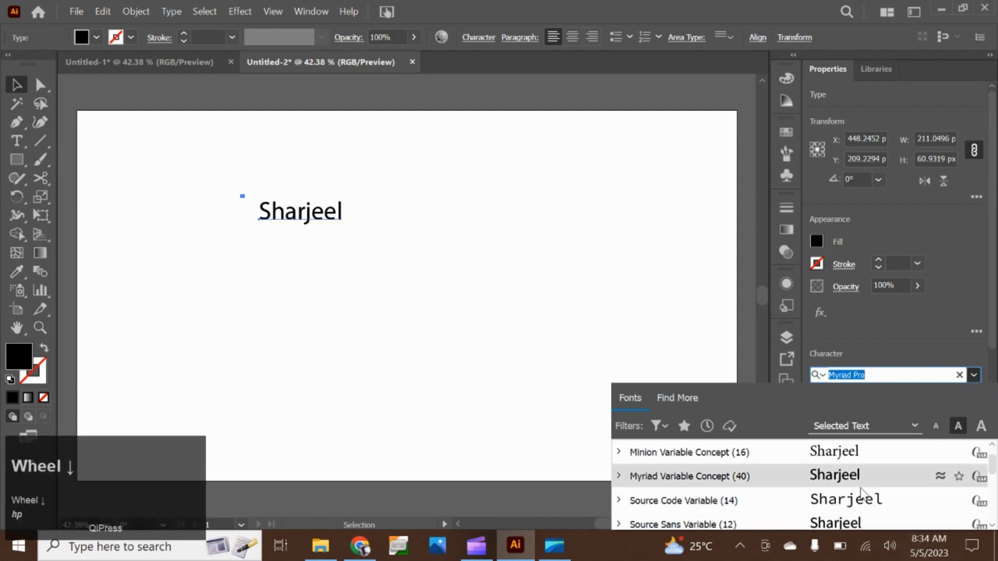
pyautogui.scroll(-2, 863, 520)
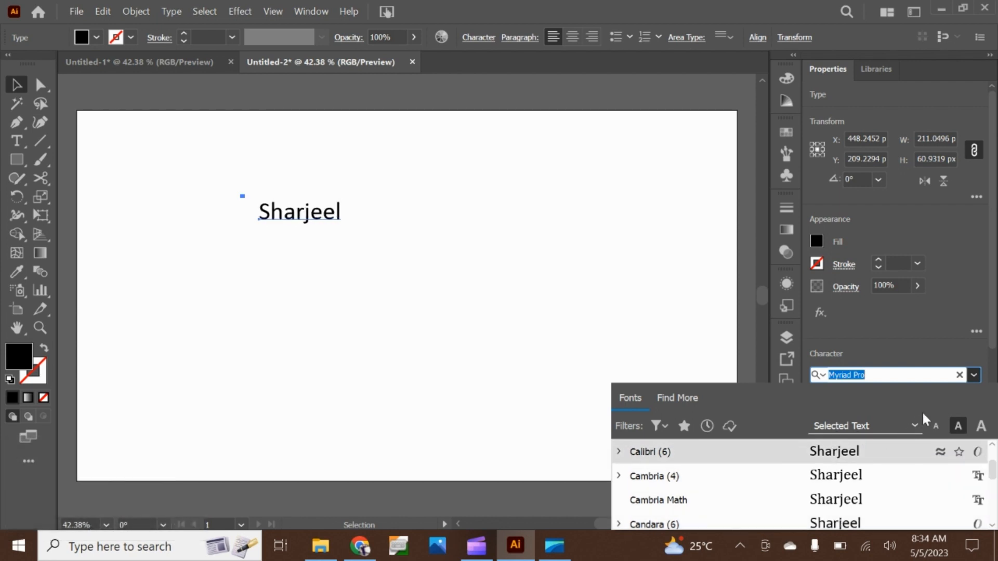
pyautogui.click(972, 378)
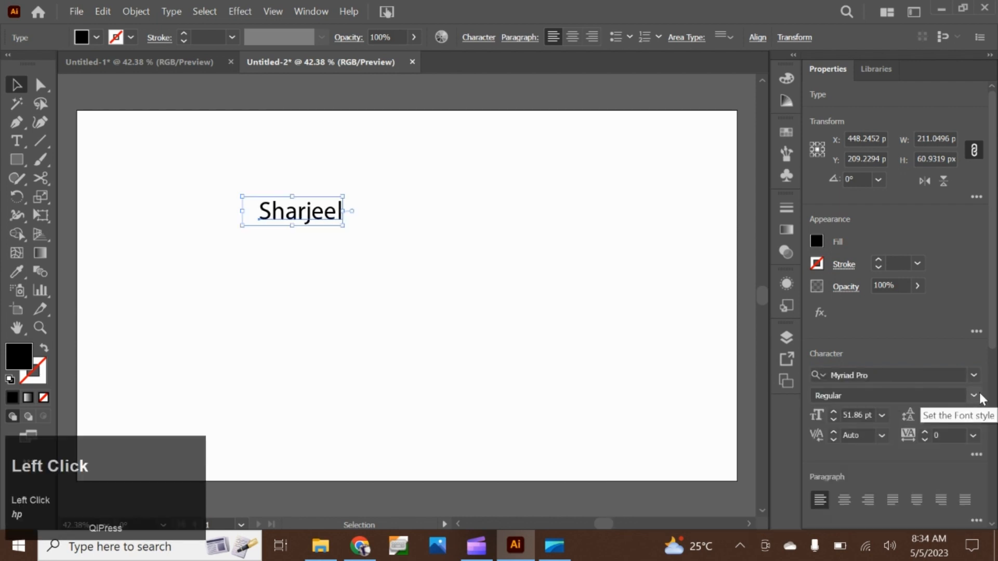
pyautogui.click(975, 397)
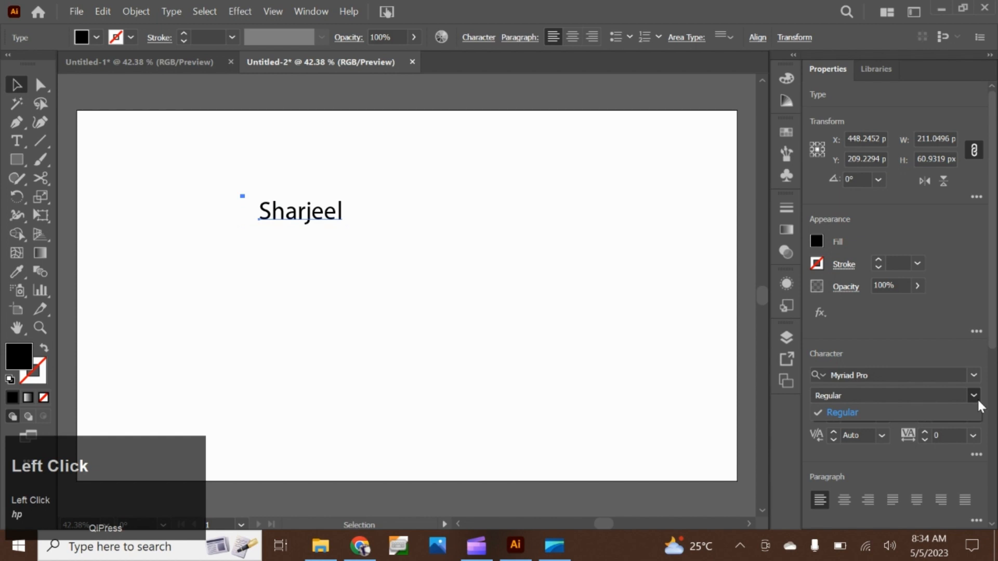
pyautogui.click(977, 394)
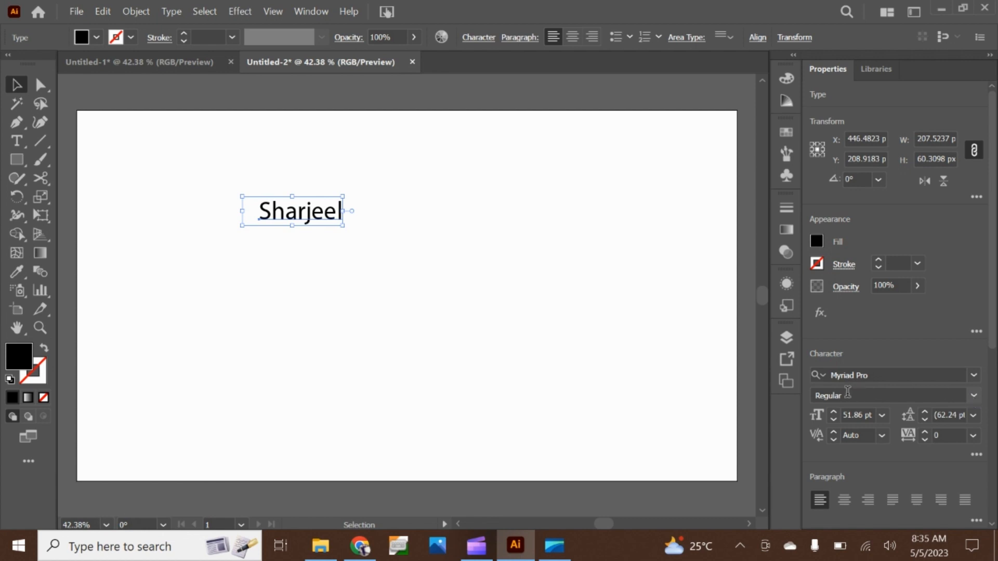
pyautogui.click(979, 375)
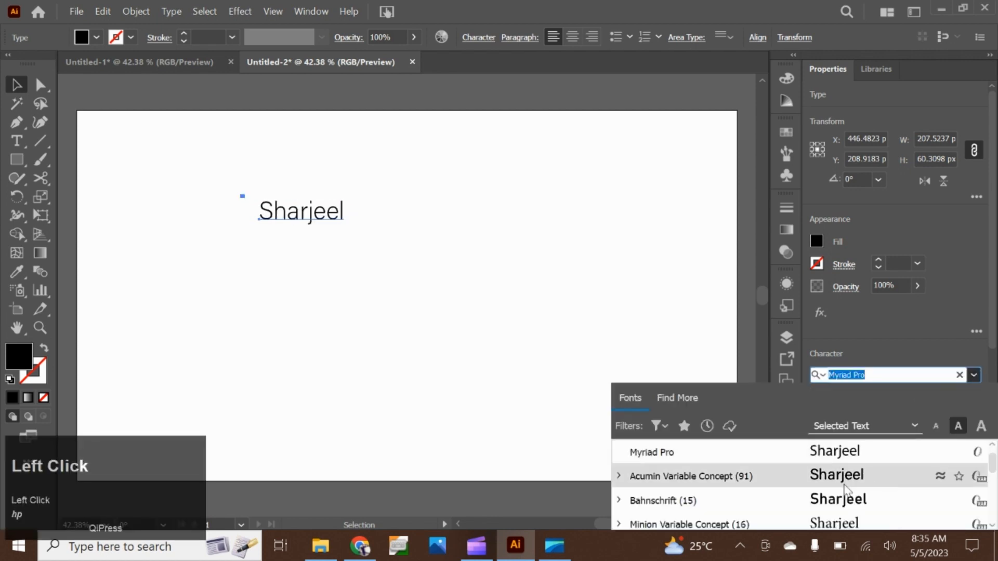
pyautogui.click(650, 476)
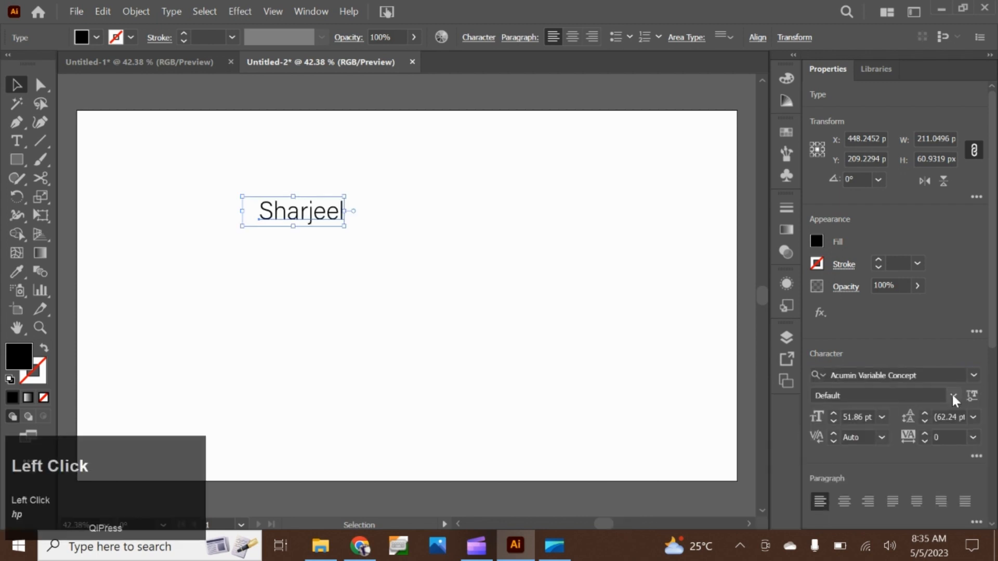
# Try the ExtraCondensed Thin and ExtraCondensed UltraBlack Italic font styles on the name text
pyautogui.click(953, 395)
pyautogui.scroll(1, 879, 334)
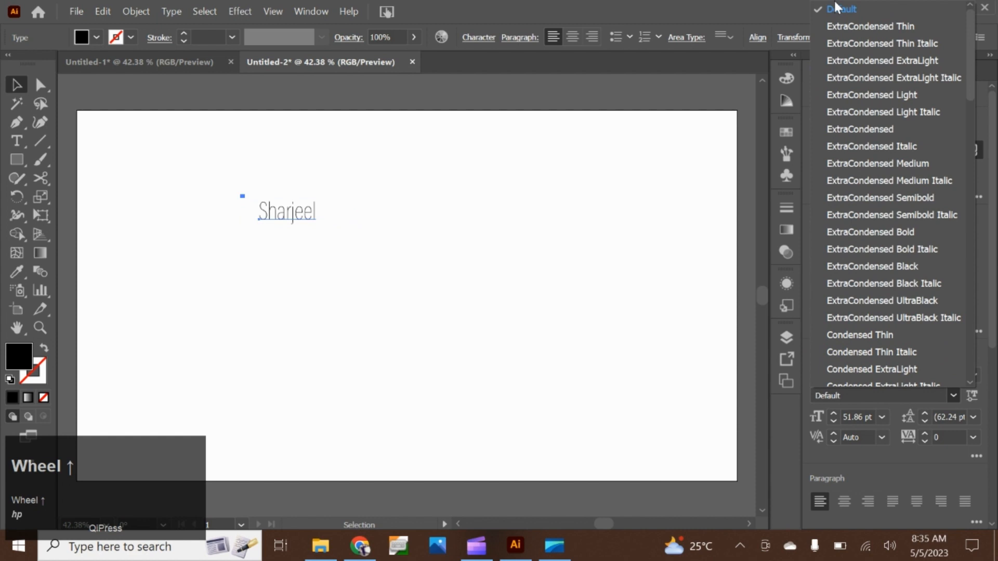
pyautogui.click(864, 26)
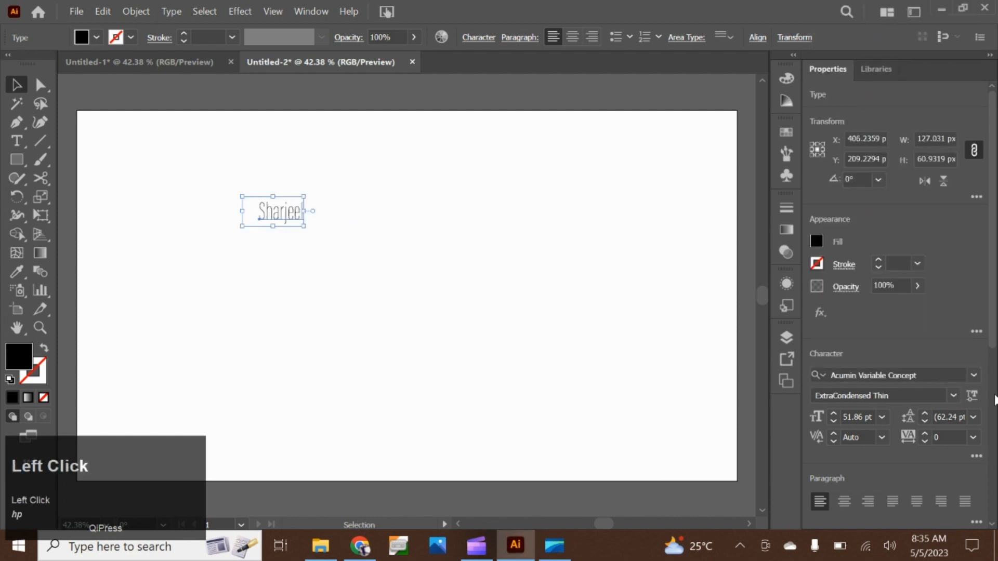
pyautogui.click(951, 395)
pyautogui.click(899, 292)
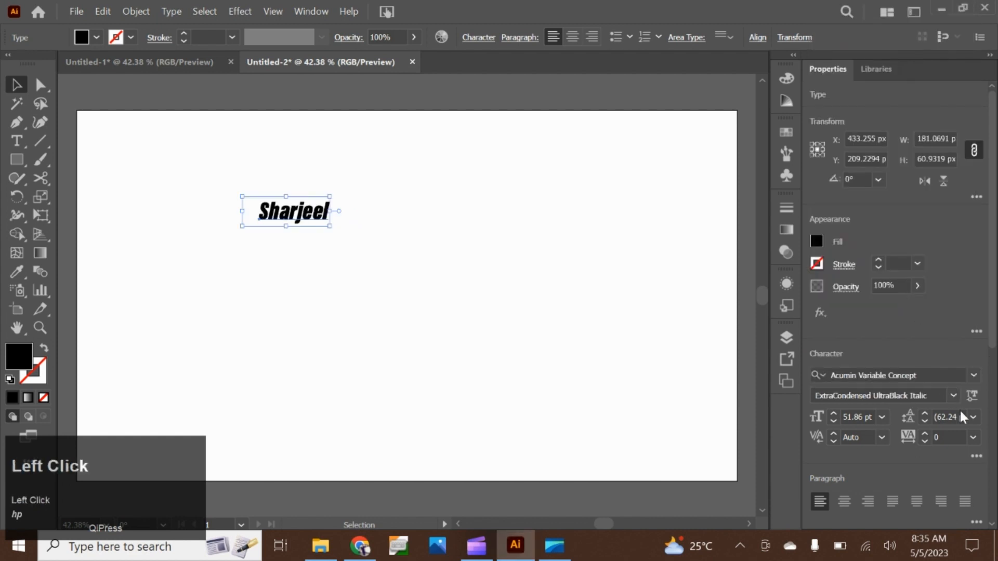
# Set the name text's font style to Condensed Bold
pyautogui.click(951, 395)
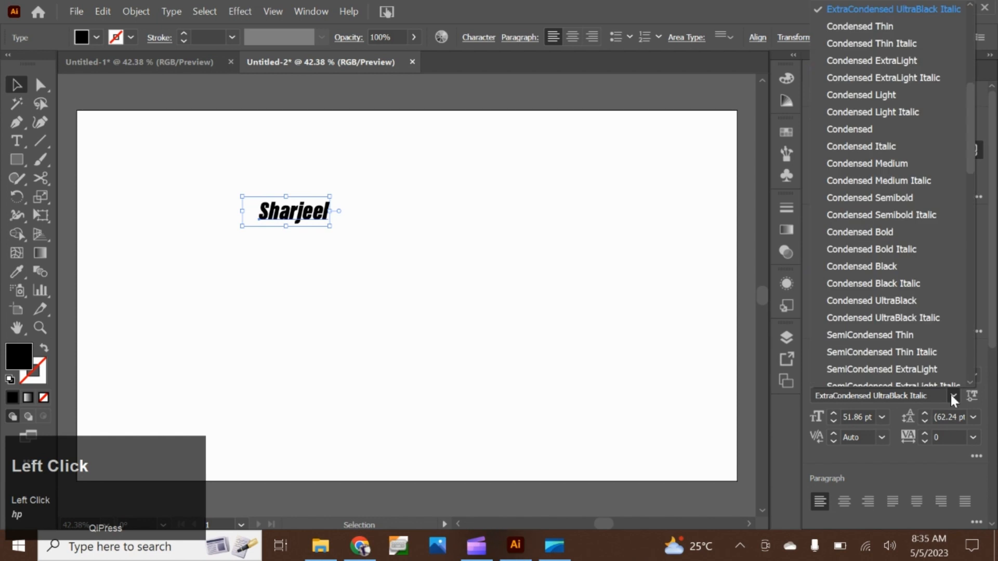
pyautogui.click(903, 233)
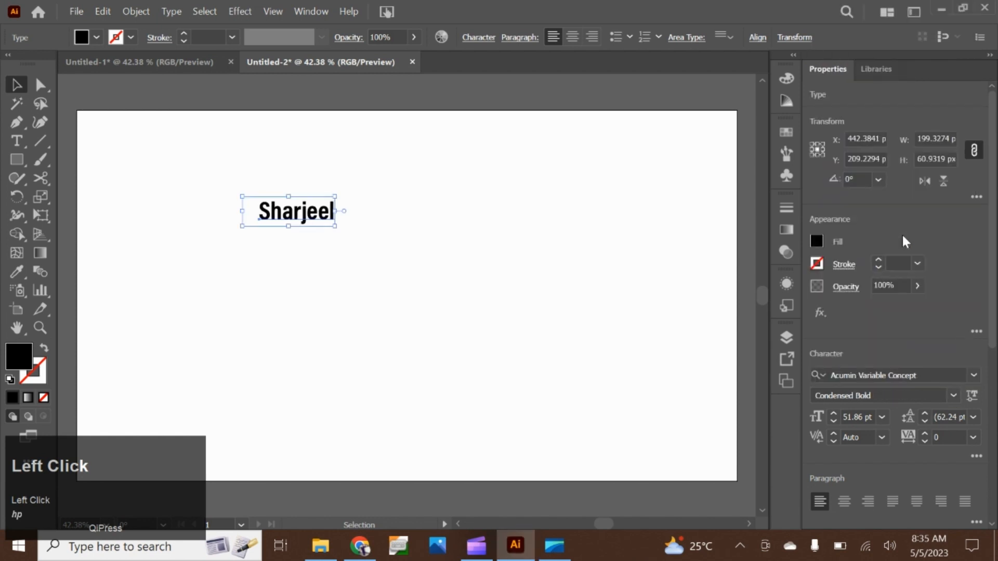
pyautogui.click(958, 394)
pyautogui.click(958, 394)
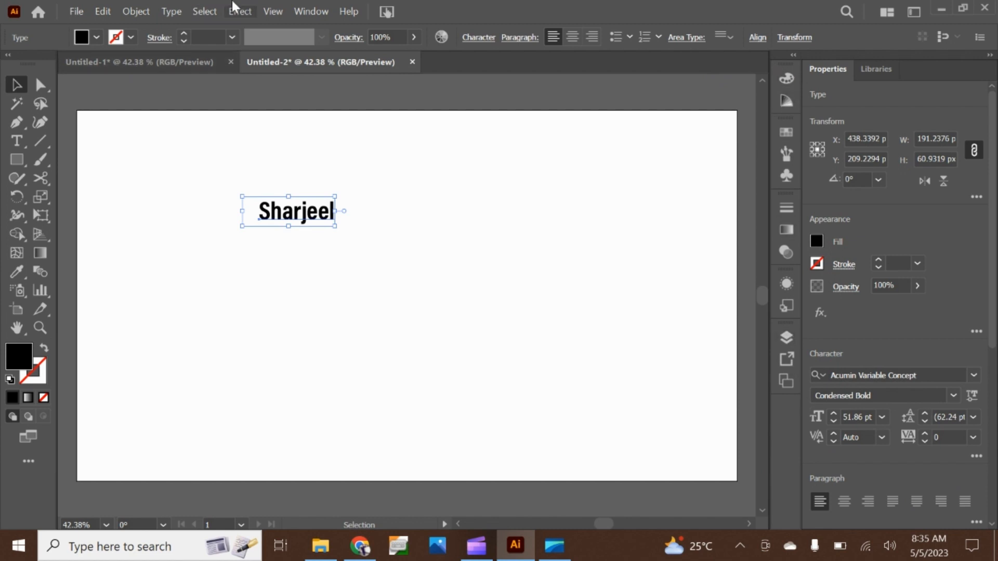
# Open the Character settings for the name text and expand them to show all options
pyautogui.click(308, 12)
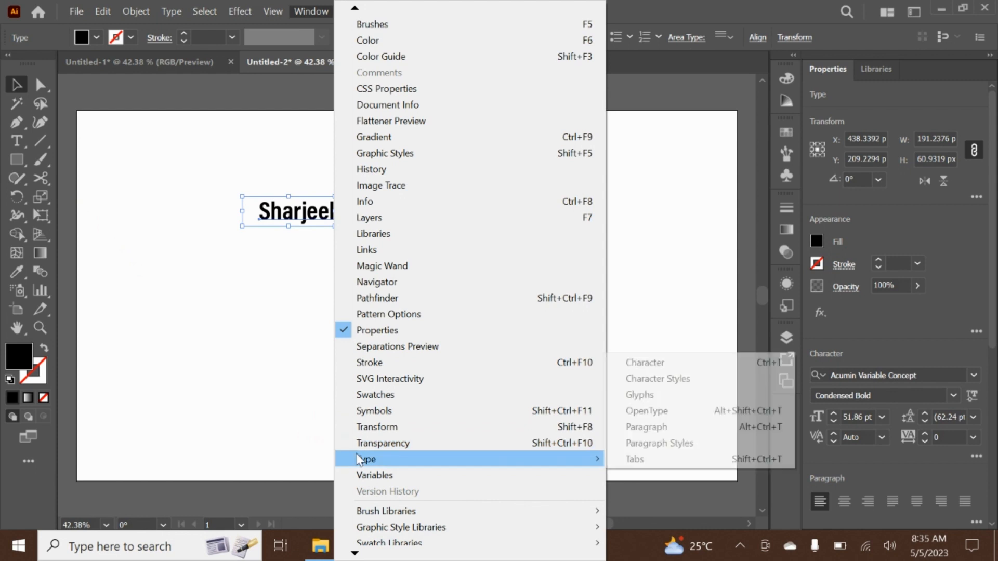
pyautogui.moveTo(563, 459)
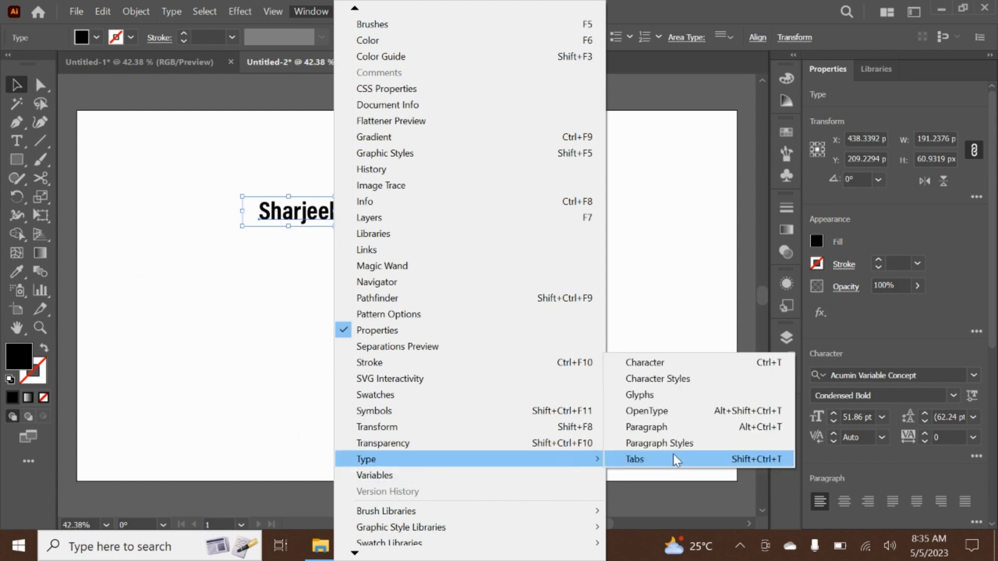
pyautogui.click(693, 374)
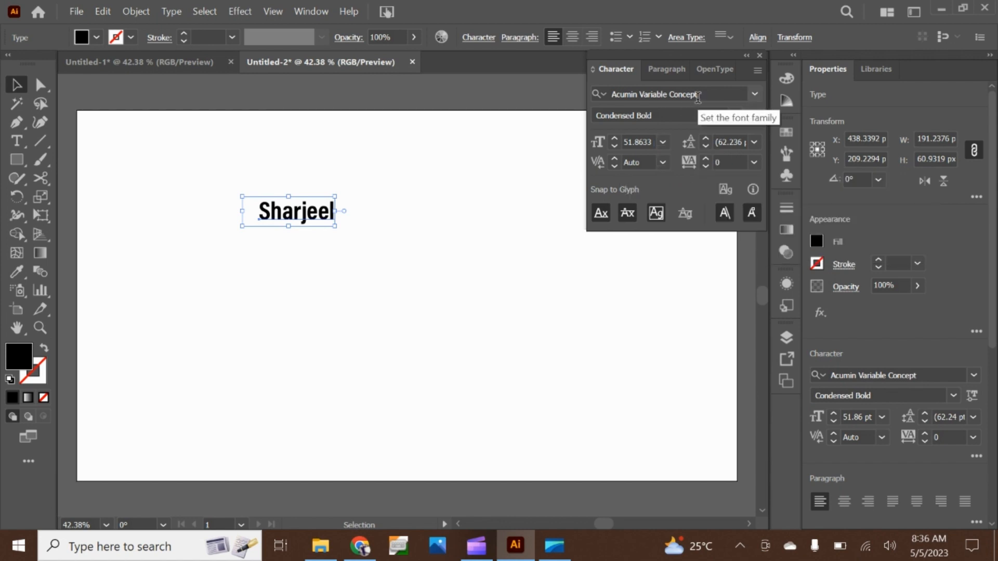
pyautogui.click(757, 70)
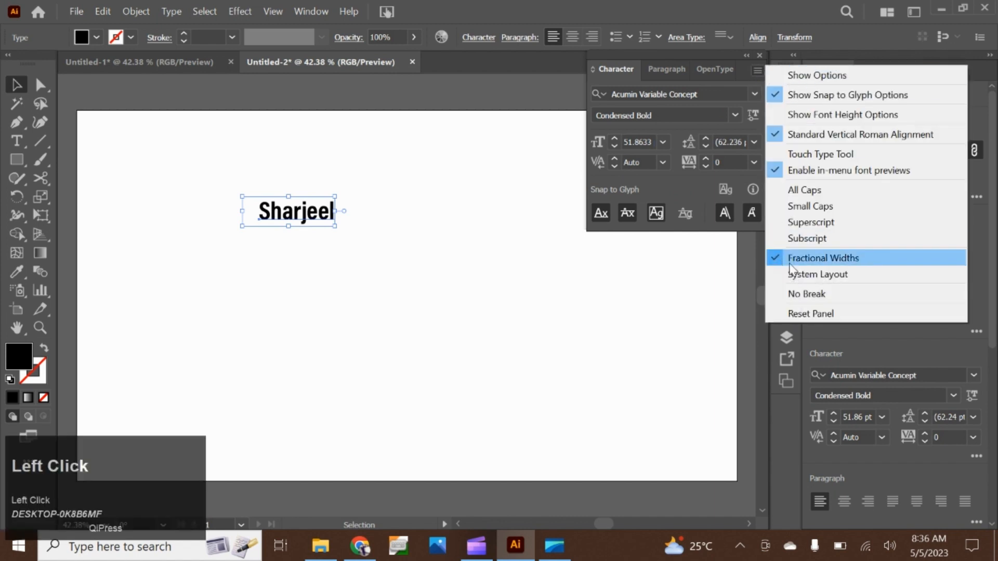
pyautogui.click(818, 76)
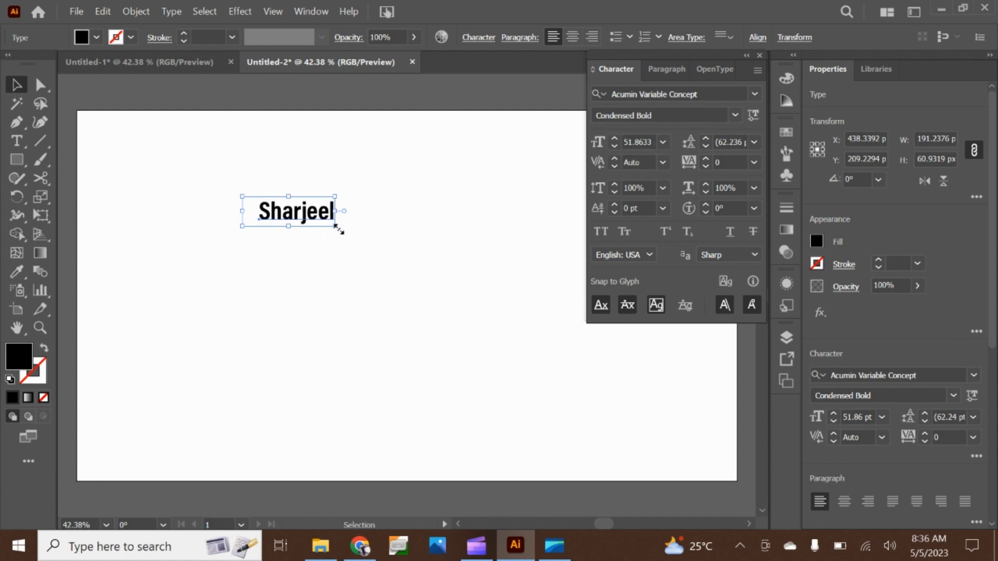
# Scale the name text up to about 81 pt, try a 36 pt font size, and set it to 72 pt
pyautogui.moveTo(337, 229); pyautogui.dragTo(387, 262)
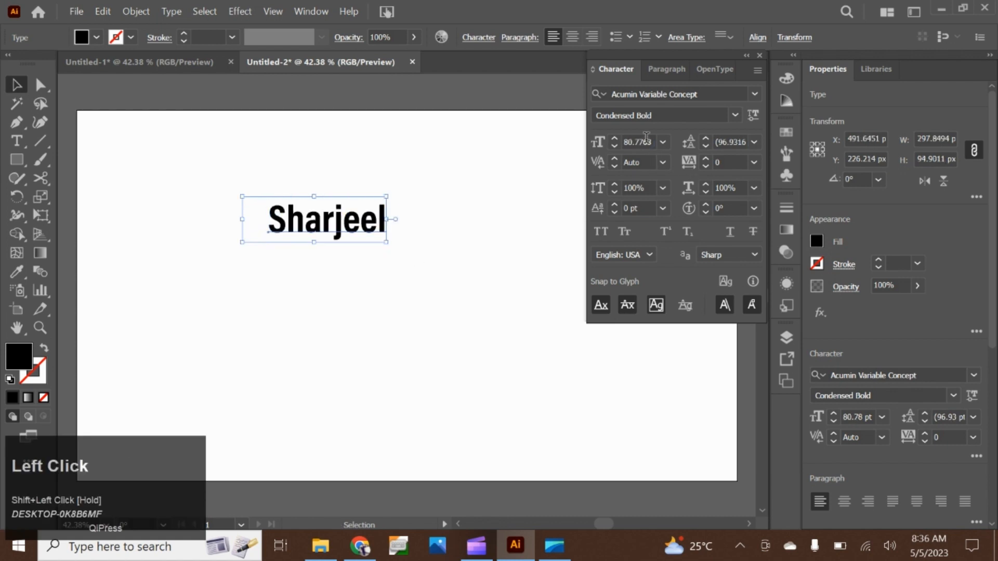
pyautogui.click(662, 142)
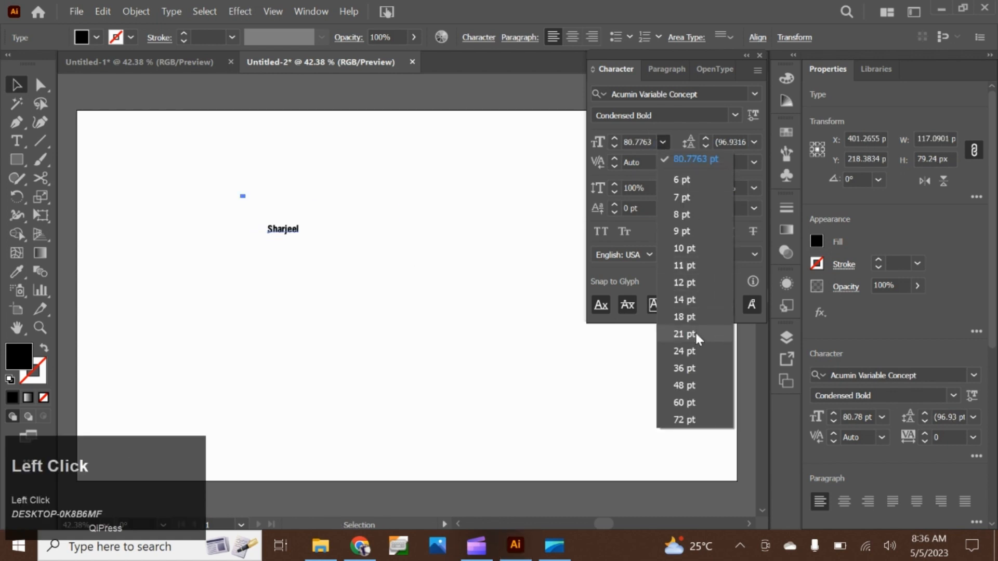
pyautogui.click(693, 366)
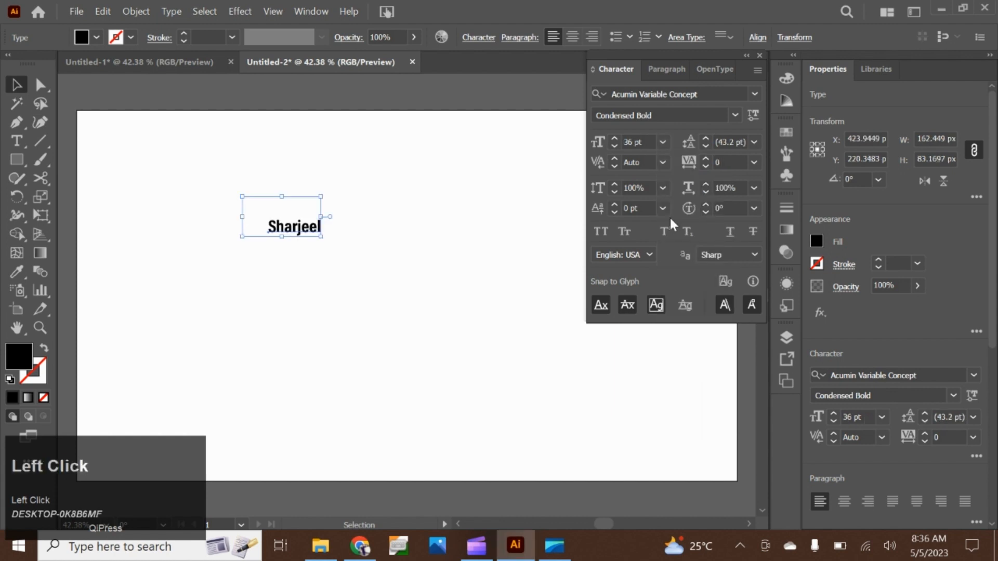
pyautogui.click(663, 142)
pyautogui.click(673, 419)
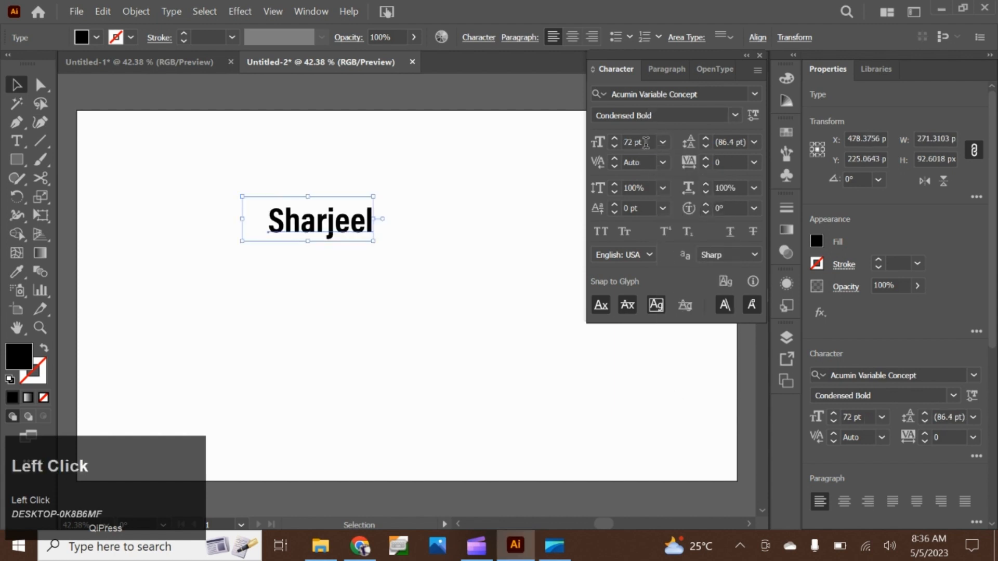
# Increase the name text's font size incrementally to 99 pt
pyautogui.click(614, 138)
pyautogui.click(614, 138)
pyautogui.click(615, 138)
pyautogui.click(614, 139)
pyautogui.click(614, 138)
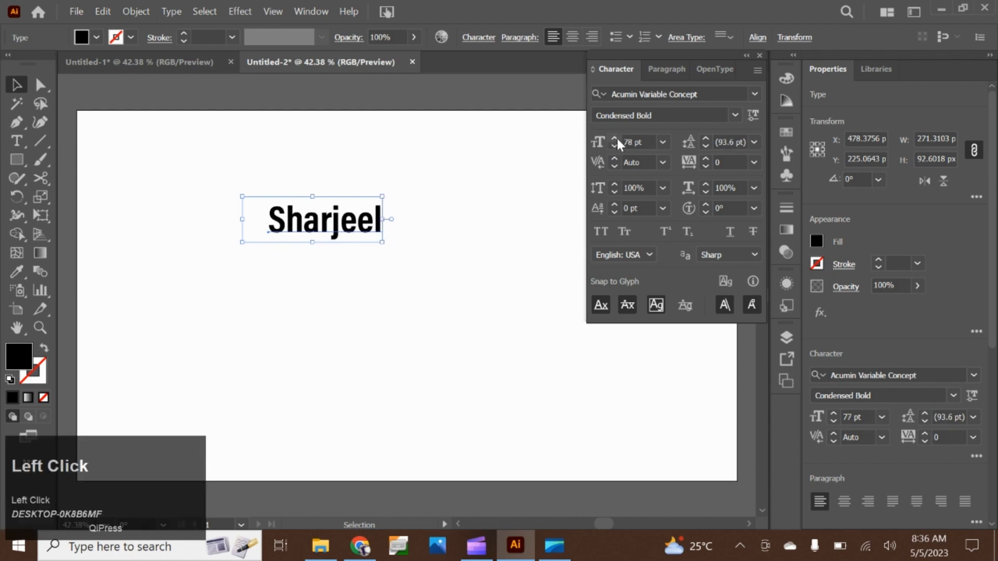
pyautogui.click(614, 138)
pyautogui.click(614, 139)
pyautogui.click(615, 138)
pyautogui.click(635, 141)
pyautogui.scroll(16, 636, 142)
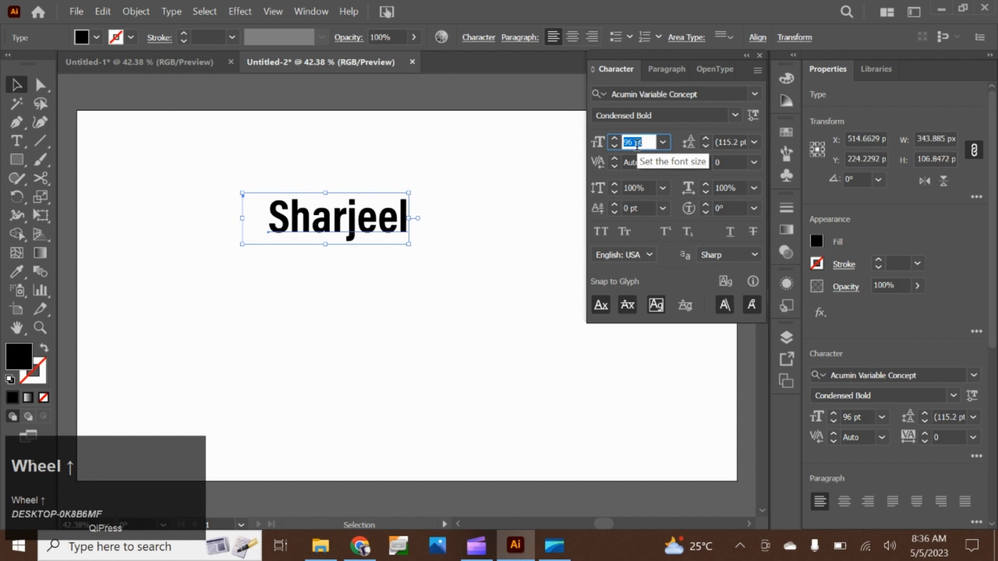
pyautogui.scroll(2, 637, 145)
pyautogui.scroll(-2, 631, 140)
pyautogui.scroll(2, 630, 137)
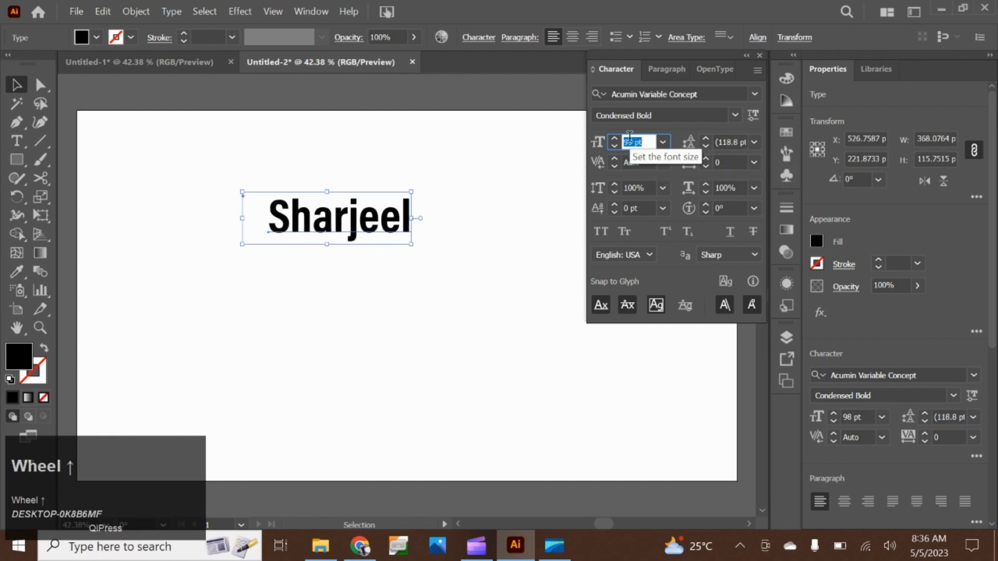
# Set the name text's font size to 100 pt and preview the preset font sizes
pyautogui.scroll(-1, 630, 136)
pyautogui.scroll(3, 631, 136)
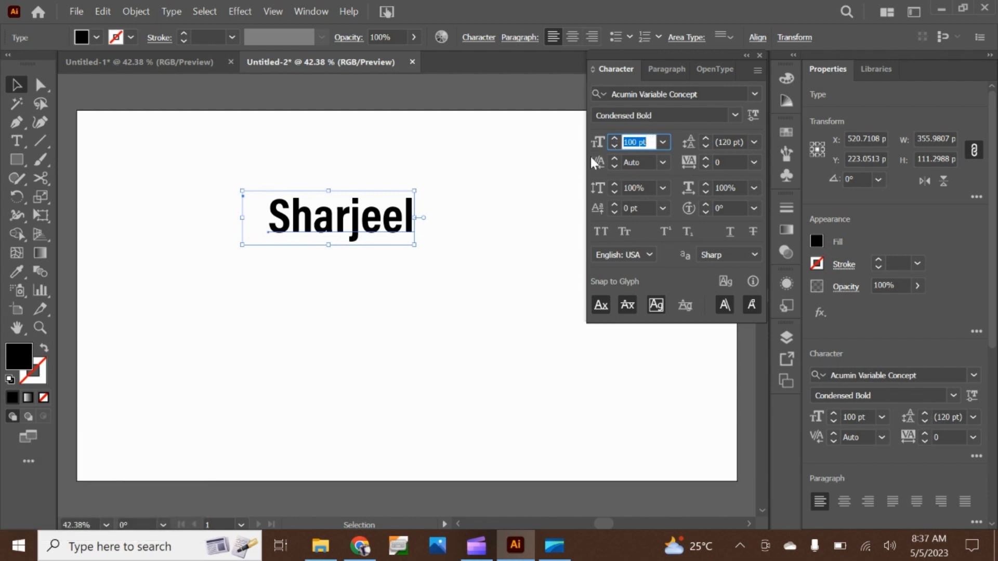
pyautogui.click(663, 143)
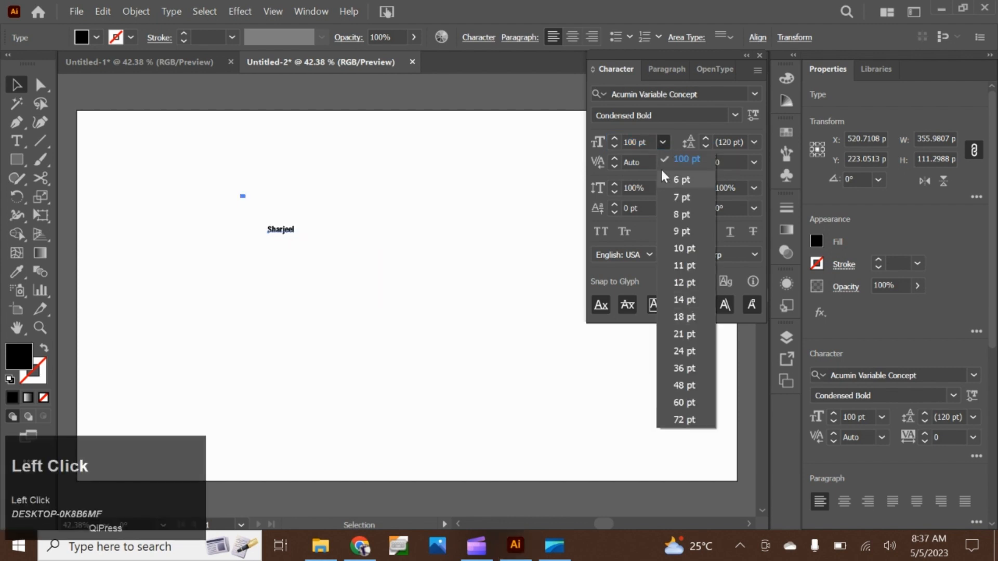
pyautogui.click(660, 142)
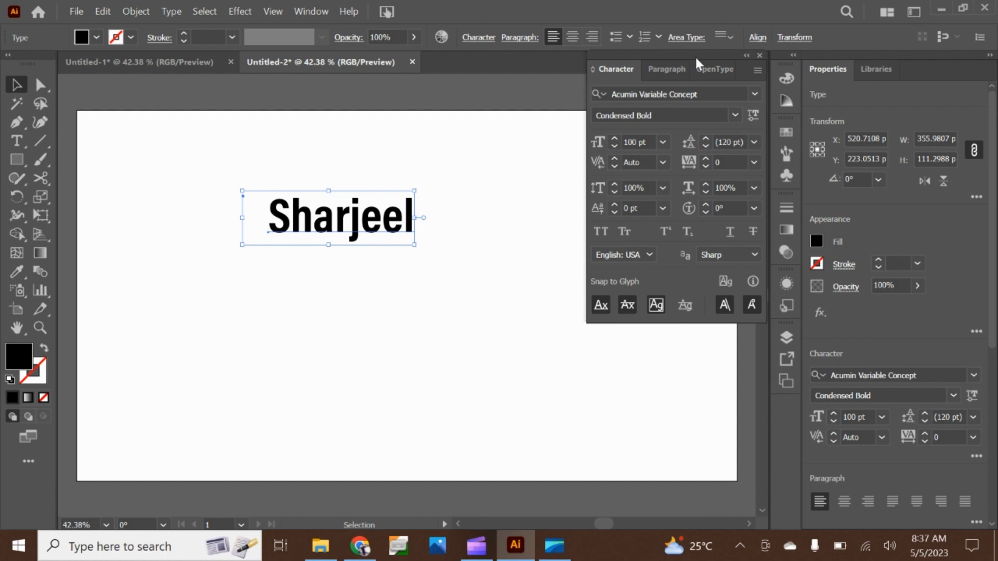
# Collapse the Character settings and move them aside, and delete the name text from the artboard
pyautogui.click(746, 55)
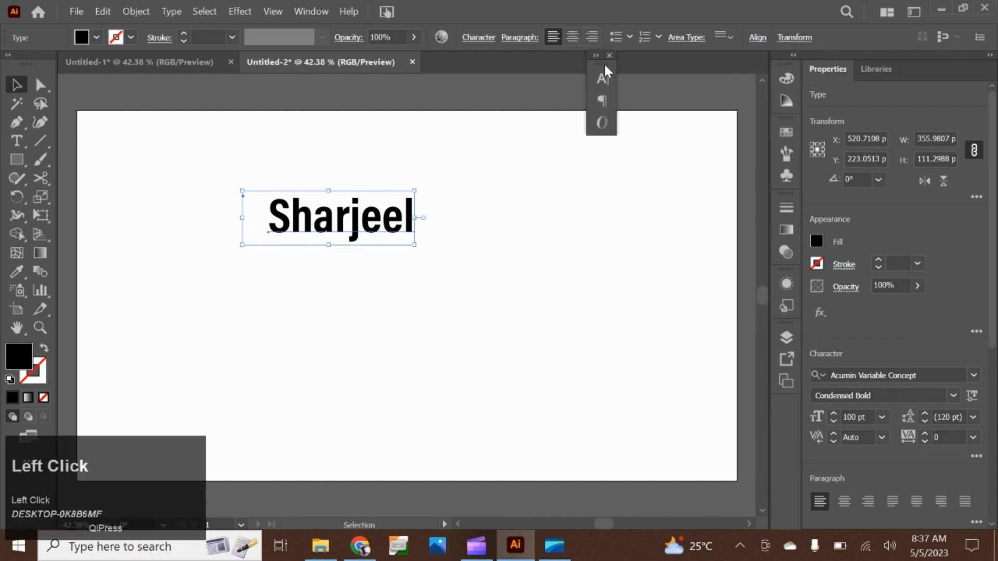
pyautogui.moveTo(604, 64); pyautogui.dragTo(713, 83)
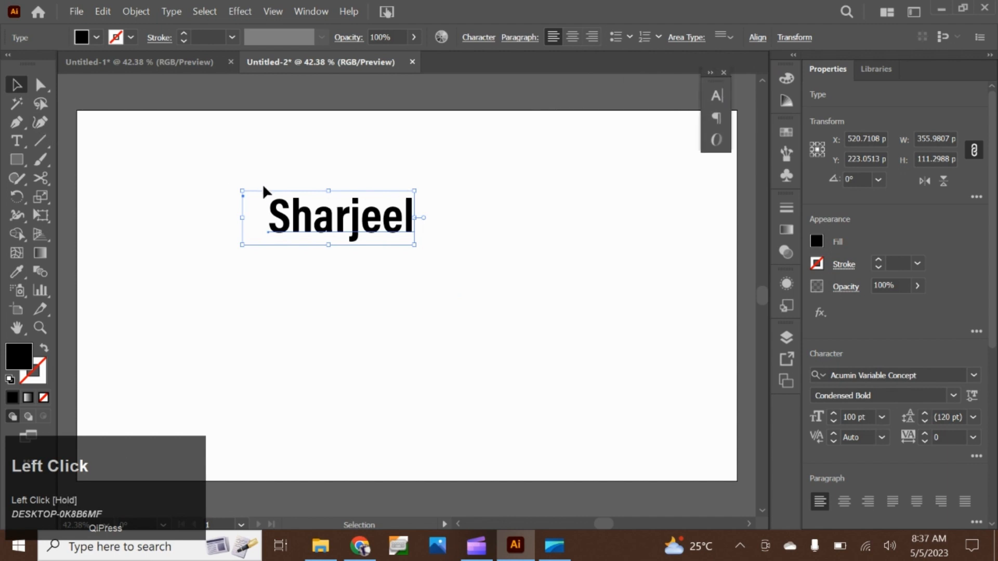
pyautogui.press('BackSpace')
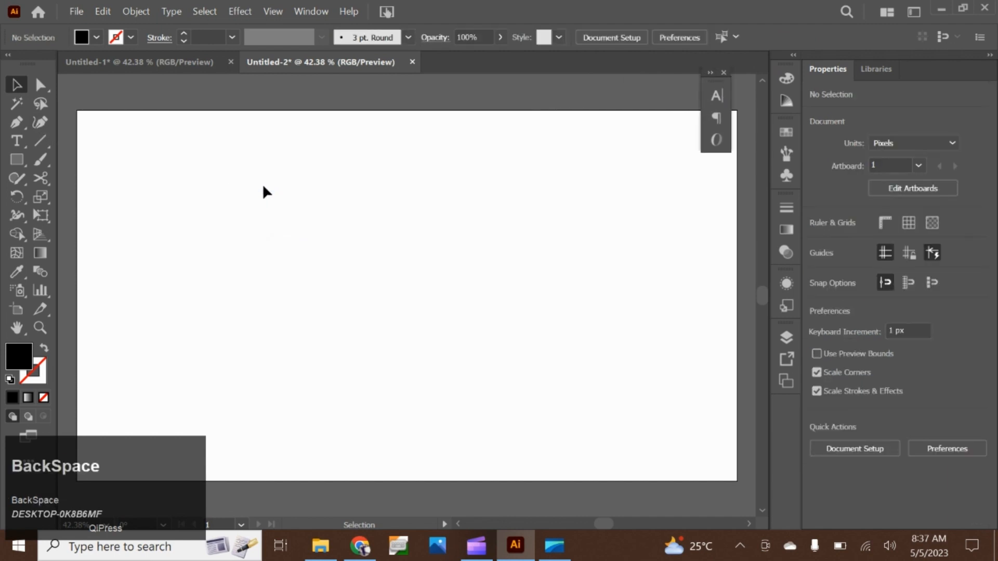
pyautogui.click(23, 137)
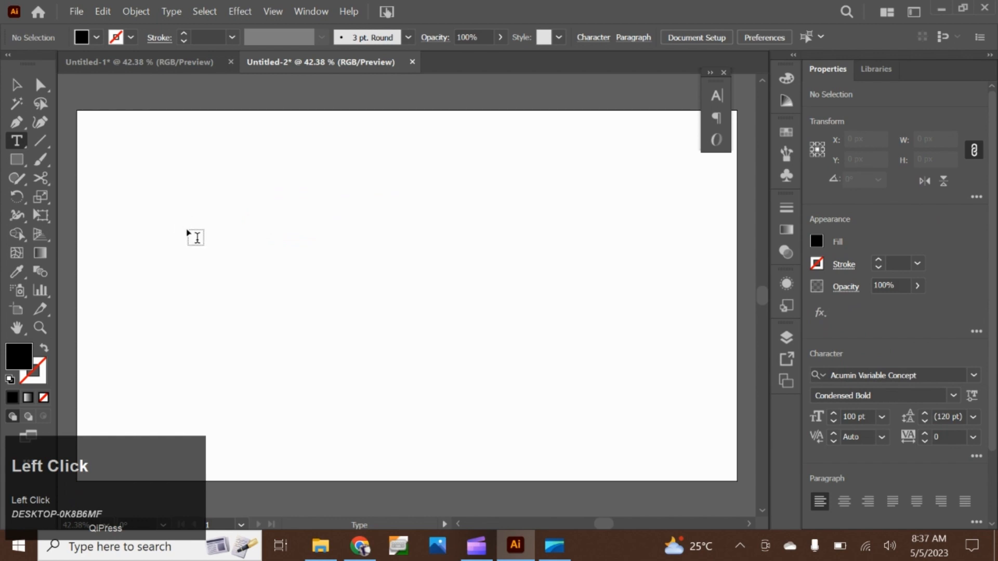
pyautogui.click(16, 160)
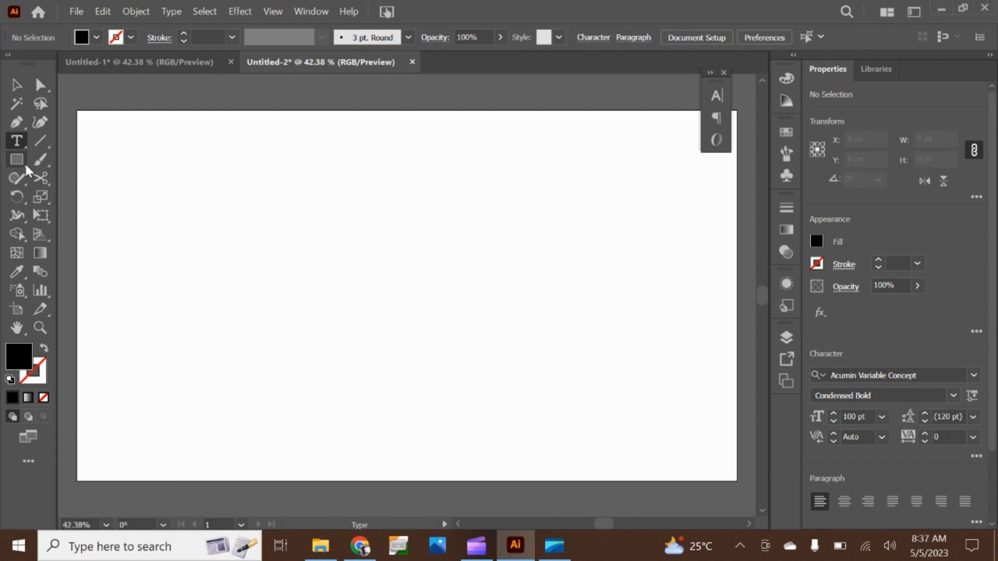
pyautogui.moveTo(237, 174); pyautogui.dragTo(542, 377)
pyautogui.press('BackSpace')
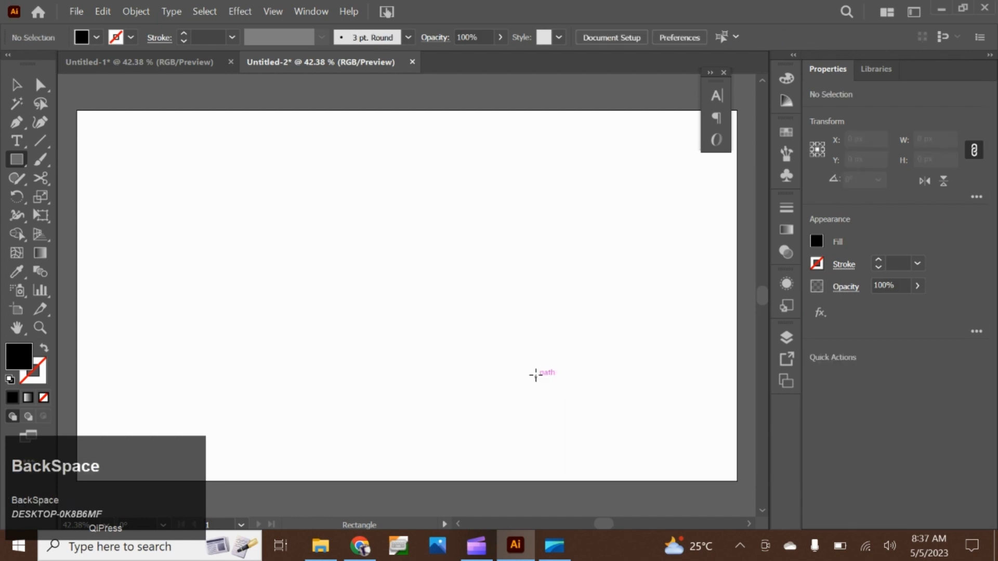
# Create an area text frame about 770 by 452 px on the artboard and set its text's font size to 24 pt
pyautogui.click(16, 141)
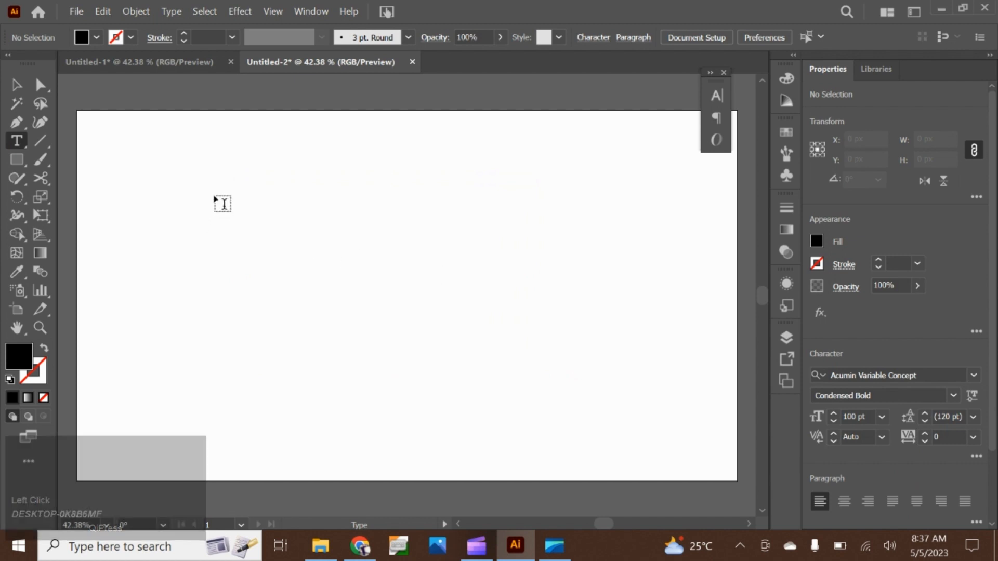
pyautogui.moveTo(224, 205); pyautogui.dragTo(596, 421)
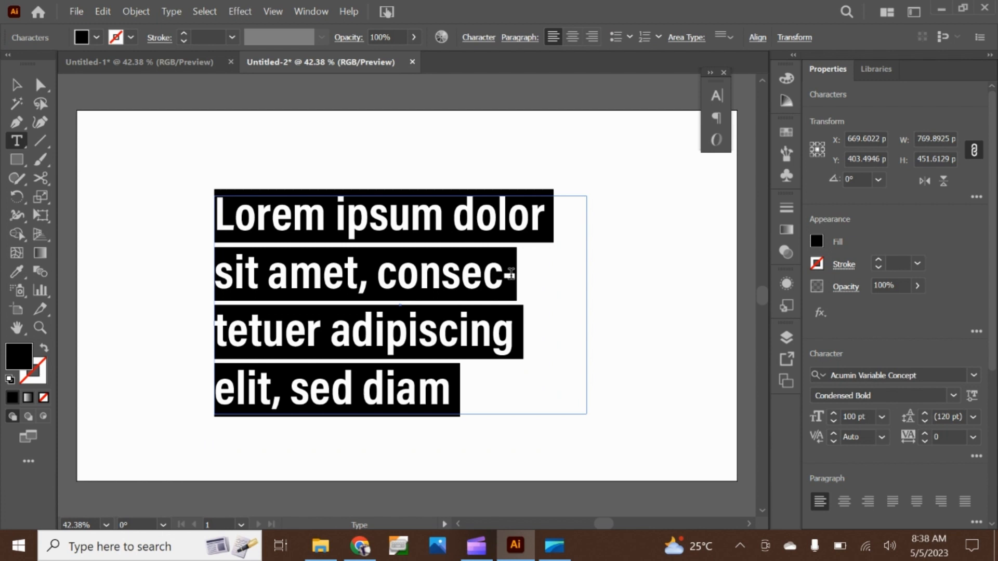
pyautogui.click(710, 73)
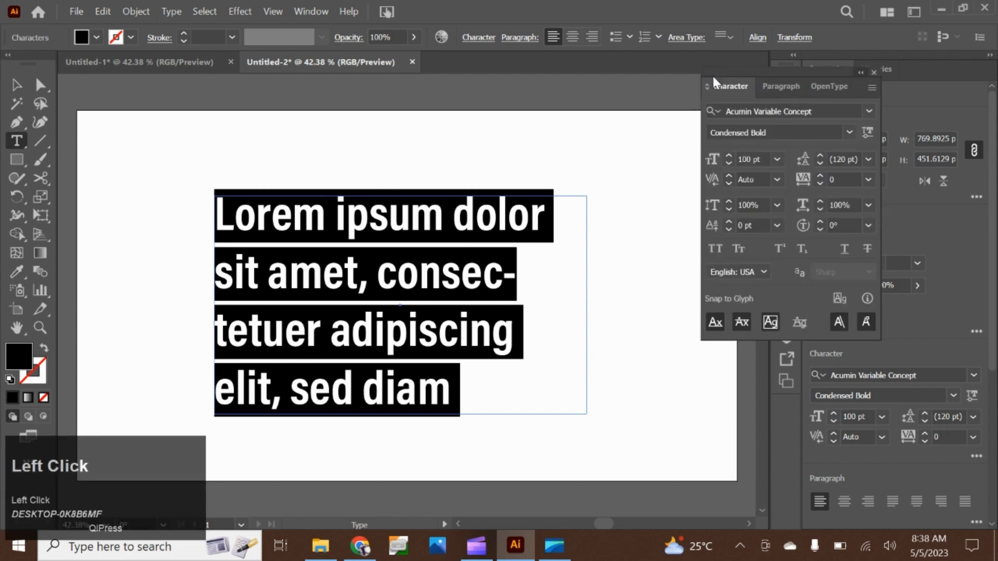
pyautogui.click(777, 159)
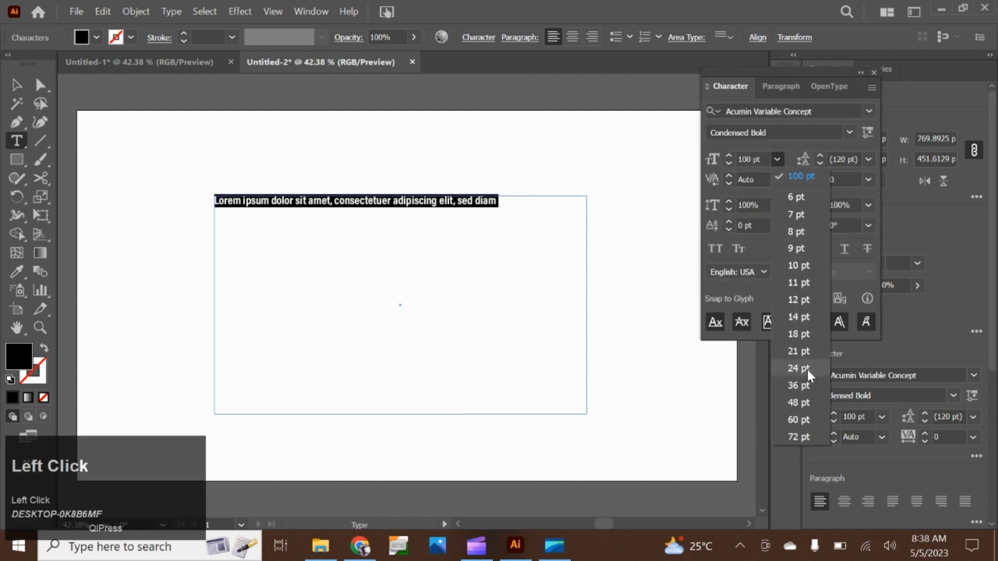
pyautogui.click(804, 367)
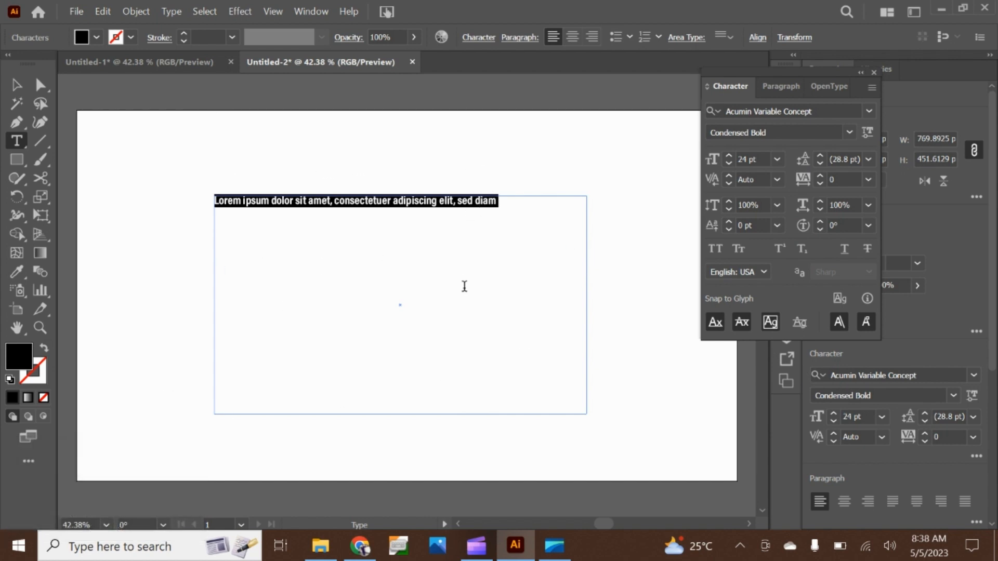
# Shorten the text frame from its lower edge to a height of about 434 px
pyautogui.click(16, 84)
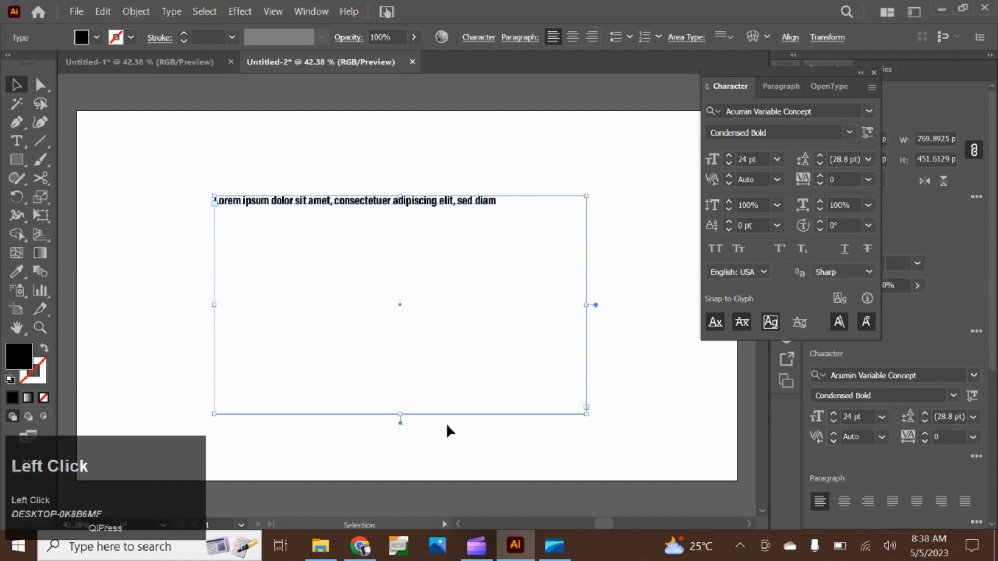
pyautogui.moveTo(402, 414)
pyautogui.mouseDown()
pyautogui.moveTo(407, 280)
pyautogui.moveTo(383, 214)
pyautogui.moveTo(399, 410)
pyautogui.mouseUp()
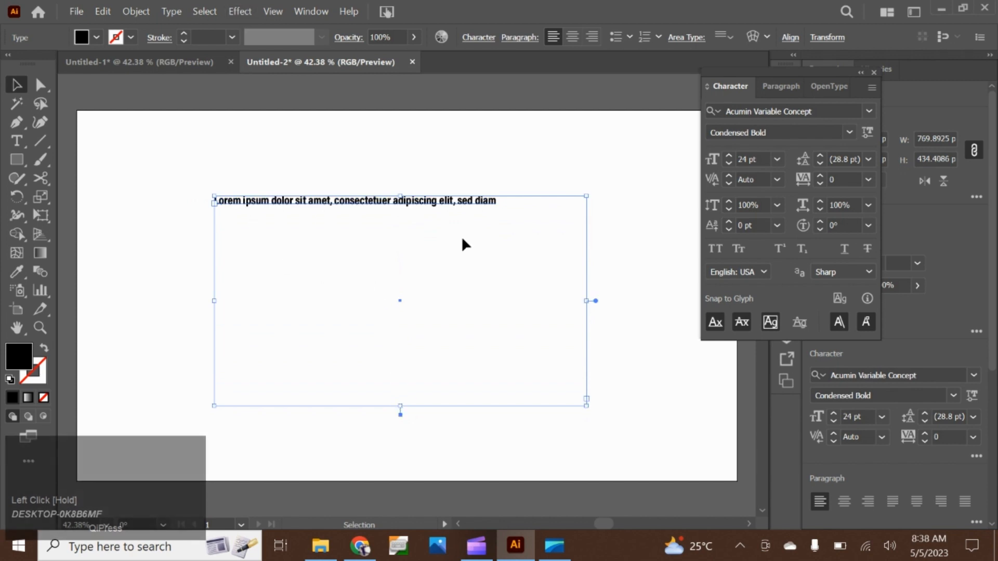
pyautogui.click(16, 141)
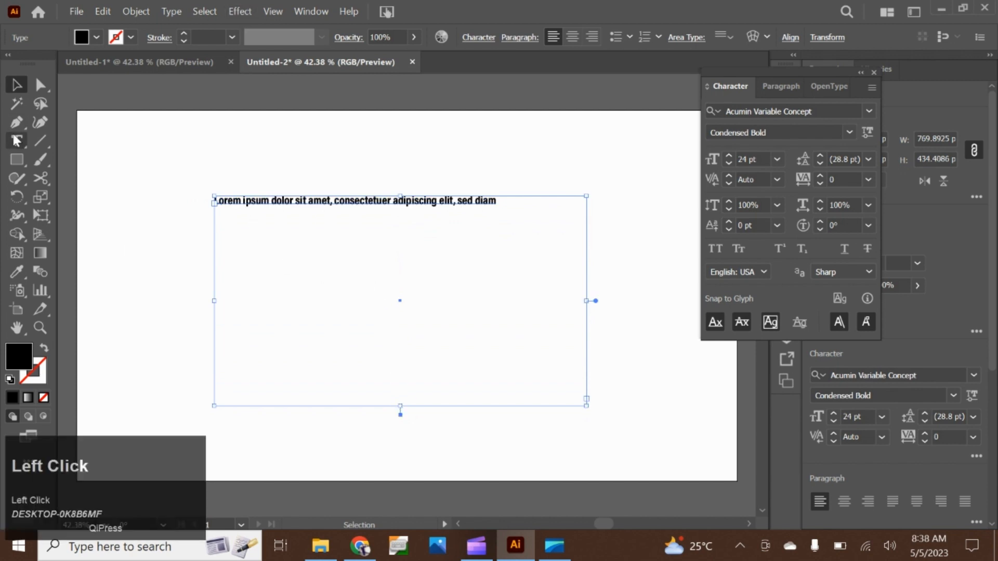
pyautogui.rightClick(495, 250)
pyautogui.click(415, 238)
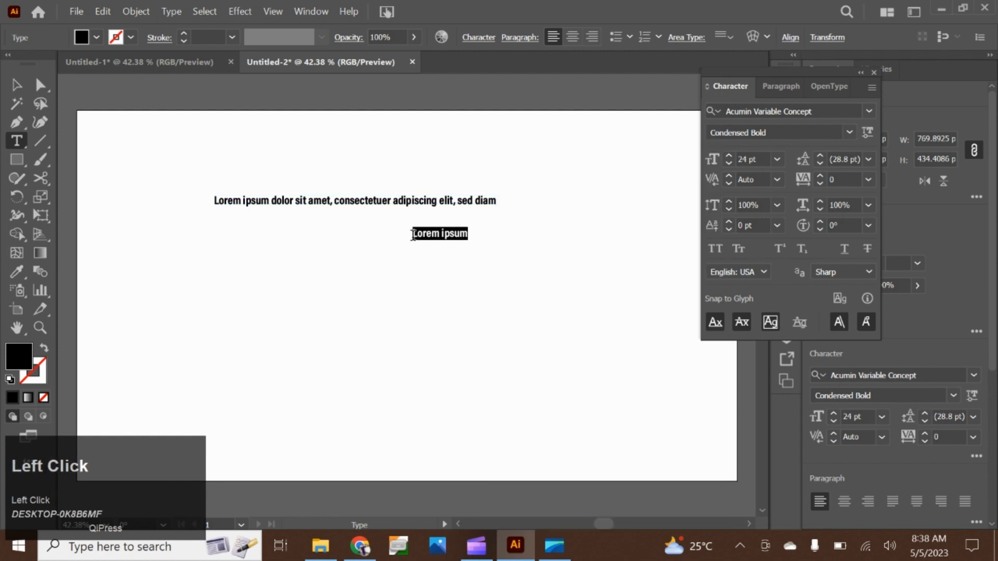
pyautogui.hotkey('ctrl', 'z')
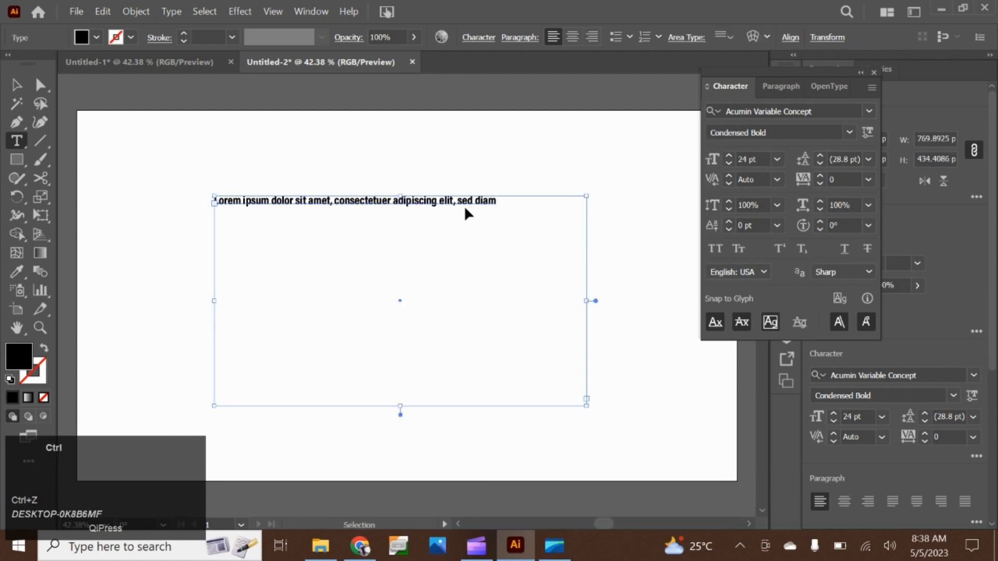
pyautogui.click(503, 205)
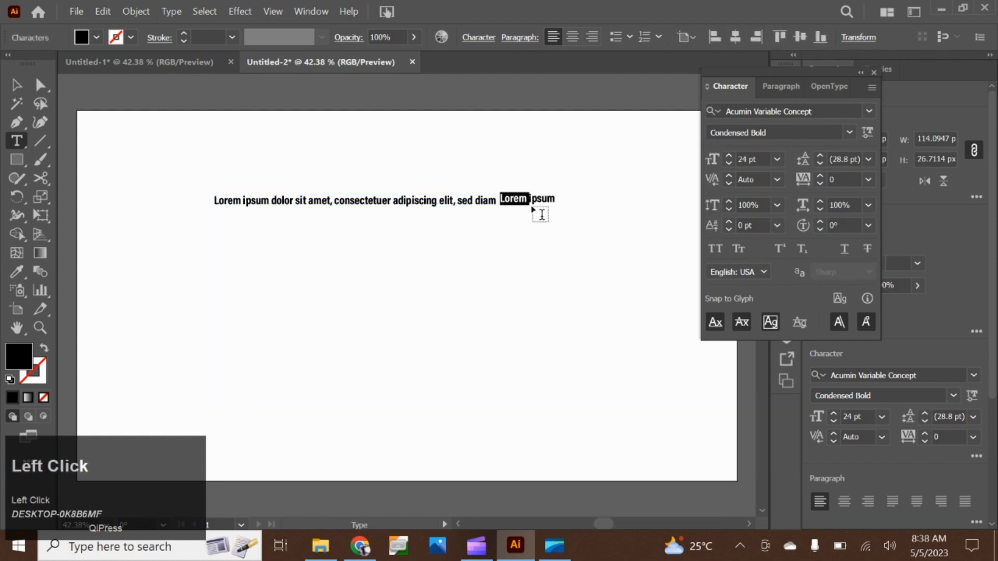
pyautogui.press('BackSpace')
pyautogui.hotkey('ctrl', 'z')
pyautogui.hotkey('ctrl', 'z')
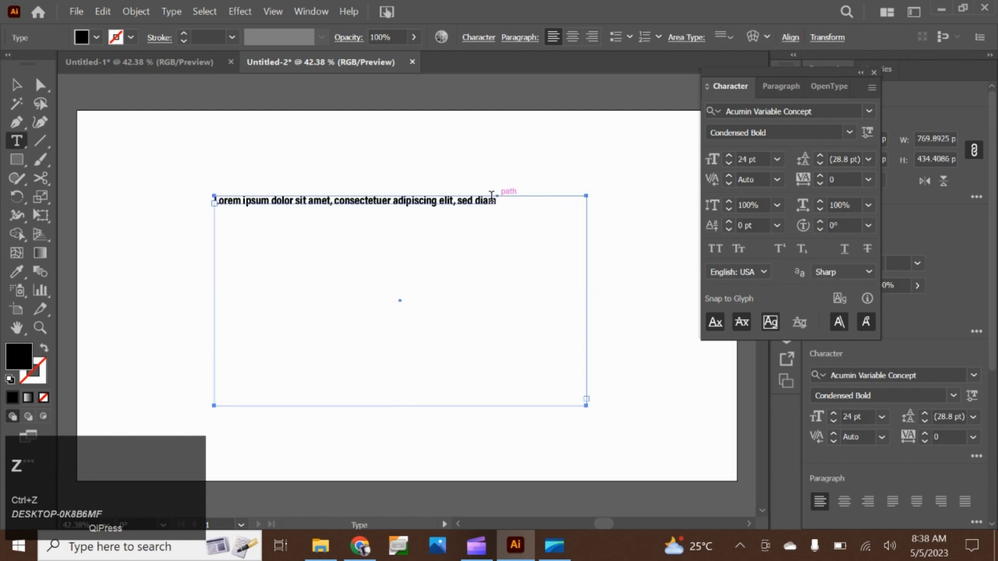
# Fill the rest of the text frame with placeholder text after the word "diam"
pyautogui.click(486, 202)
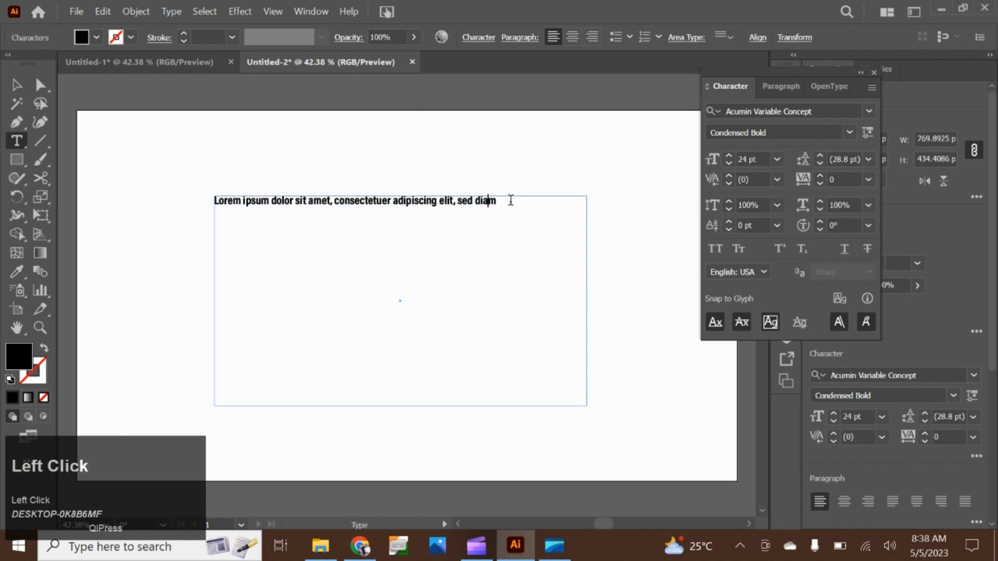
pyautogui.rightClick(521, 212)
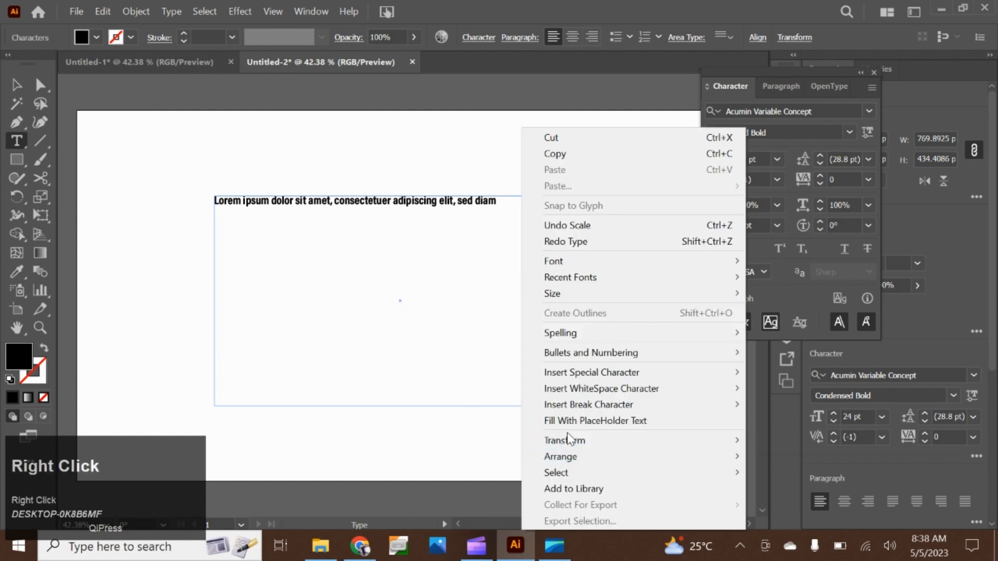
pyautogui.click(602, 422)
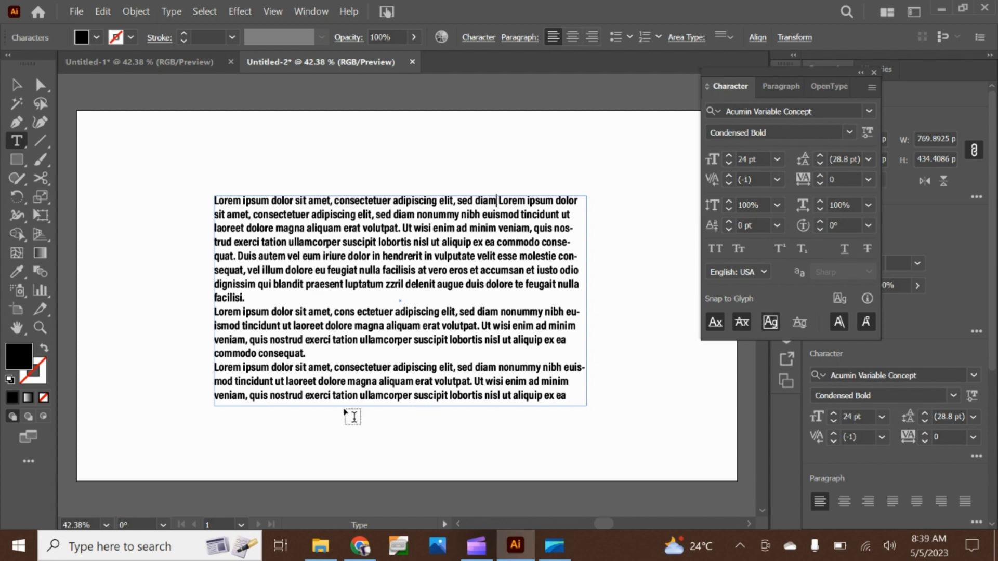
# Set the leading of the whole text frame to 48 pt
pyautogui.click(16, 86)
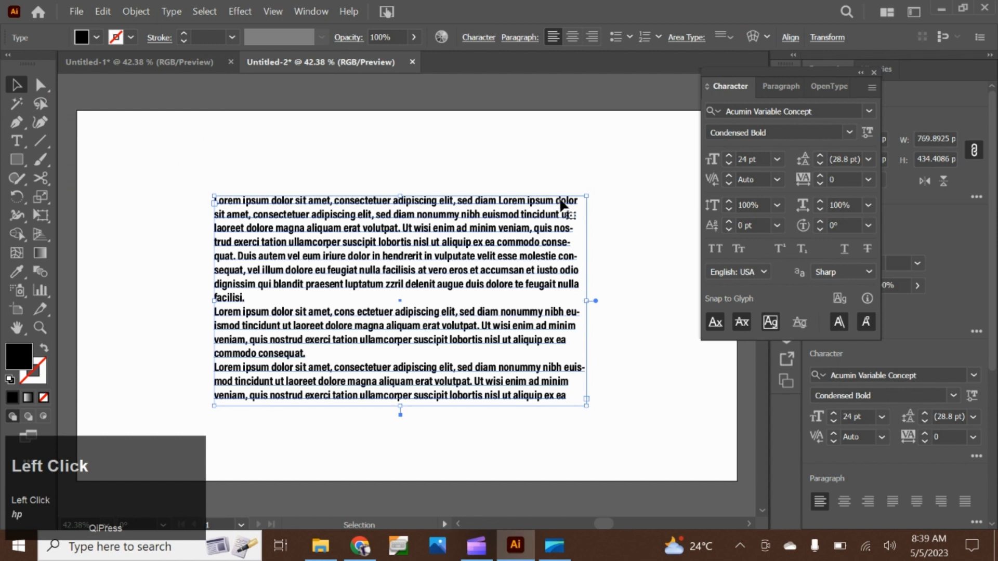
pyautogui.click(868, 160)
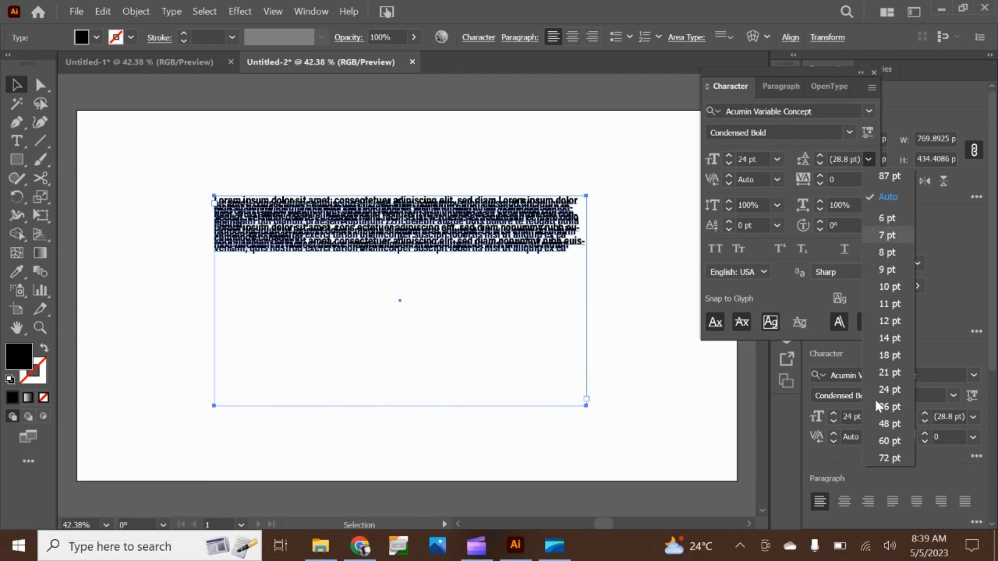
pyautogui.click(877, 425)
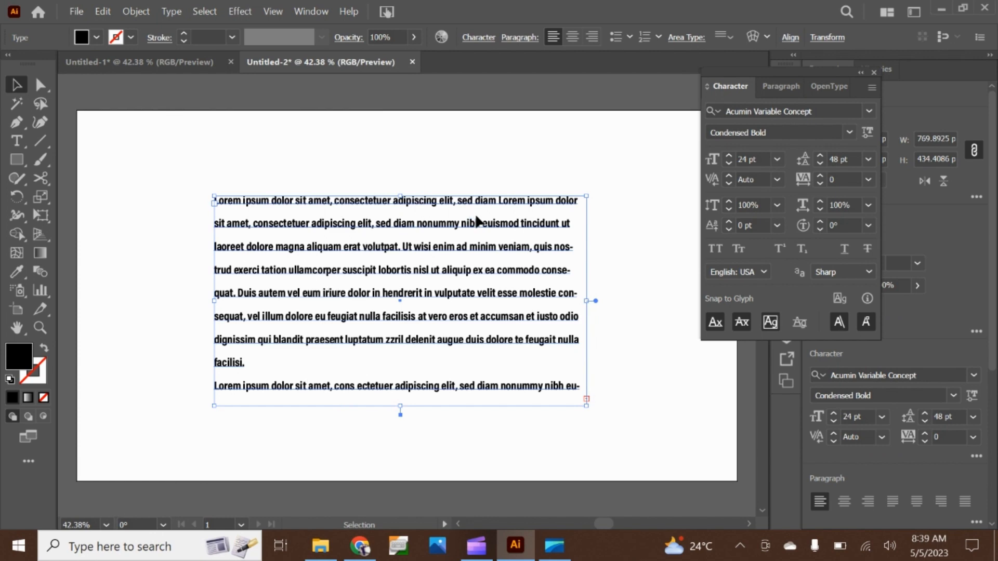
# Try a leading of 72 pt on the second text line only, undo it, and deselect the line
pyautogui.doubleClick(510, 223)
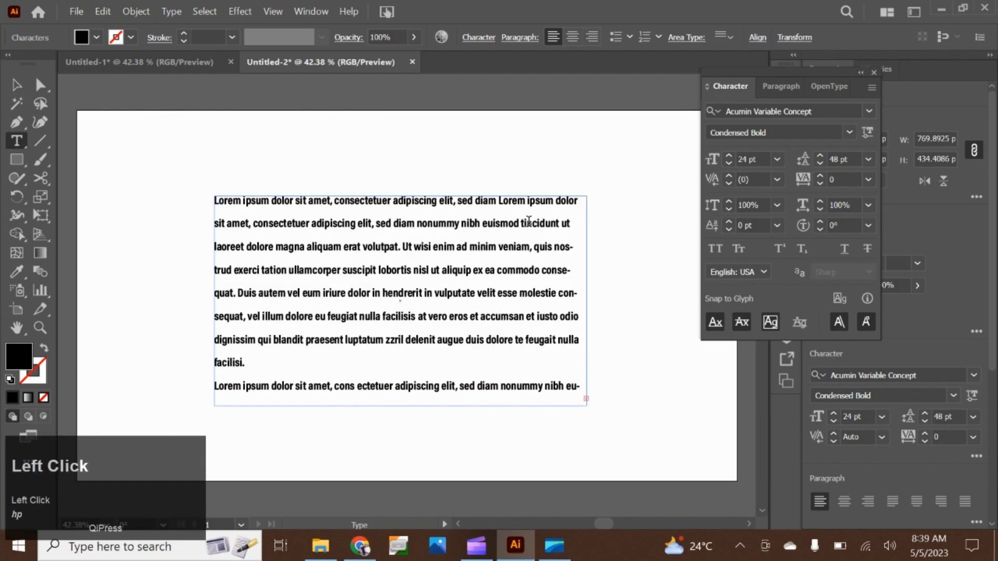
pyautogui.moveTo(572, 223); pyautogui.dragTo(213, 228)
pyautogui.click(867, 160)
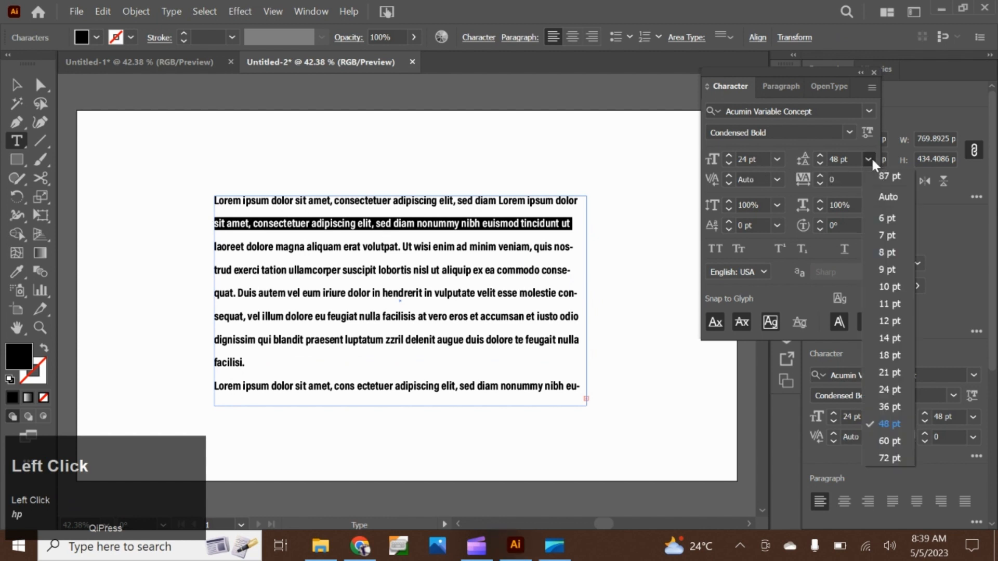
pyautogui.click(882, 457)
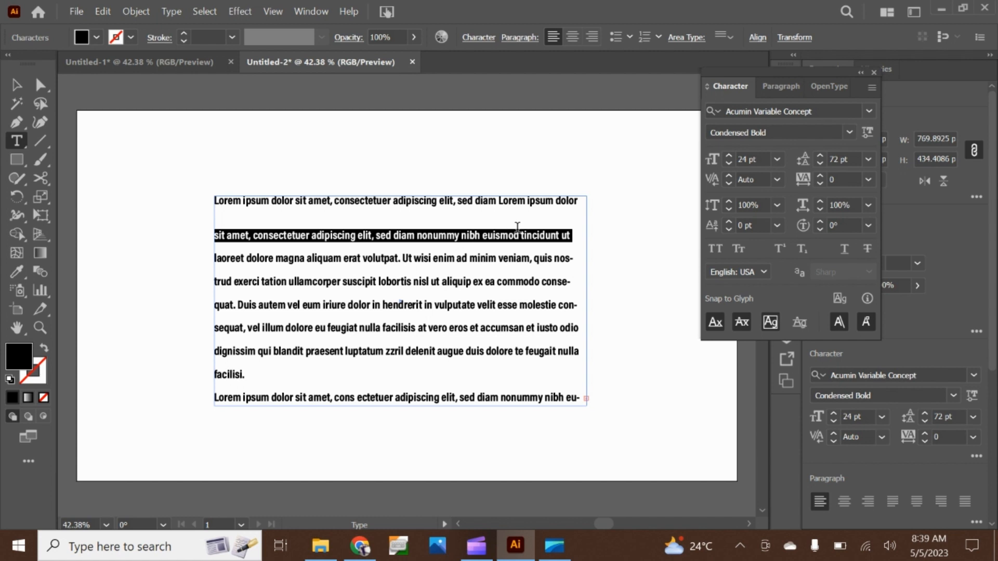
pyautogui.hotkey('ctrl', 'z')
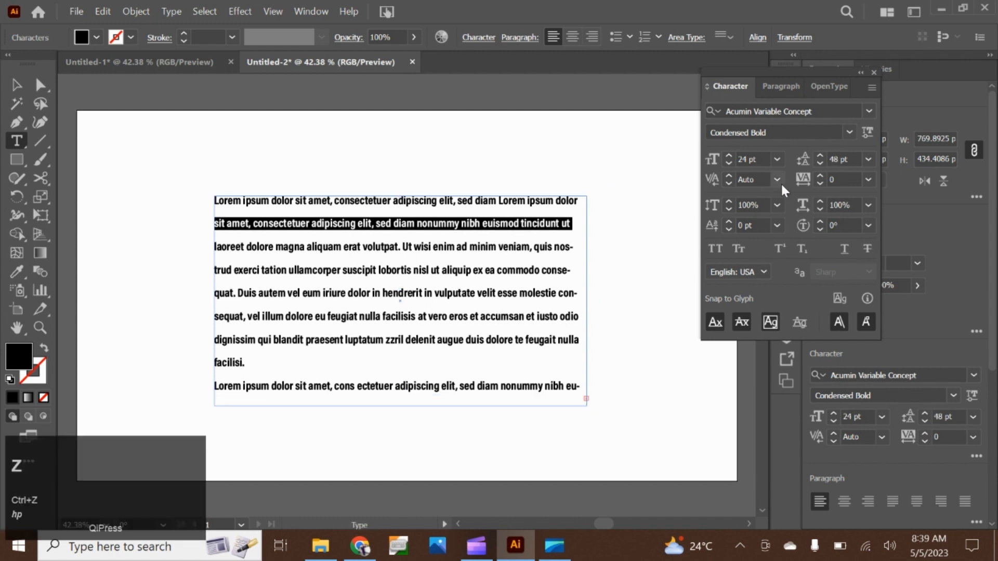
pyautogui.click(868, 161)
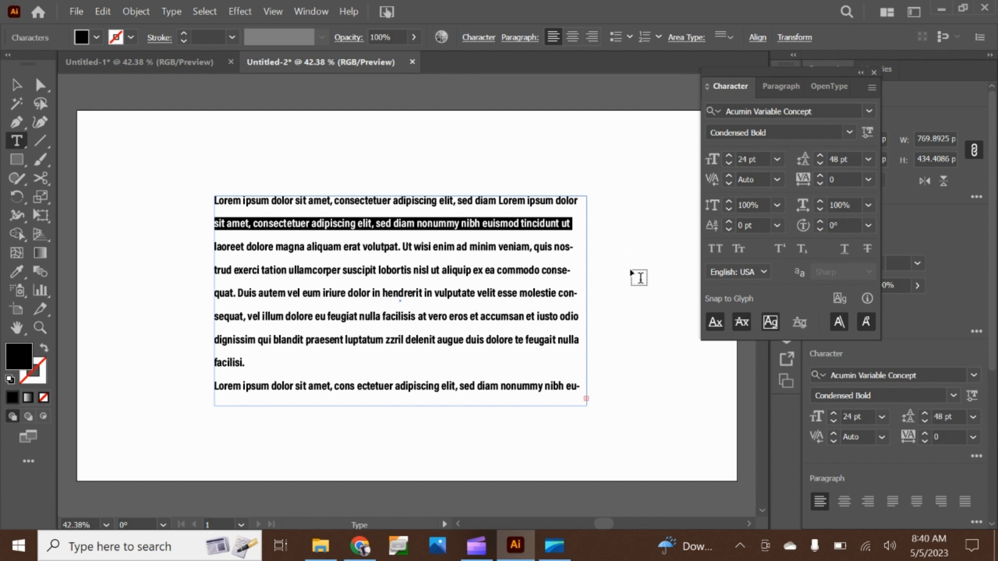
pyautogui.click(547, 224)
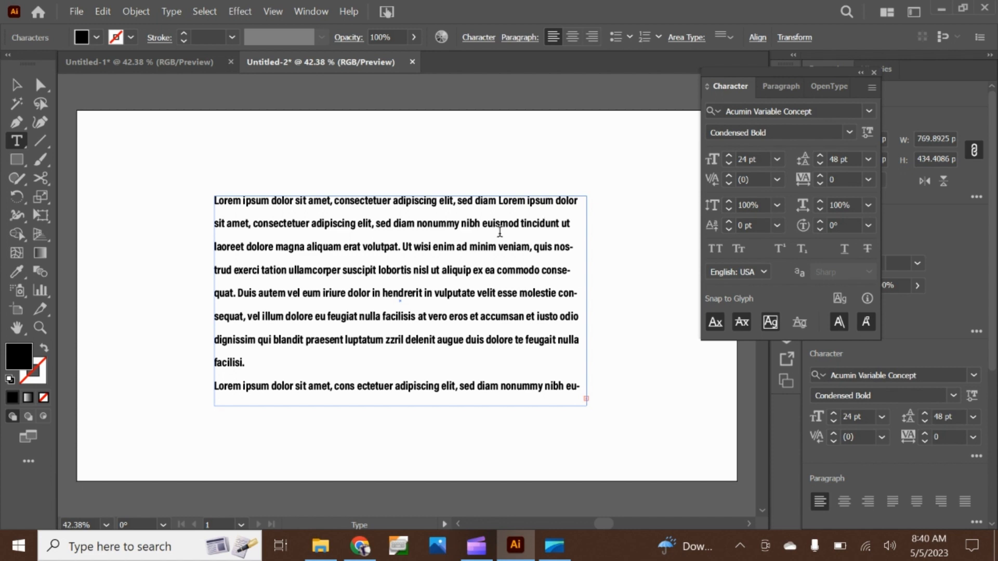
# On the second text line, replace "smod t" with a space and insert another space before "unt", giving "eui incid unt"
pyautogui.scroll(5, 515, 223)
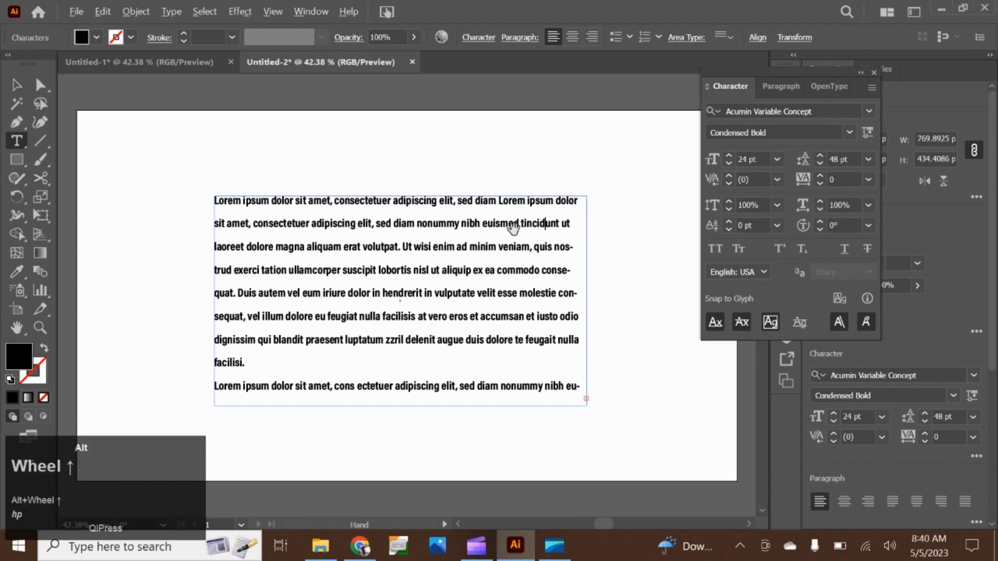
pyautogui.moveTo(375, 234); pyautogui.dragTo(579, 234)
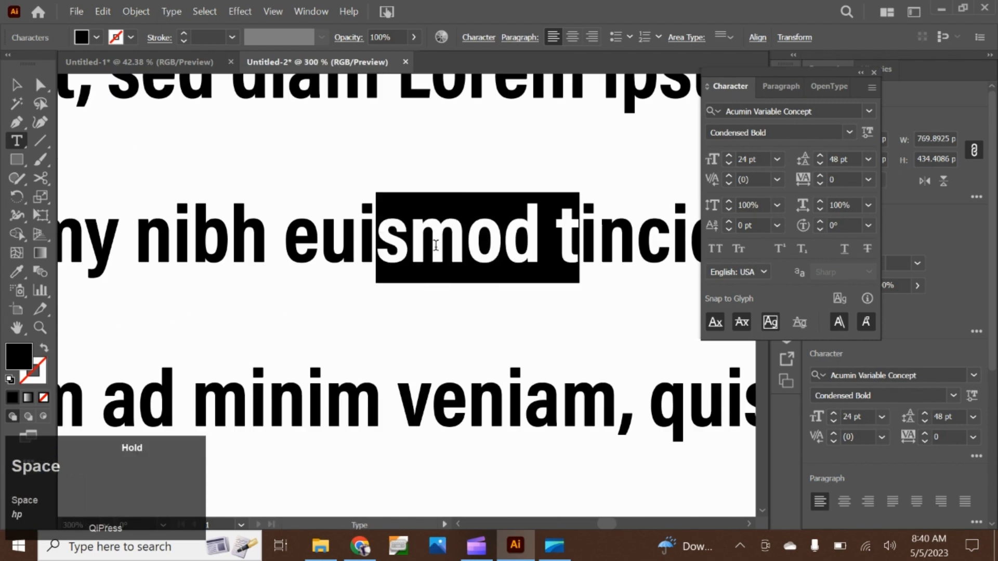
pyautogui.click(545, 253)
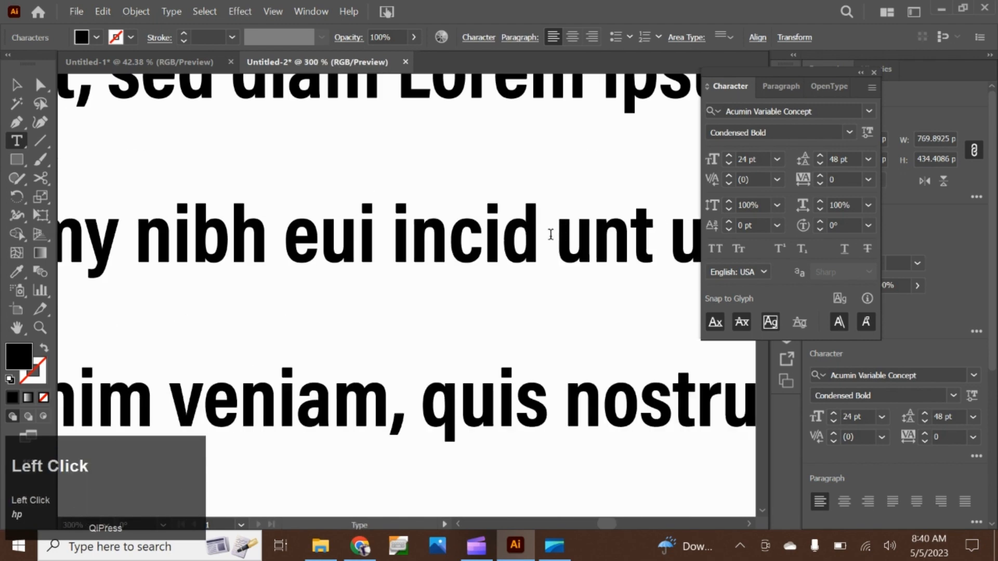
pyautogui.doubleClick(541, 237)
pyautogui.click(550, 240)
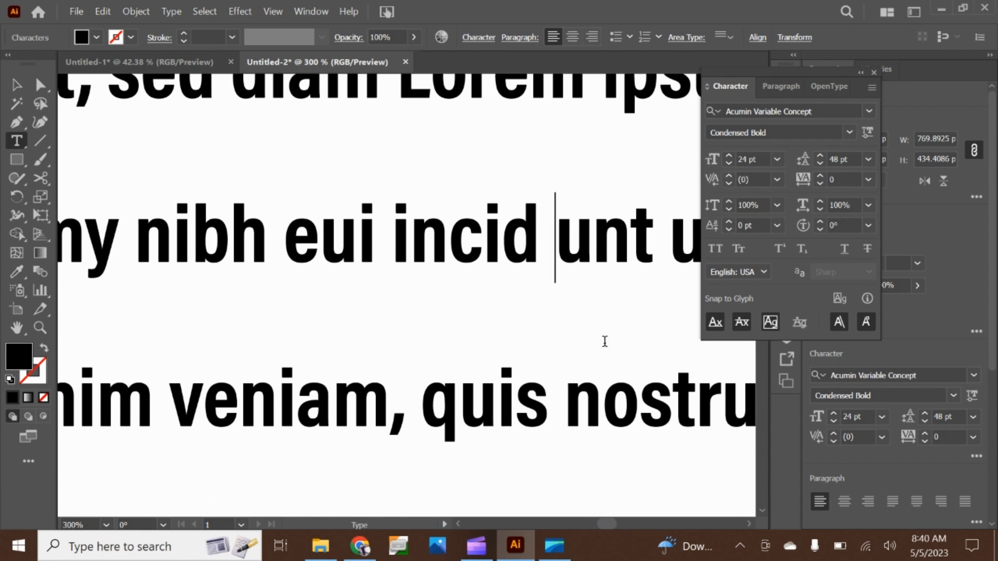
# Select the whole text frame as an object and set its kerning to Optical
pyautogui.scroll(-2, 618, 347)
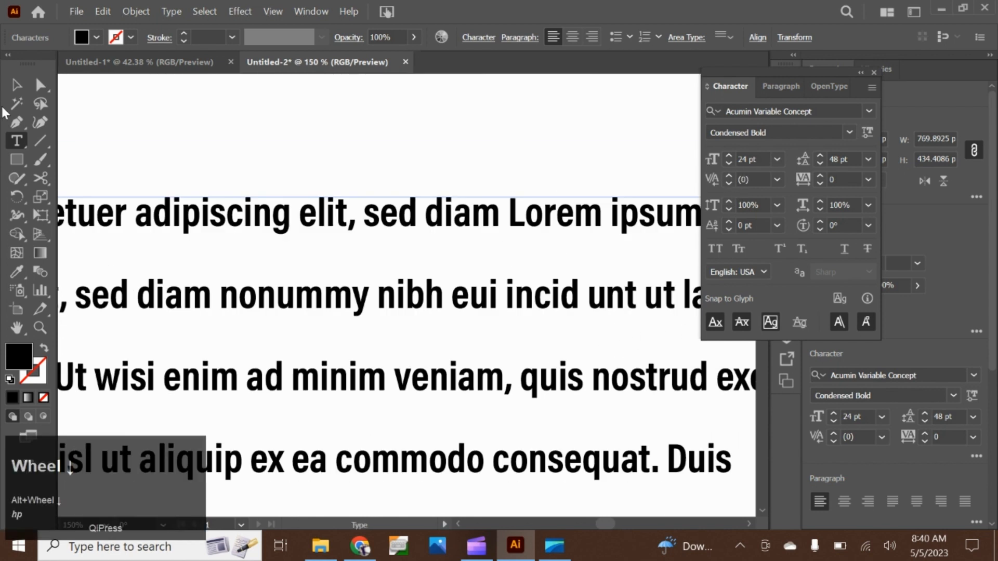
pyautogui.click(12, 84)
pyautogui.click(333, 141)
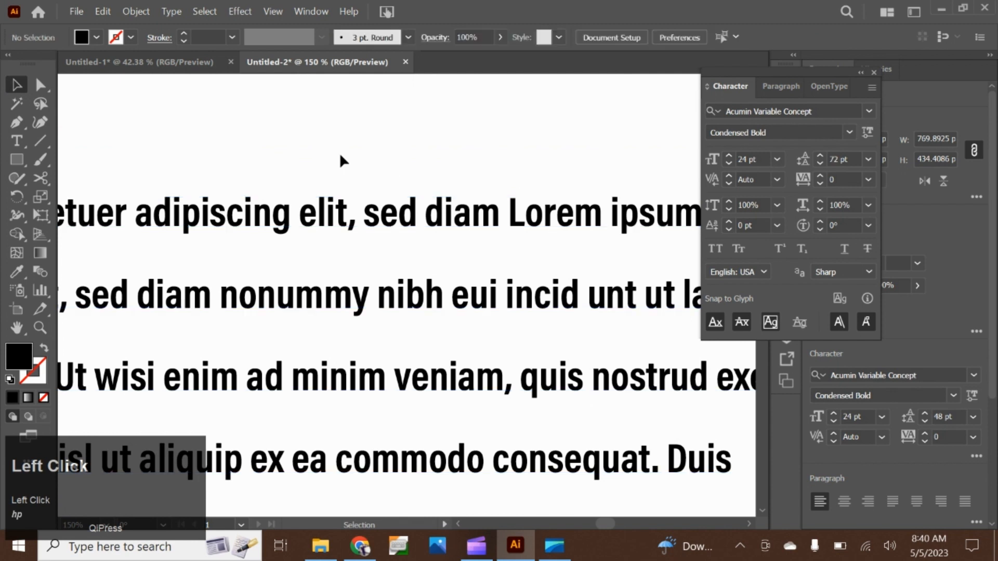
pyautogui.click(407, 222)
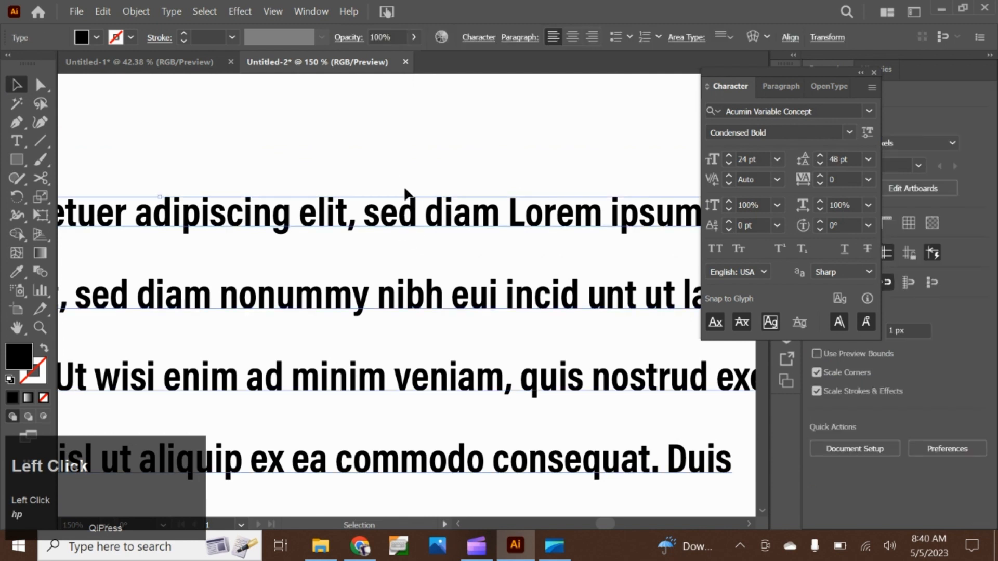
pyautogui.click(777, 179)
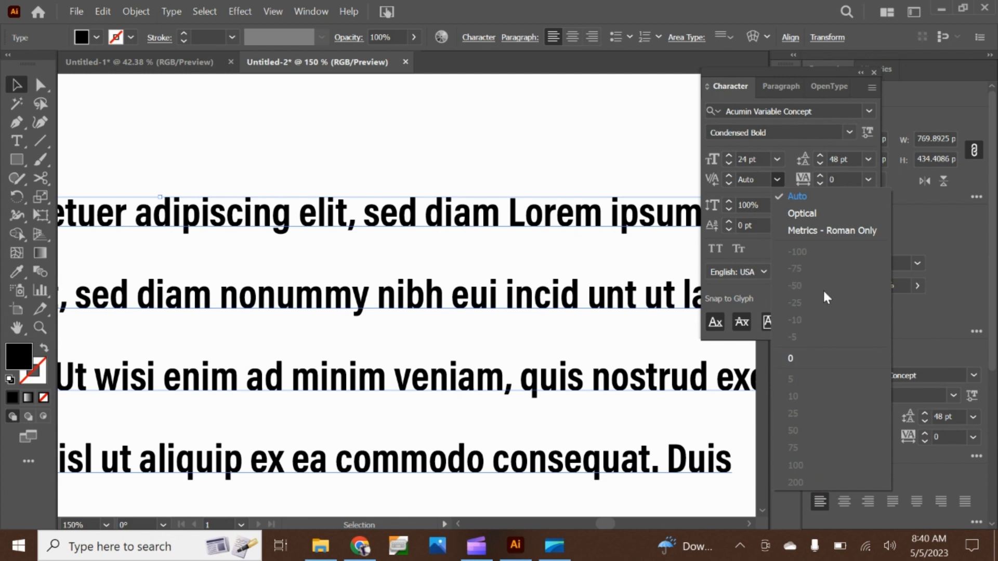
pyautogui.scroll(-2, 514, 338)
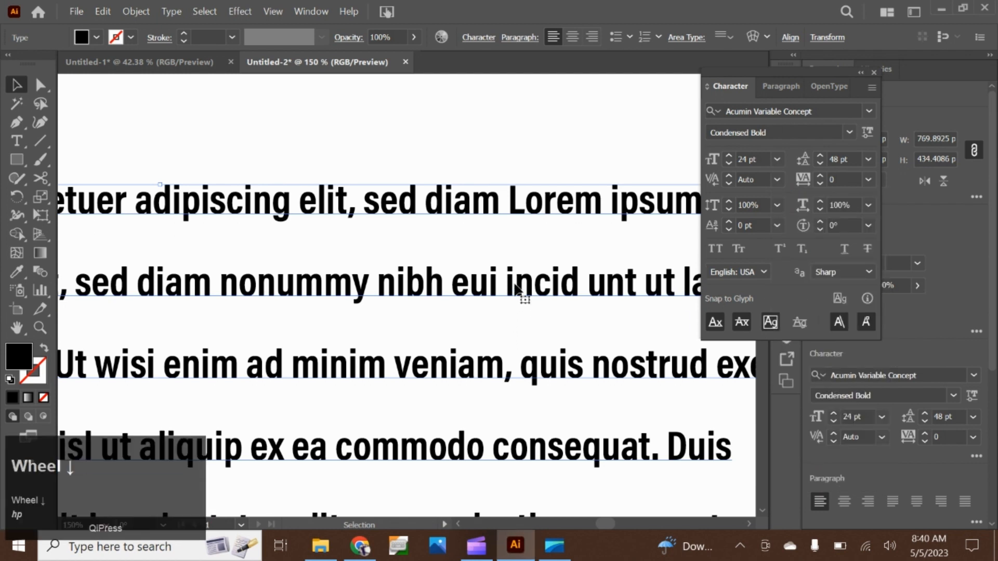
pyautogui.click(776, 180)
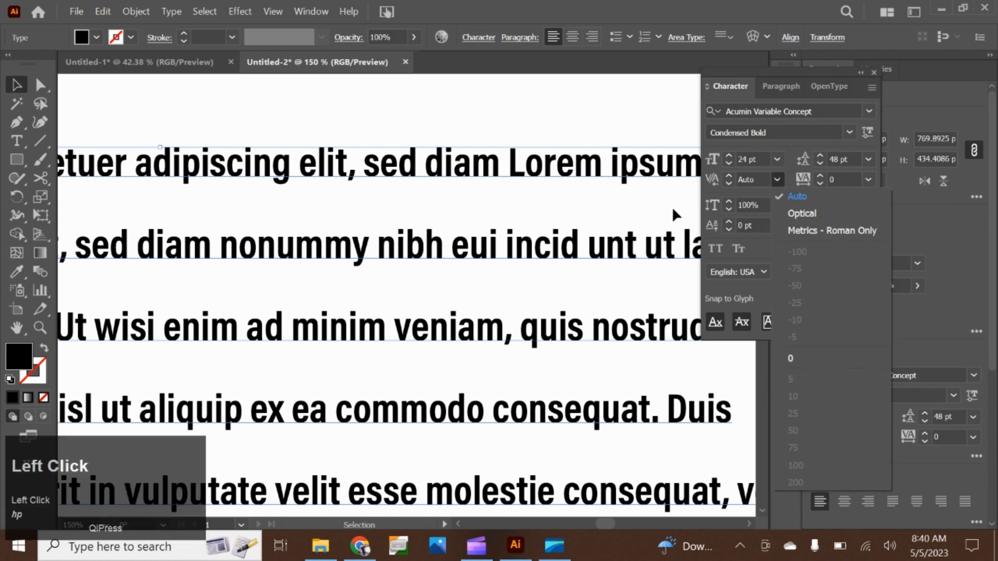
pyautogui.click(778, 213)
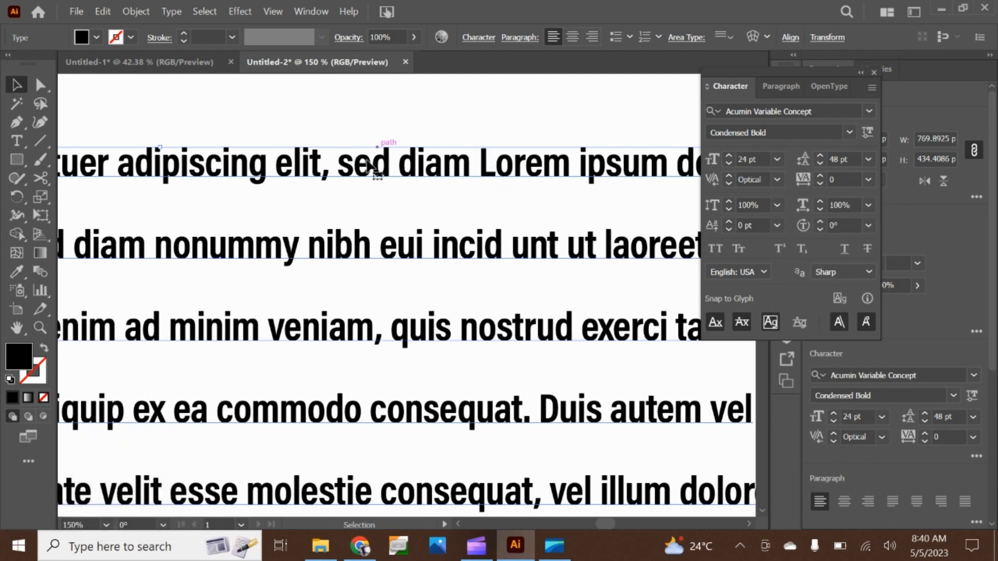
# Switch the text frame's kerning to Auto and back to Optical to compare the letter spacing
pyautogui.click(777, 179)
pyautogui.click(791, 201)
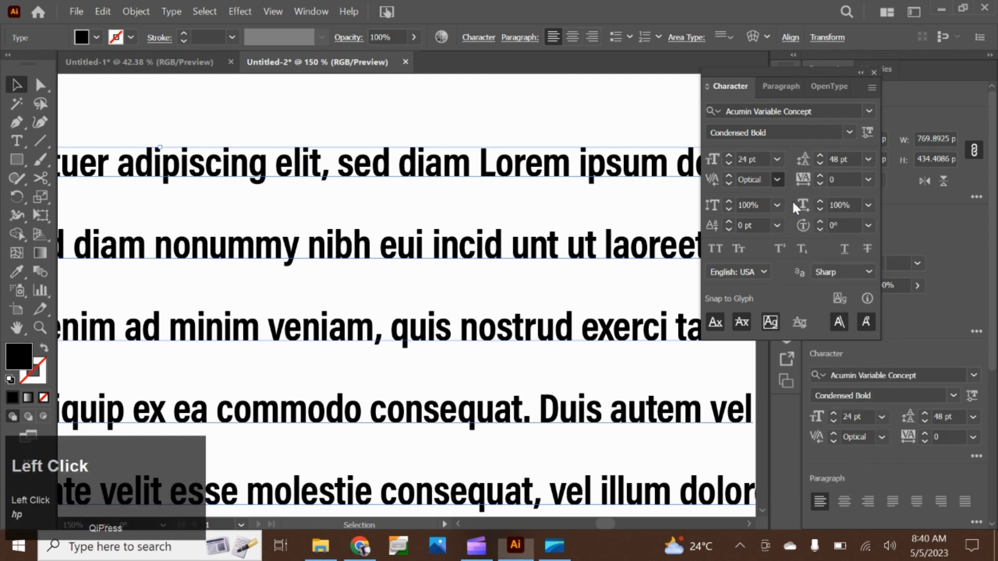
pyautogui.click(776, 180)
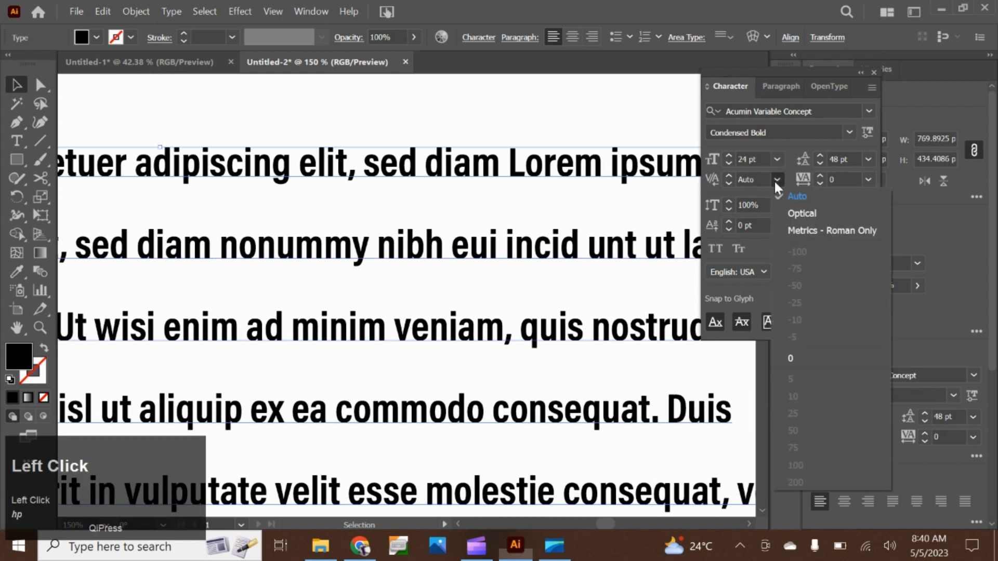
pyautogui.click(787, 208)
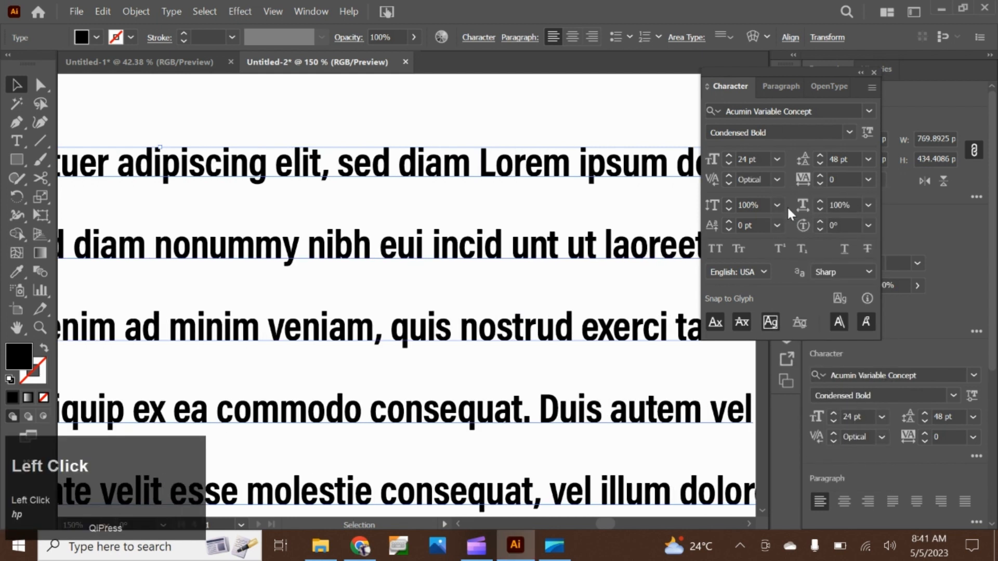
pyautogui.click(777, 179)
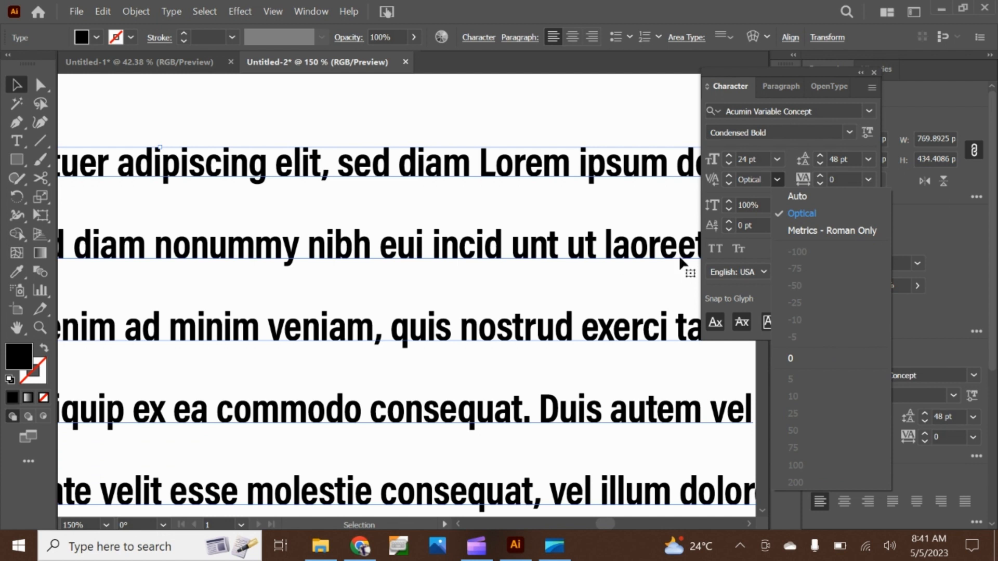
pyautogui.click(778, 182)
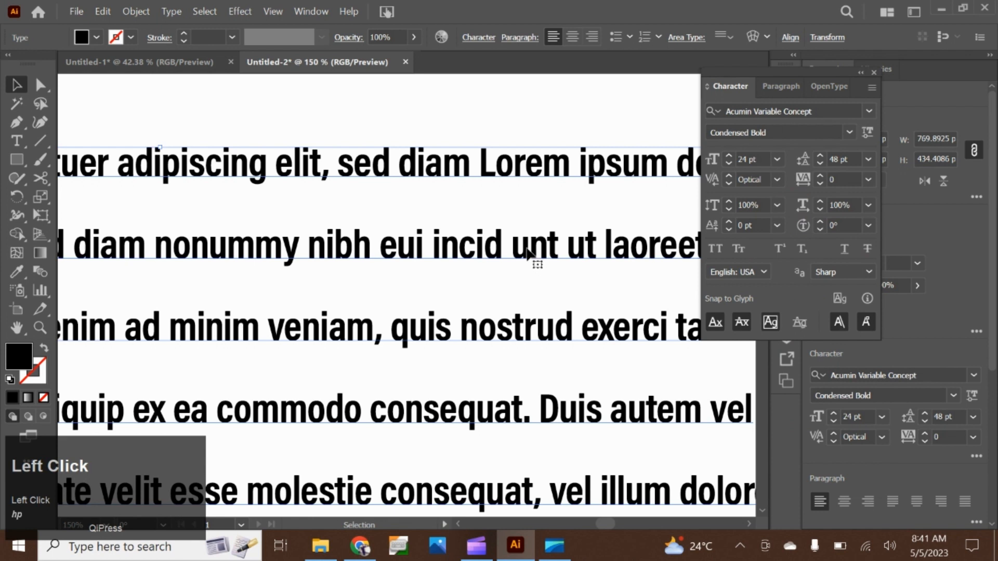
# Try kerning values from -5 down to -131 just before "ut" on the second line, and reset that gap to Auto
pyautogui.doubleClick(574, 259)
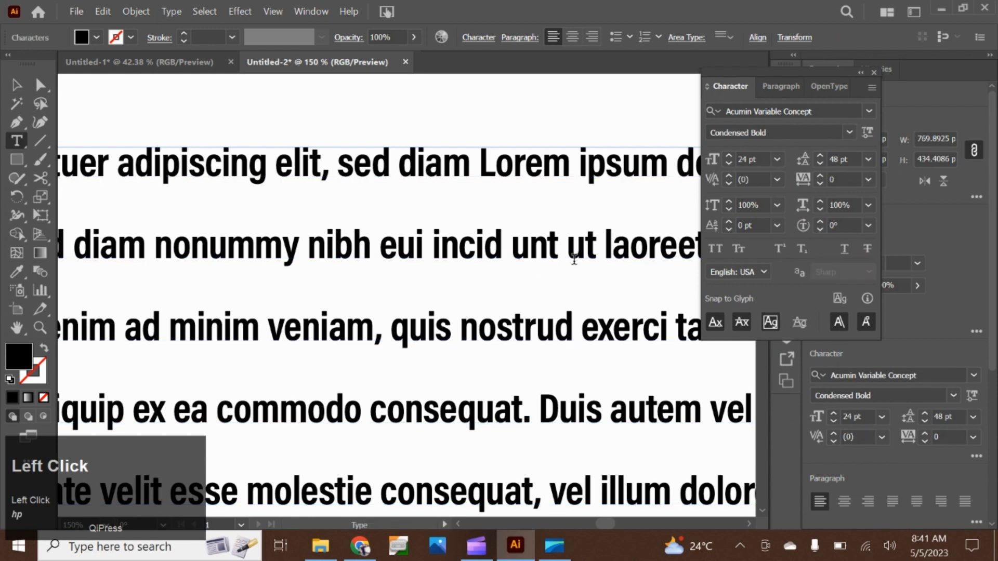
pyautogui.click(778, 179)
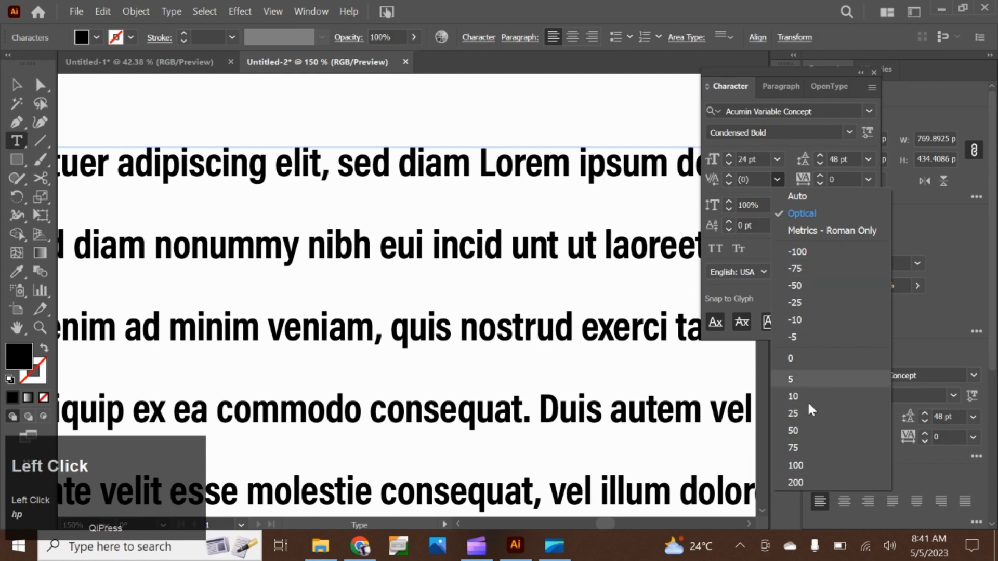
pyautogui.click(819, 338)
pyautogui.click(751, 179)
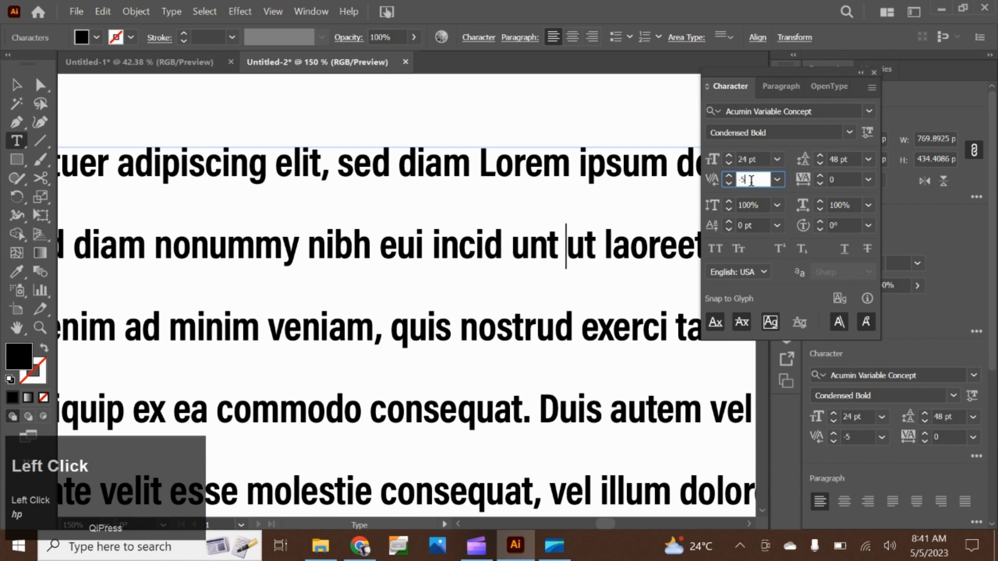
pyautogui.scroll(-17, 752, 182)
pyautogui.scroll(-20, 752, 188)
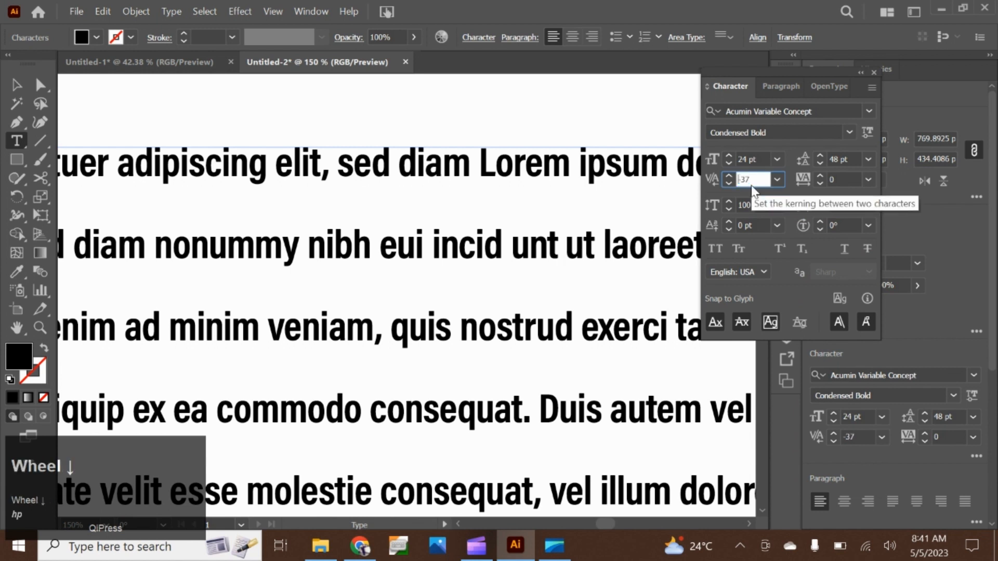
pyautogui.scroll(-20, 752, 184)
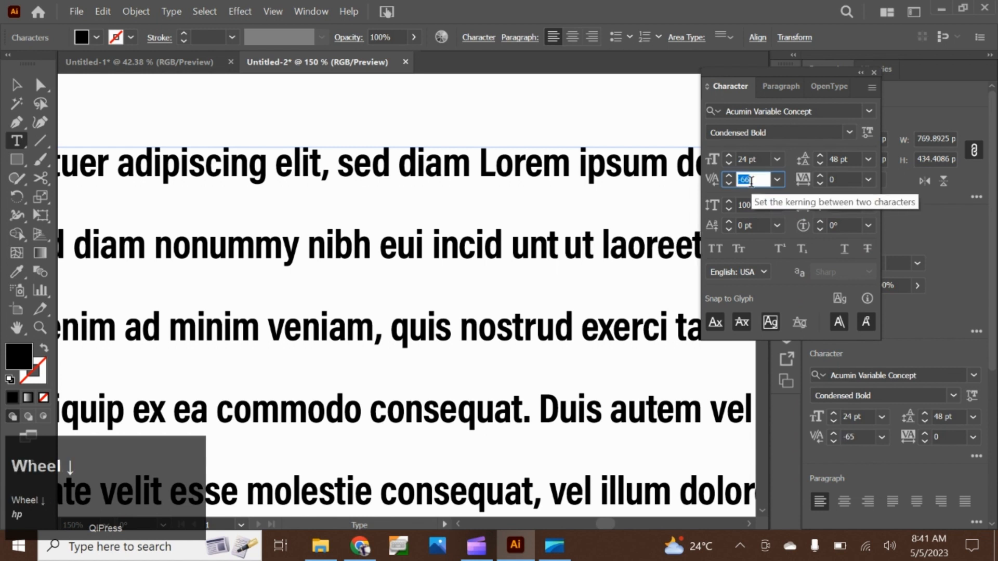
pyautogui.scroll(-20, 751, 181)
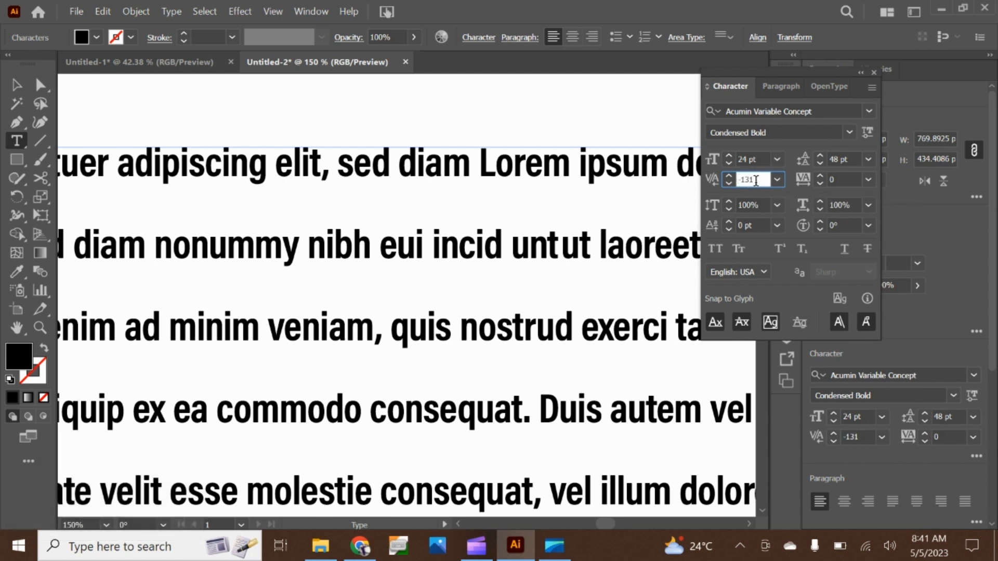
pyautogui.click(774, 182)
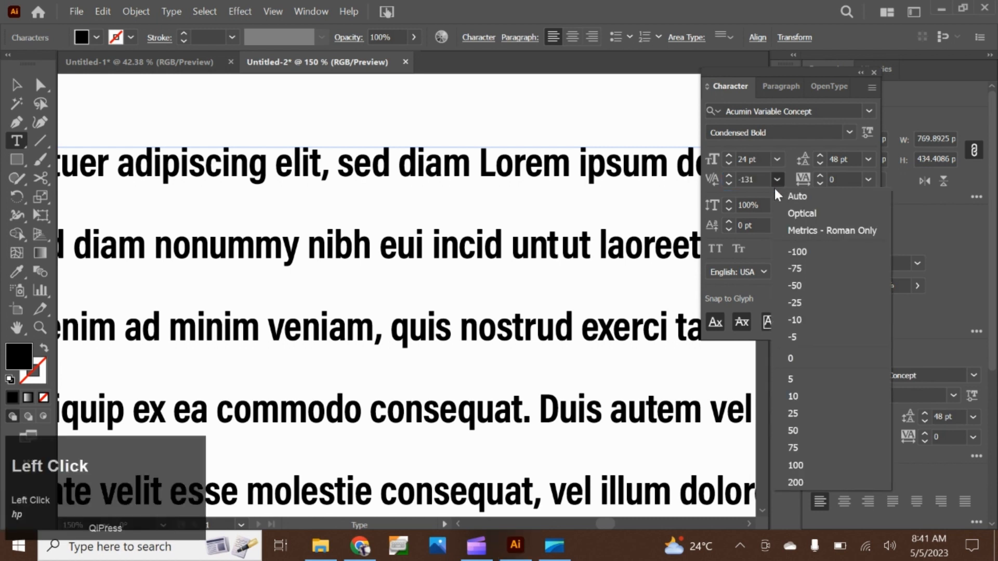
pyautogui.click(782, 195)
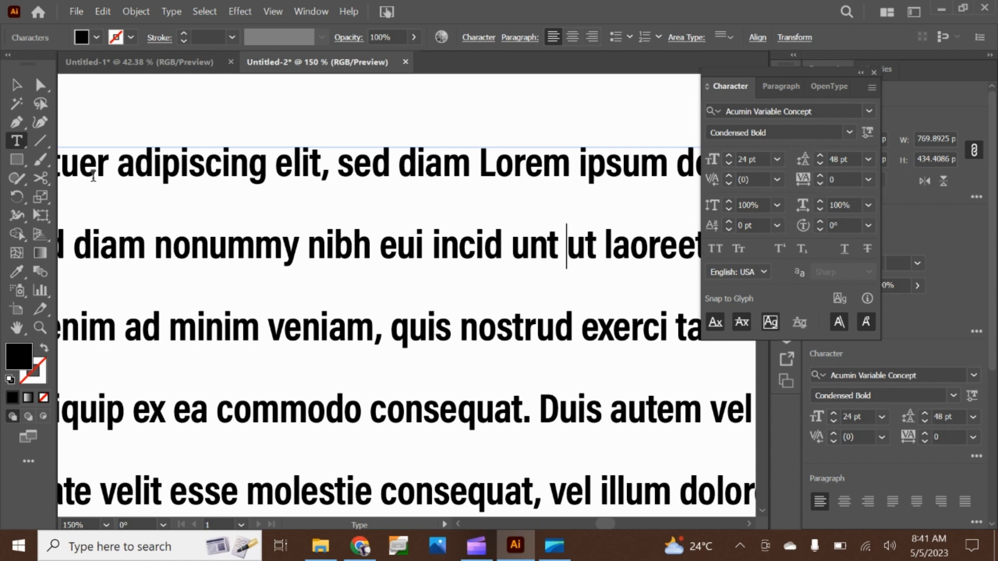
# Select the whole text frame and set the tracking of its text to 100
pyautogui.click(15, 87)
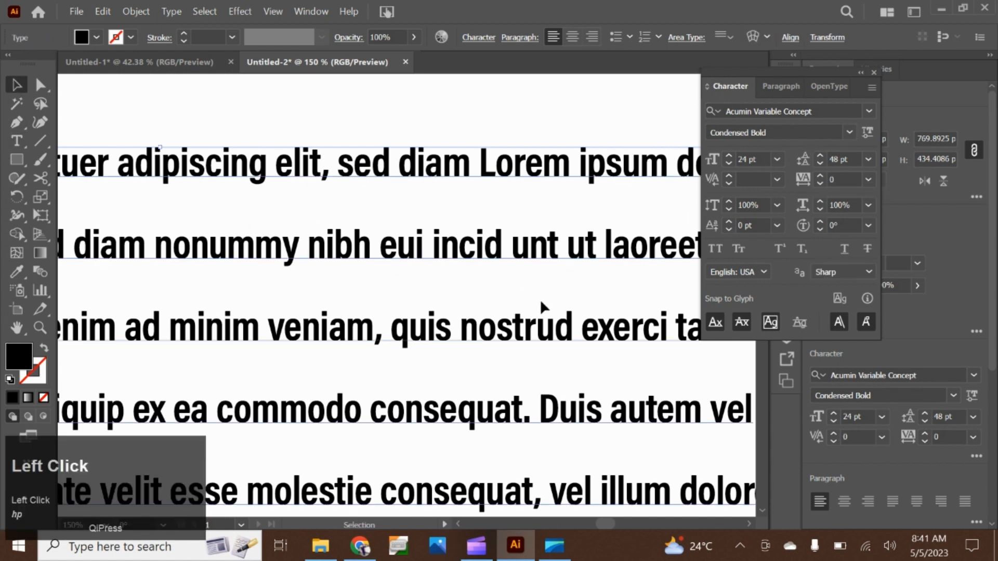
pyautogui.scroll(-2, 541, 301)
pyautogui.scroll(-2, 436, 306)
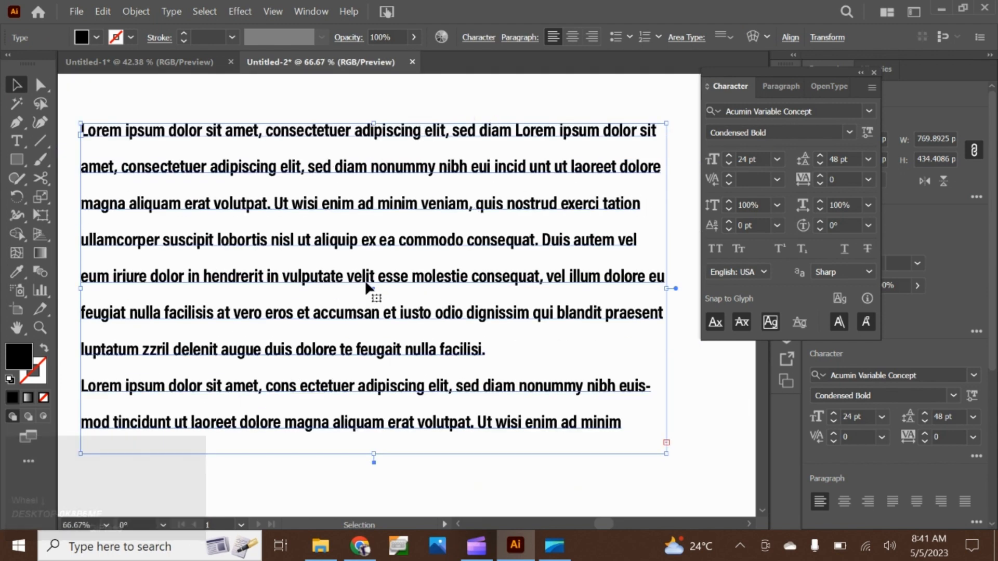
pyautogui.click(868, 182)
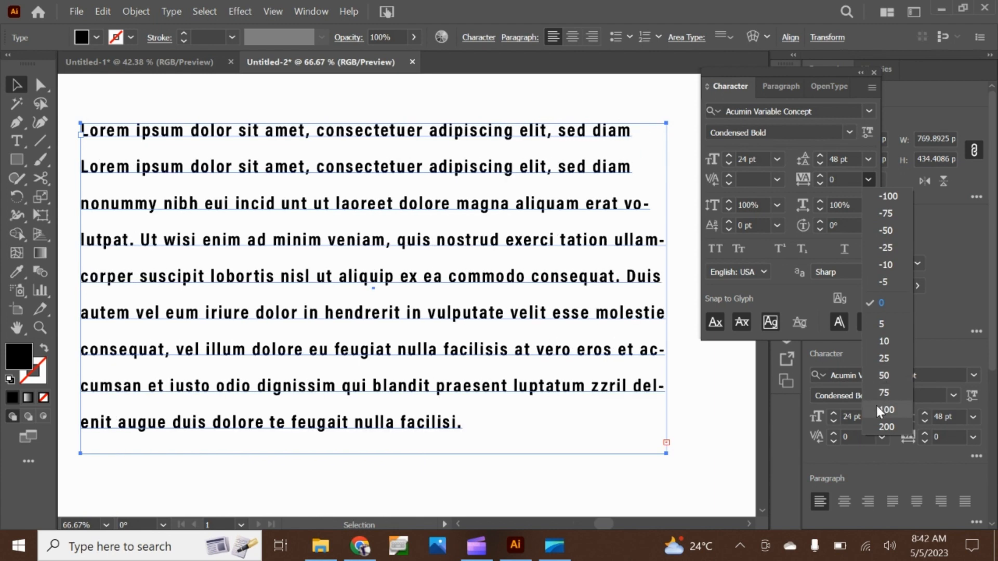
pyautogui.click(877, 406)
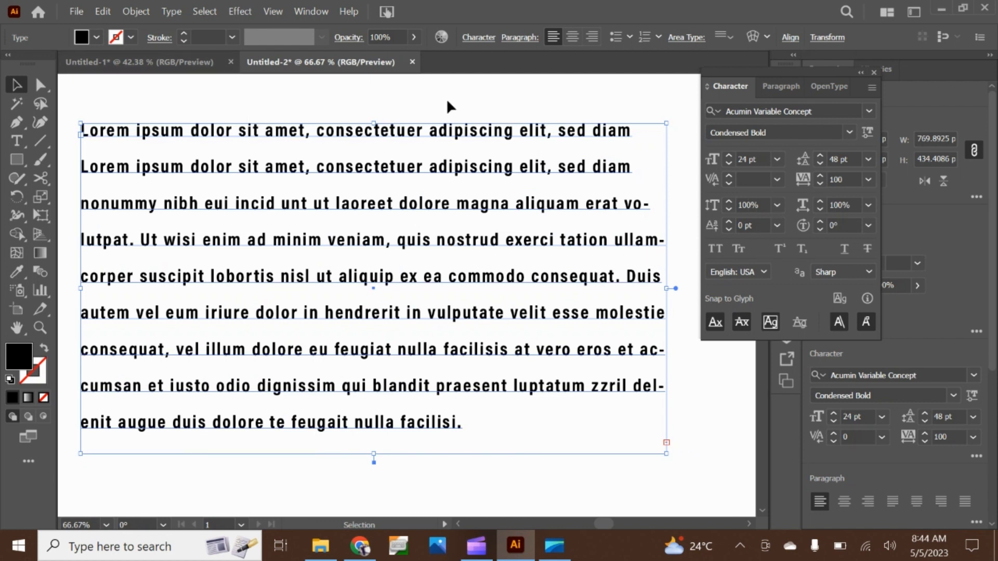
# Try enlarging the text frame upward and sideways to about 1286 by 561 px, and undo both resizes
pyautogui.scroll(-1, 396, 218)
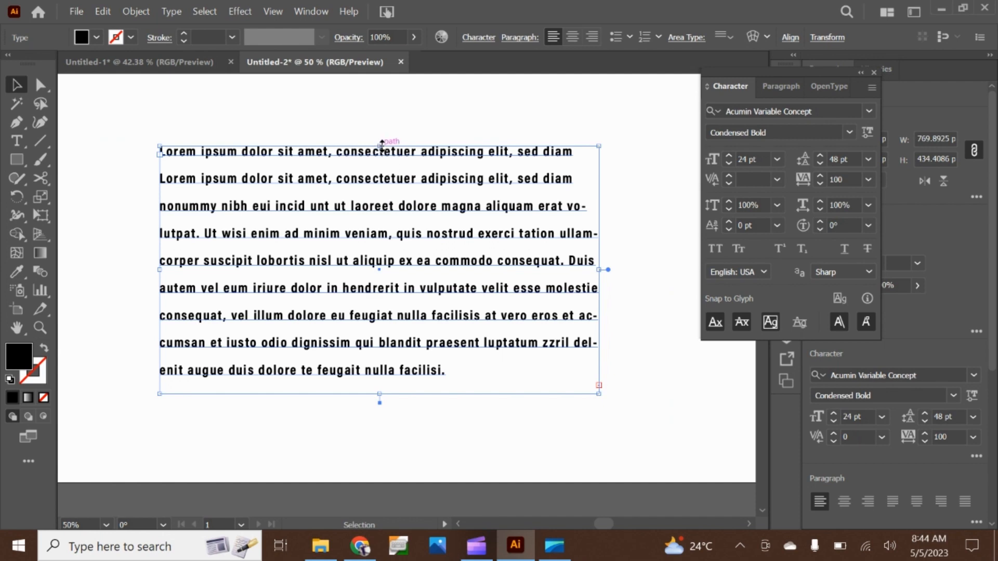
pyautogui.moveTo(381, 144); pyautogui.dragTo(390, 77)
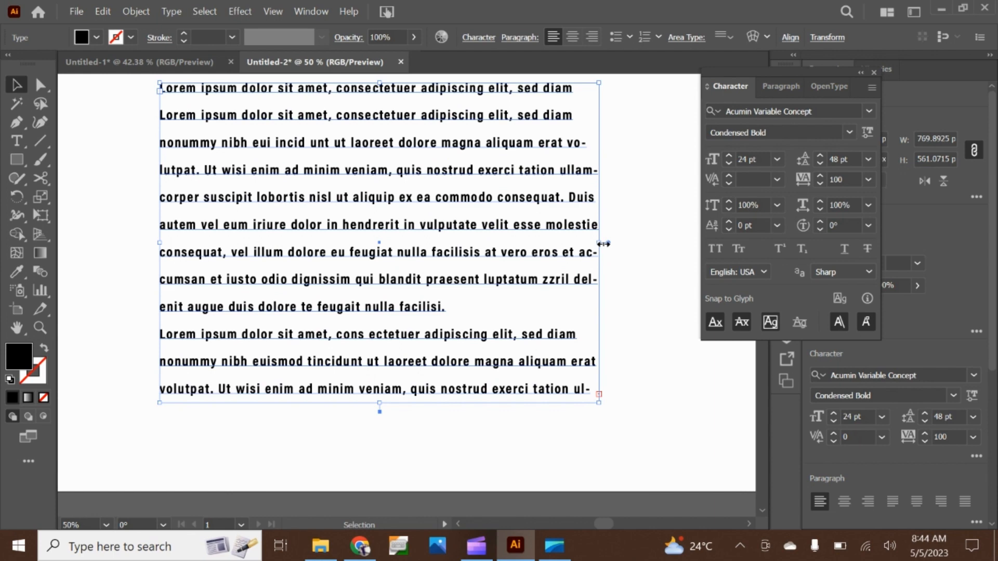
pyautogui.moveTo(603, 244); pyautogui.dragTo(865, 243)
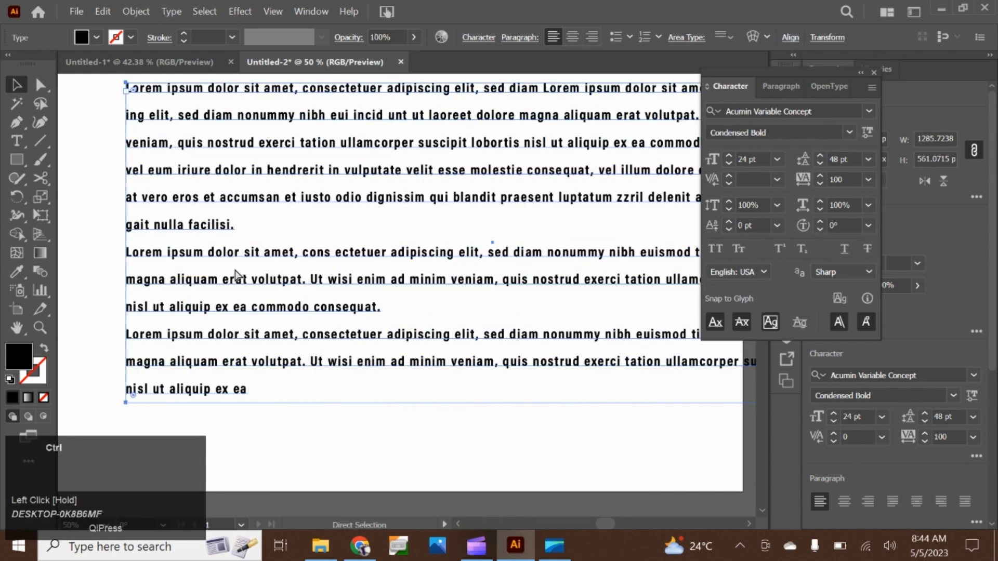
pyautogui.hotkey('ctrl', 'z')
pyautogui.hotkey('ctrl', 'z')
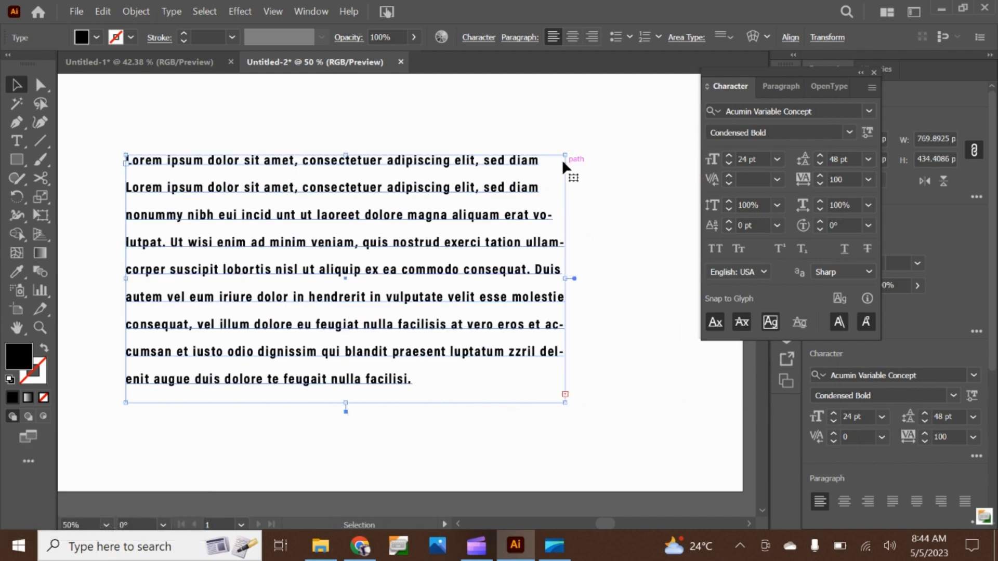
# Enlarge the text frame proportionally to about 839 by 474 px
pyautogui.moveTo(572, 154); pyautogui.dragTo(647, 134)
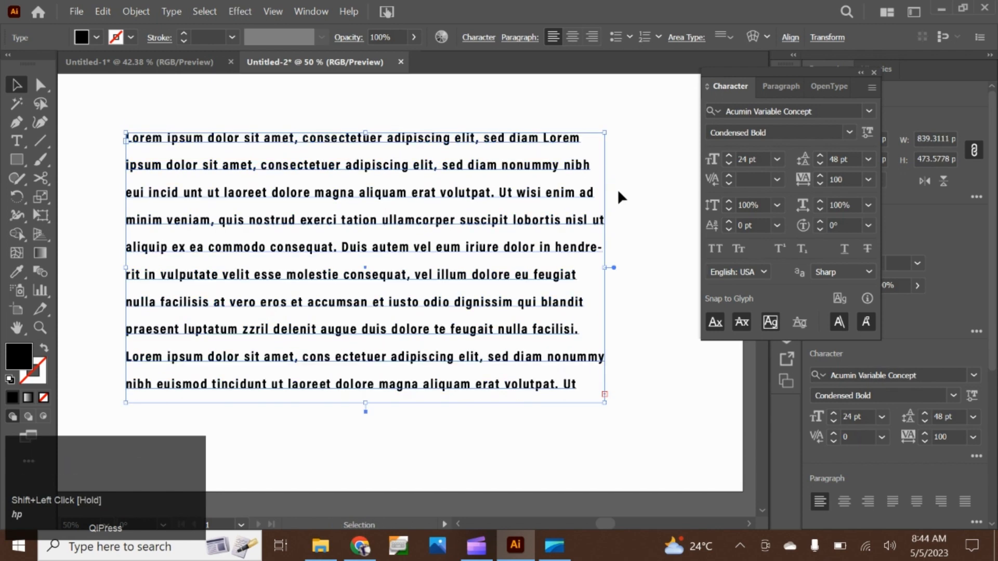
# Try vertical scales up to 117% on the text and reset to 100%, then preview horizontal scales and keep 100%
pyautogui.click(727, 201)
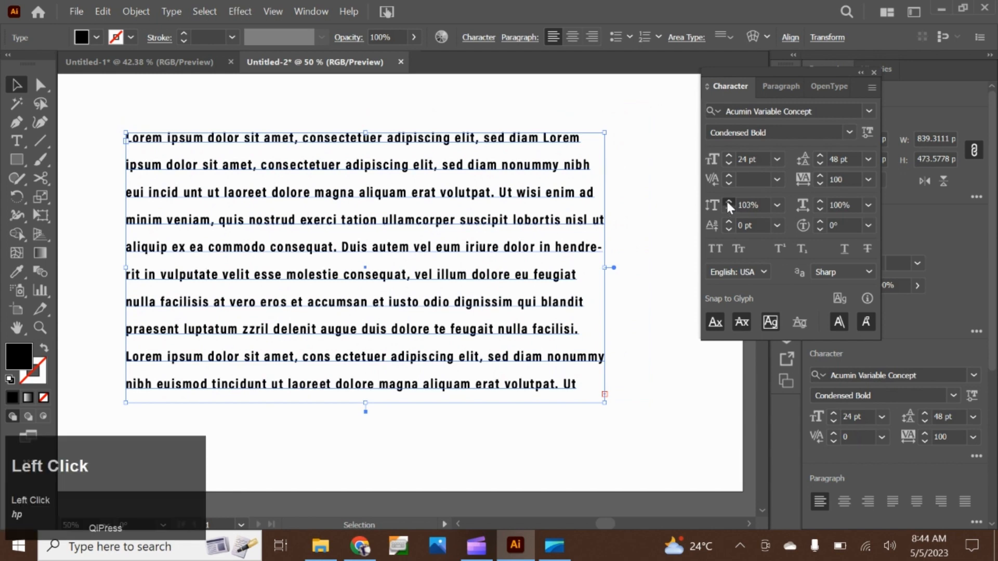
pyautogui.click(749, 211)
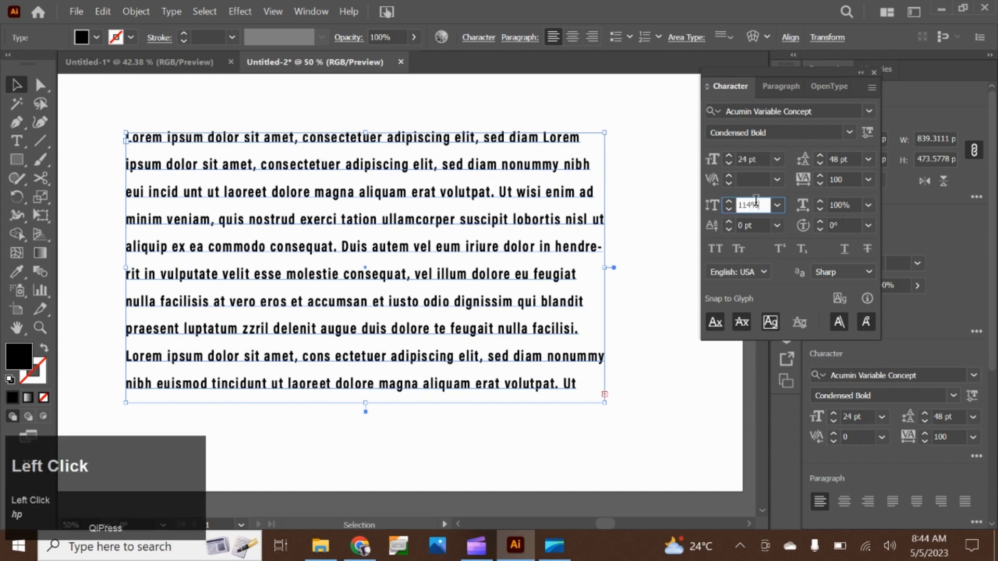
pyautogui.scroll(3, 749, 208)
pyautogui.click(777, 205)
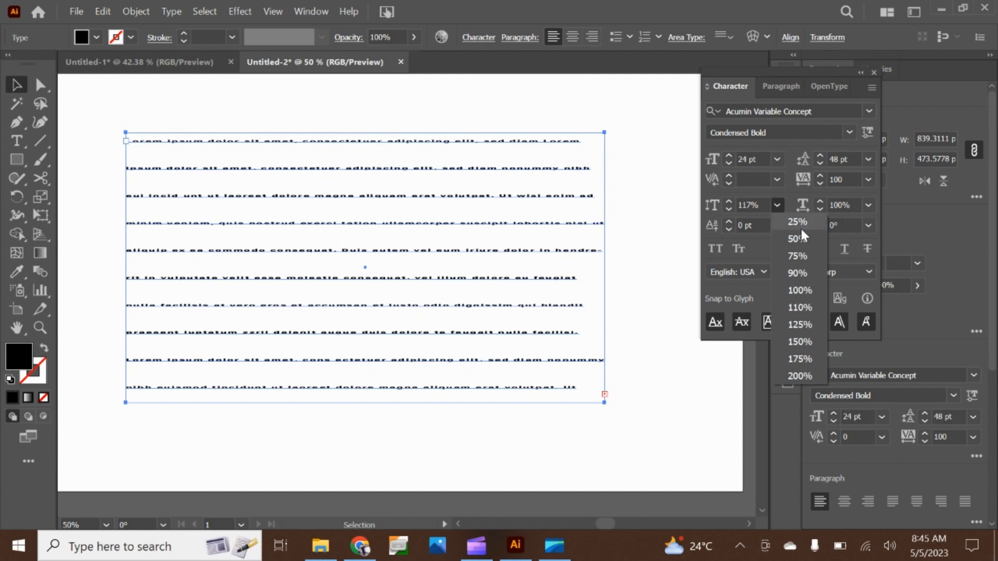
pyautogui.click(794, 291)
pyautogui.click(867, 206)
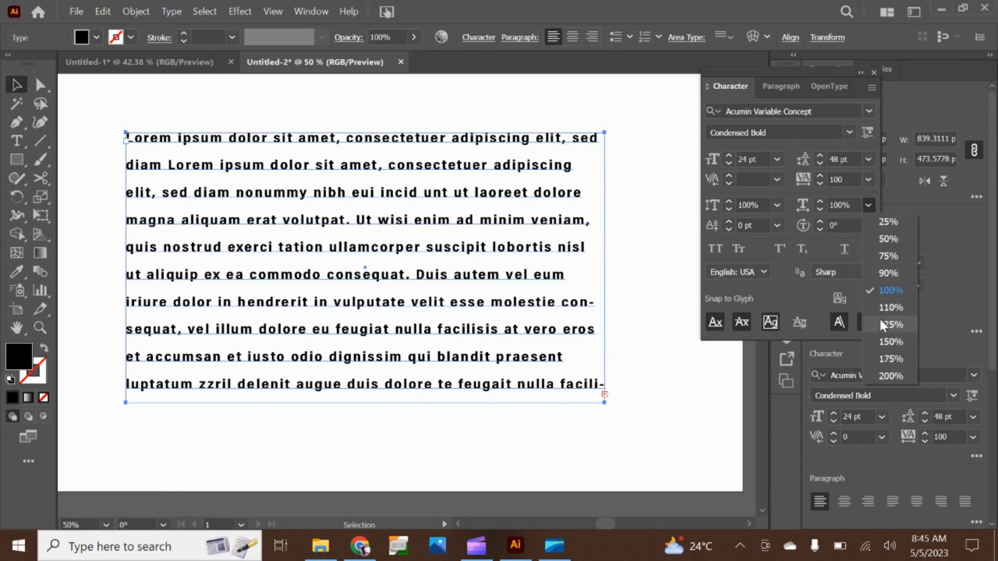
pyautogui.click(884, 291)
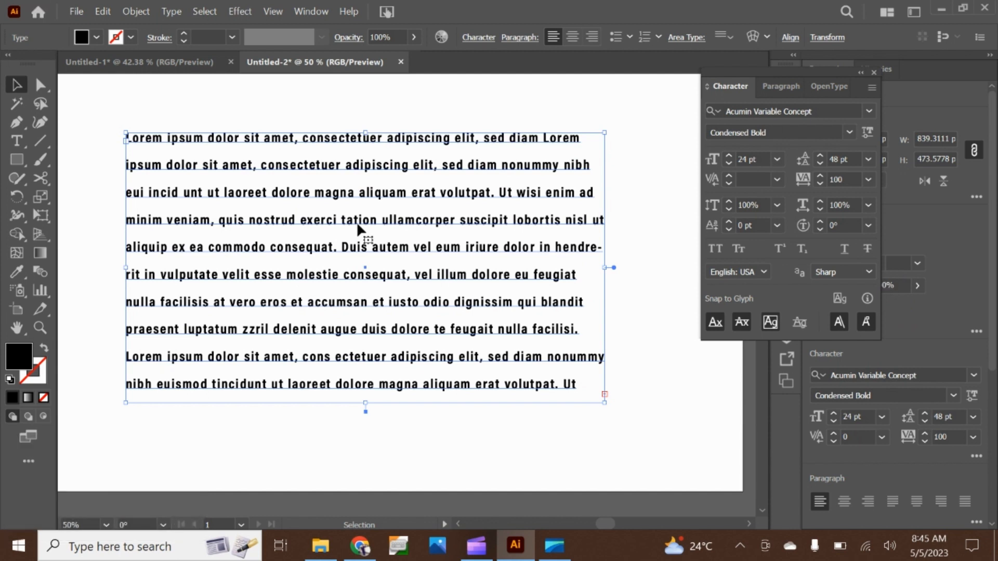
# Delete the text frame and restore it, and show the full paragraph options including paragraph spacing and hyphenation
pyautogui.press('BackSpace')
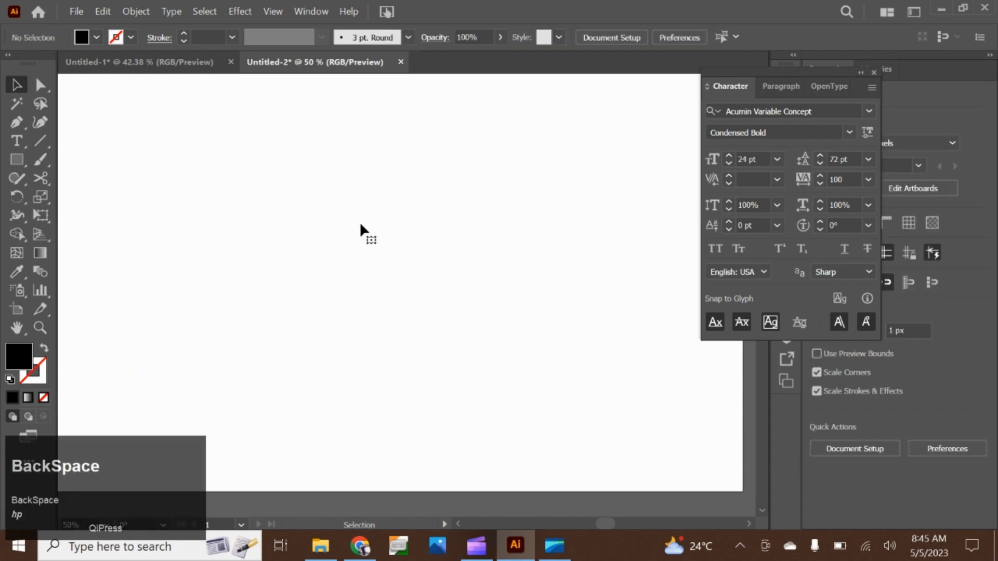
pyautogui.click(784, 81)
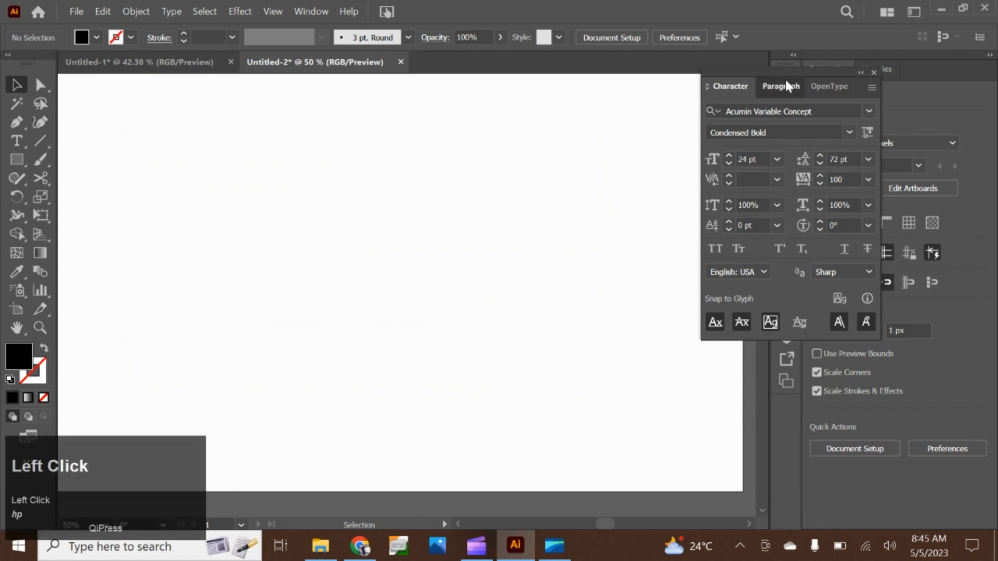
pyautogui.hotkey('ctrl', 'z')
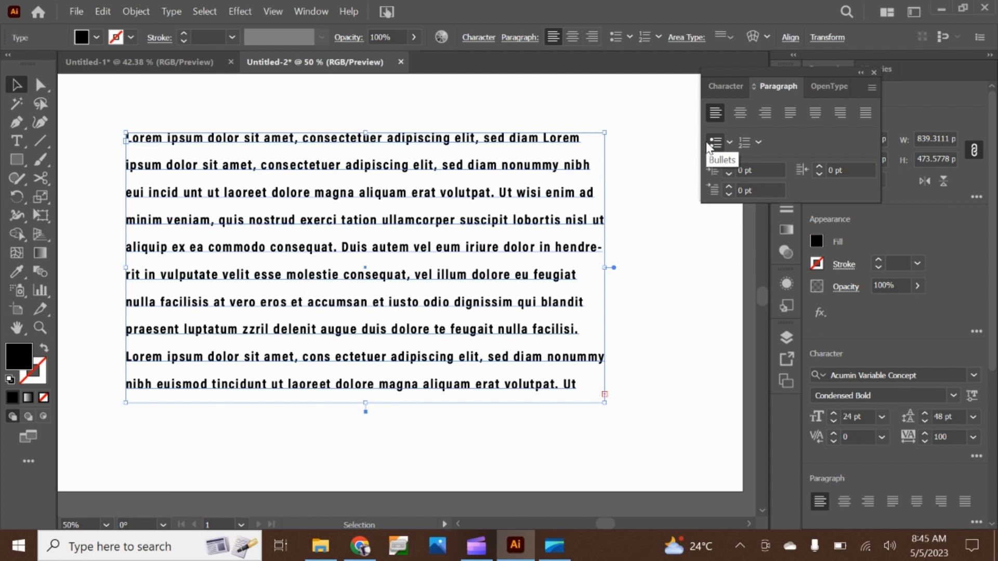
pyautogui.click(869, 87)
pyautogui.click(852, 92)
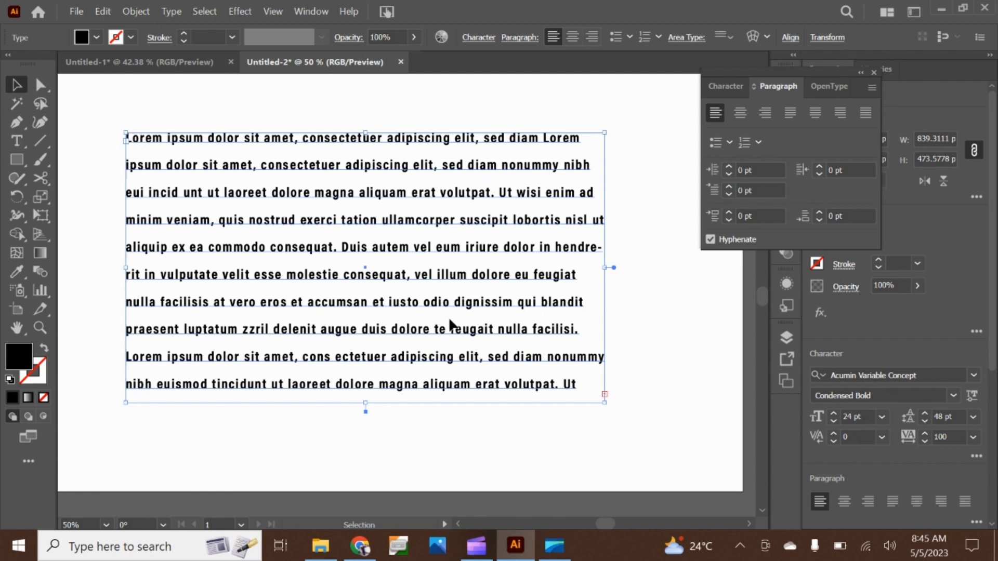
# Try center, right and all four justified alignments on the text, and return it to left alignment
pyautogui.click(718, 118)
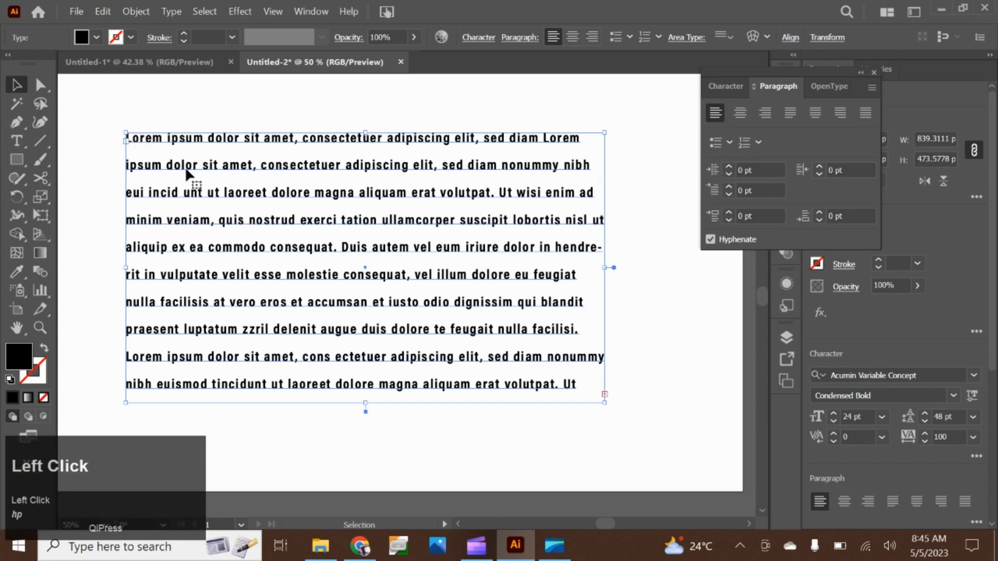
pyautogui.click(738, 112)
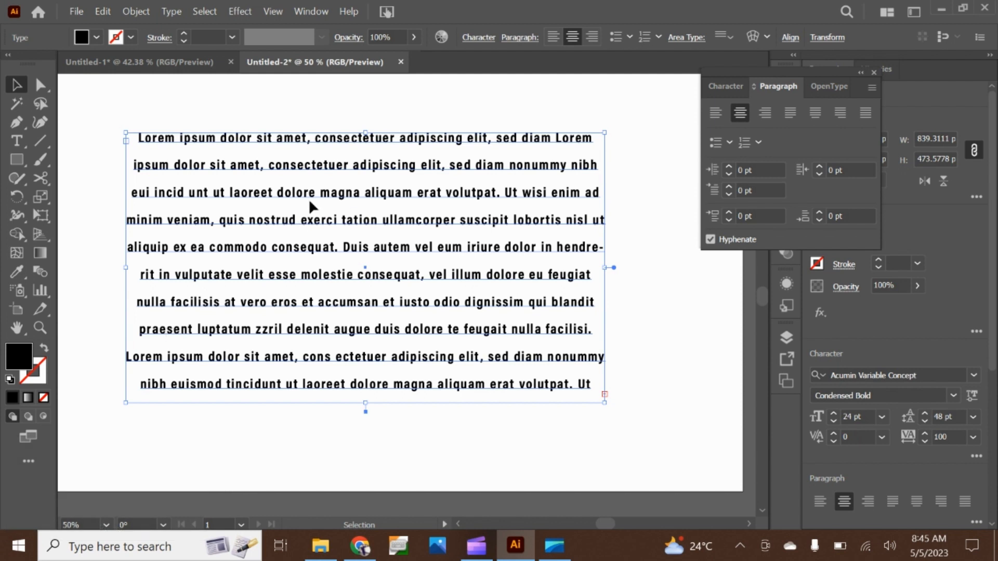
pyautogui.click(762, 113)
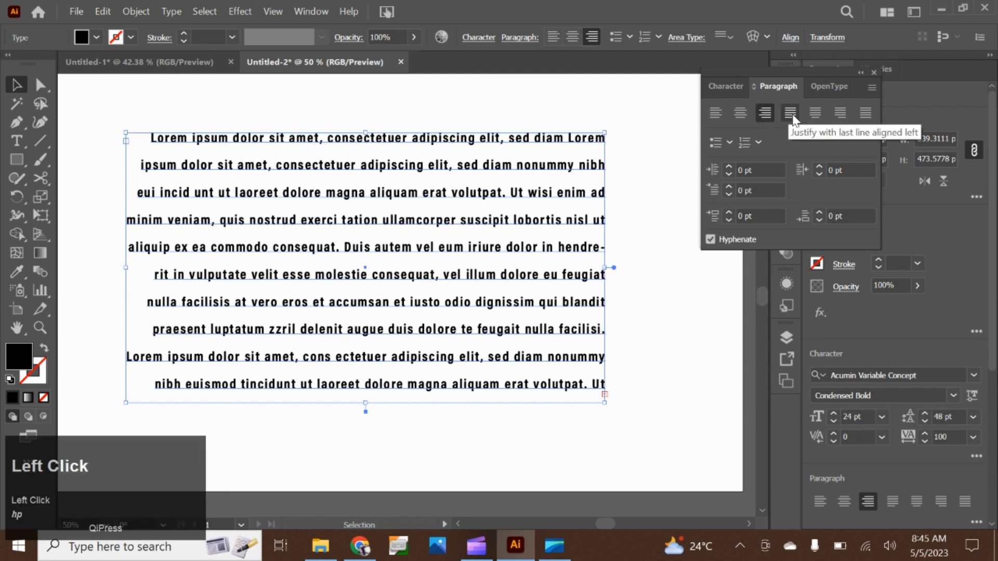
pyautogui.click(791, 113)
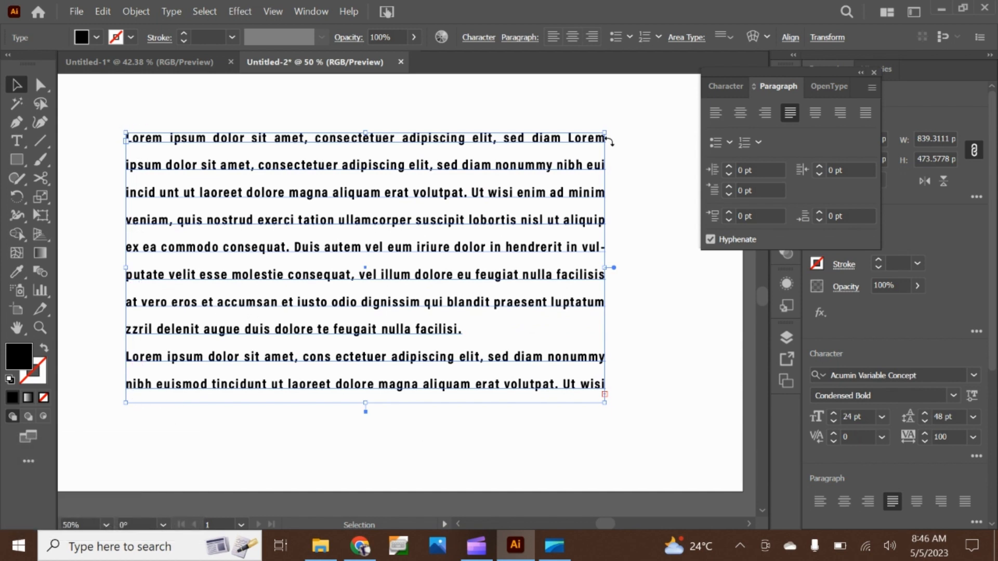
pyautogui.click(816, 118)
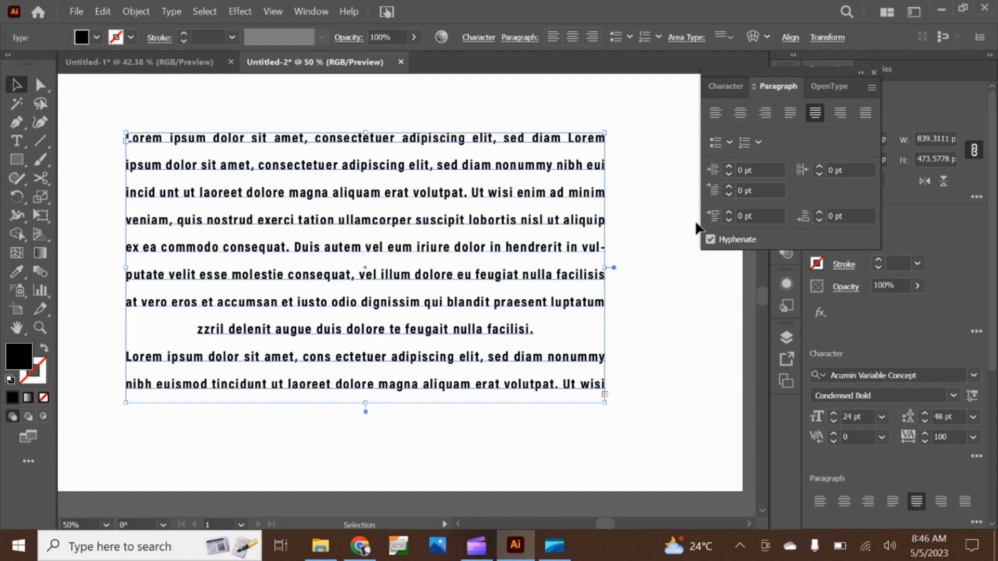
pyautogui.click(842, 112)
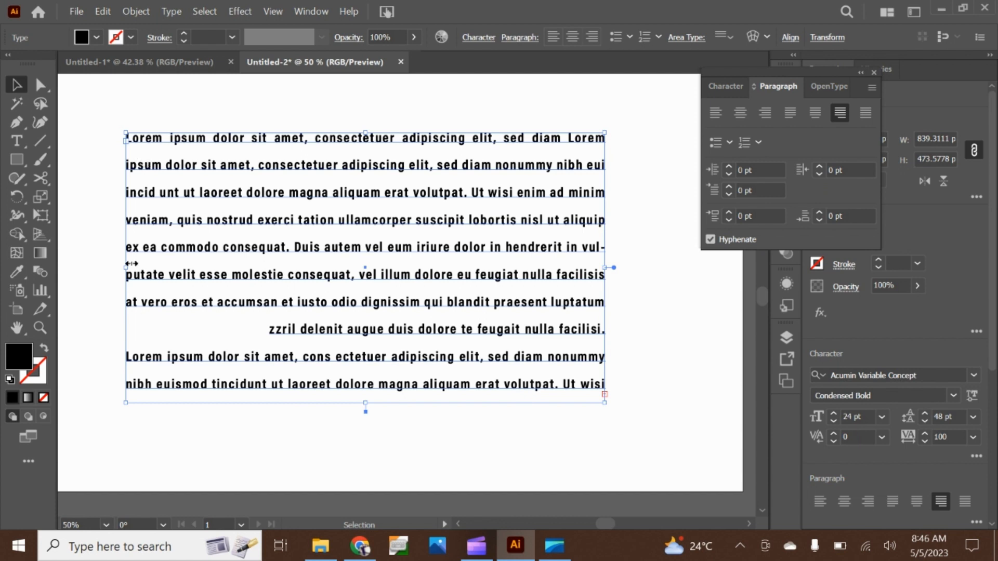
pyautogui.click(867, 113)
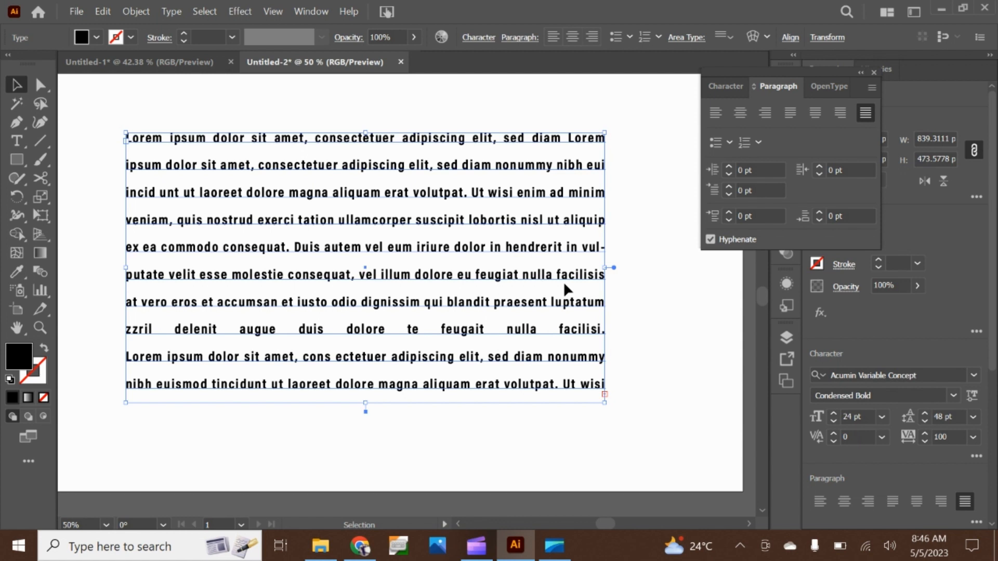
pyautogui.click(722, 116)
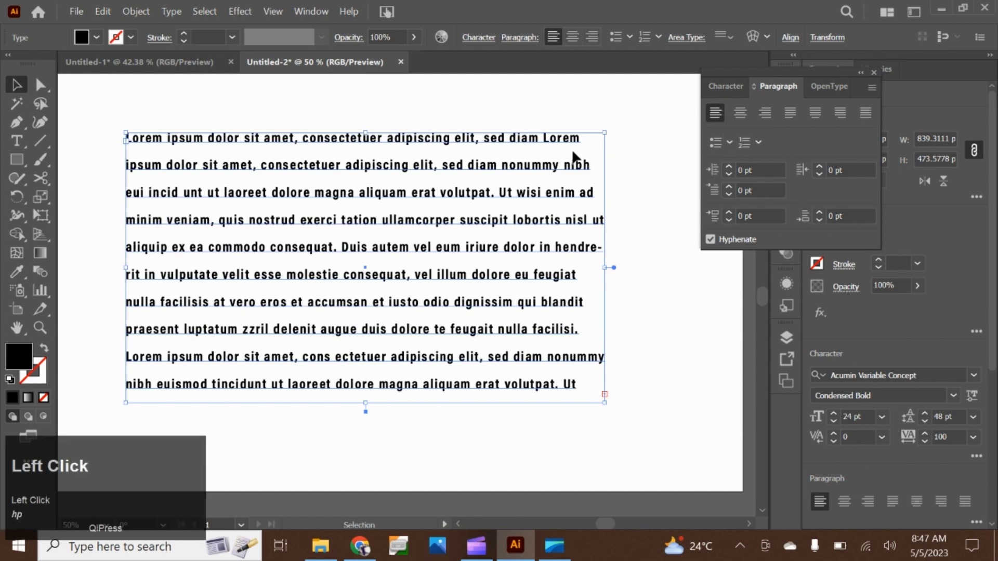
# Turn bullets on and off for the paragraphs, and do the same with a numbered list
pyautogui.click(715, 143)
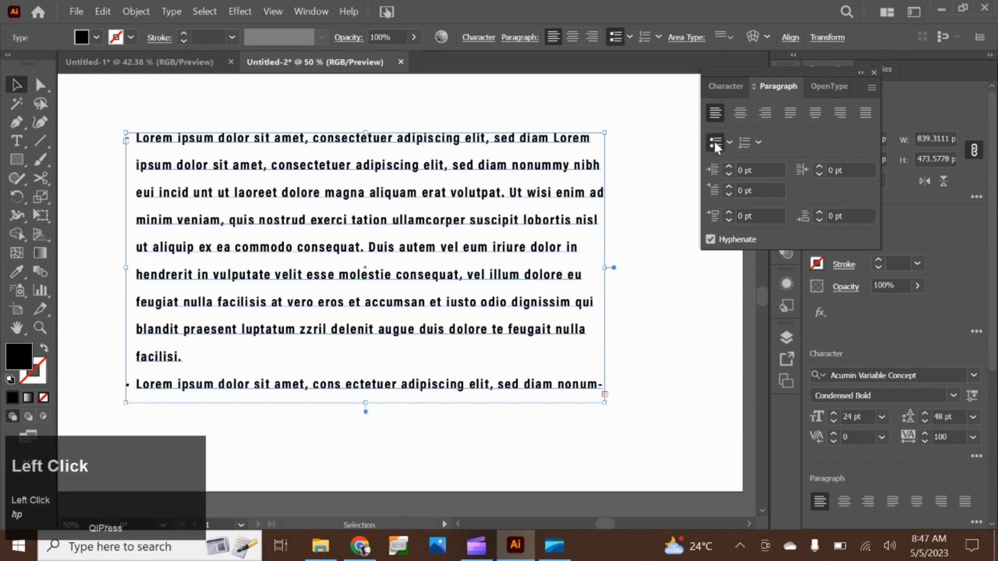
pyautogui.click(715, 143)
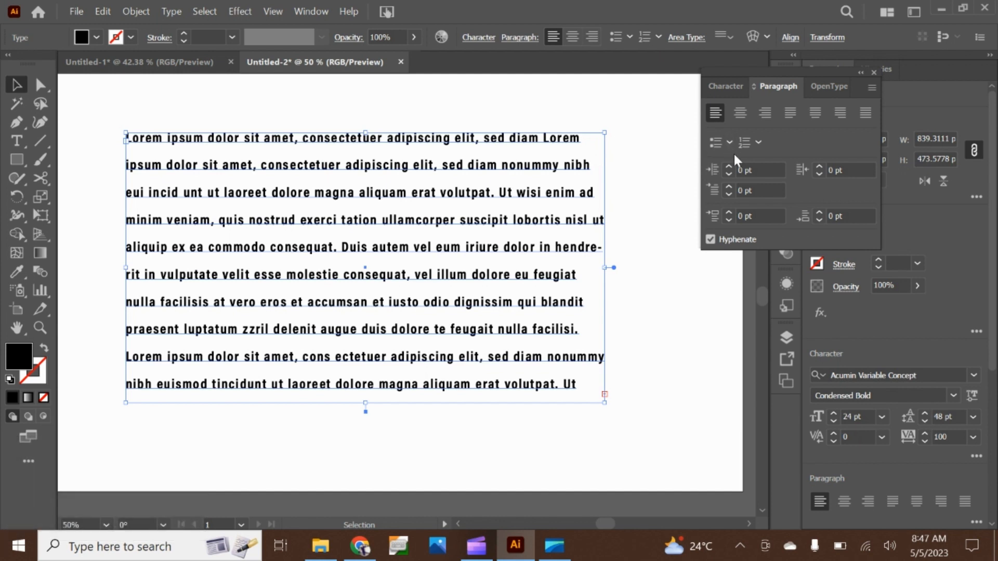
pyautogui.click(747, 142)
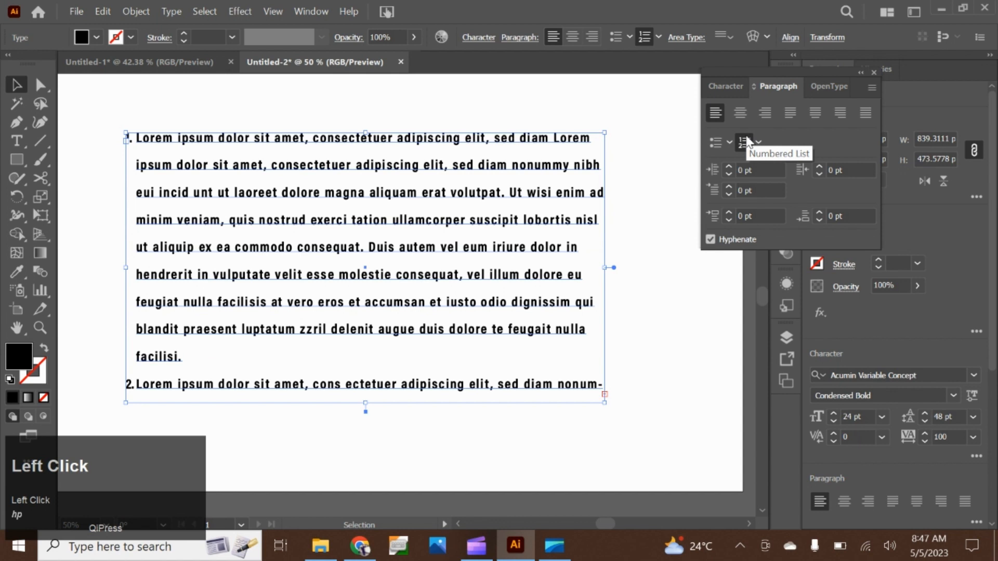
pyautogui.click(746, 142)
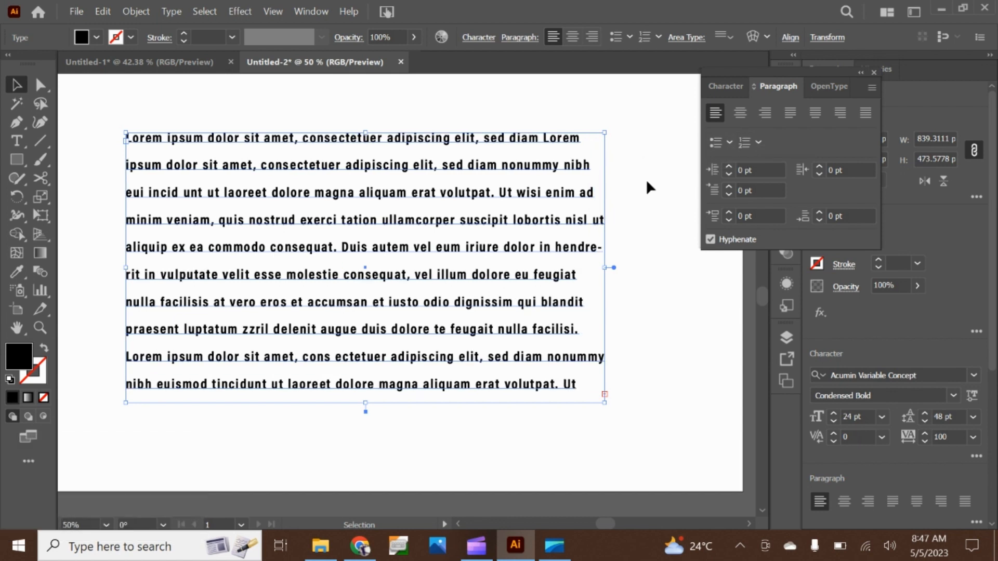
# Delete the paragraph text frame and place a new "Lorem ipsum" point text on the empty artboard
pyautogui.click(861, 72)
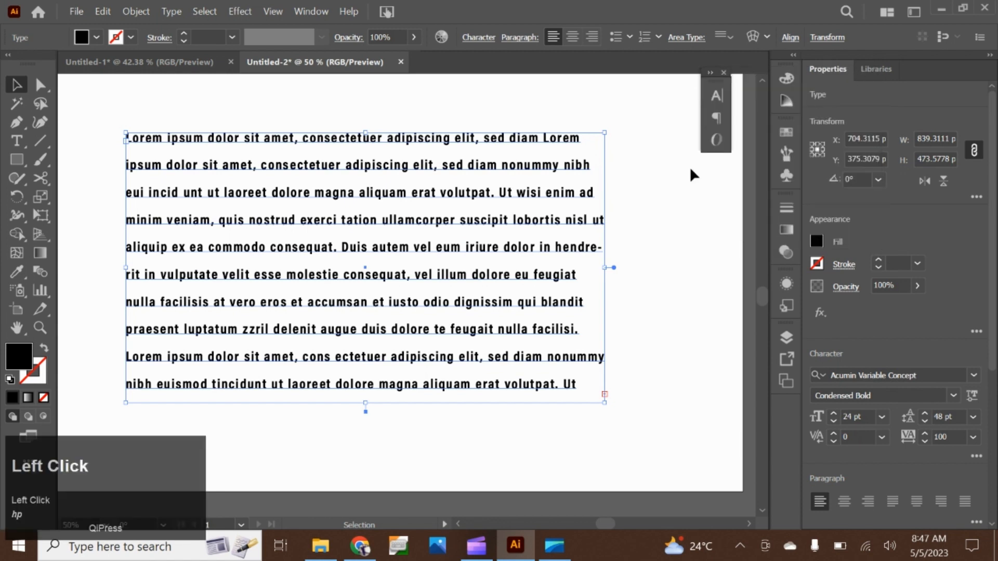
pyautogui.press('BackSpace')
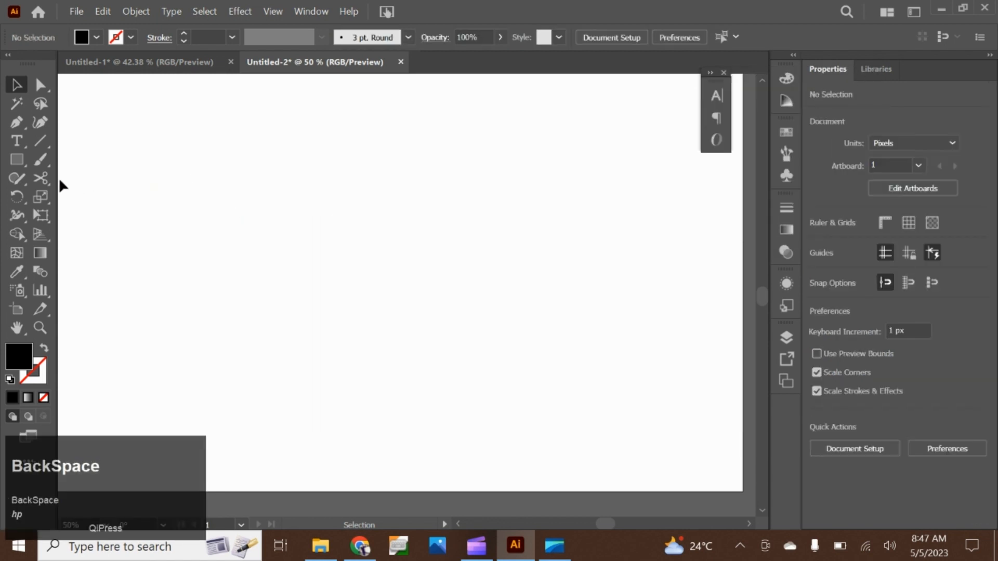
pyautogui.click(18, 142)
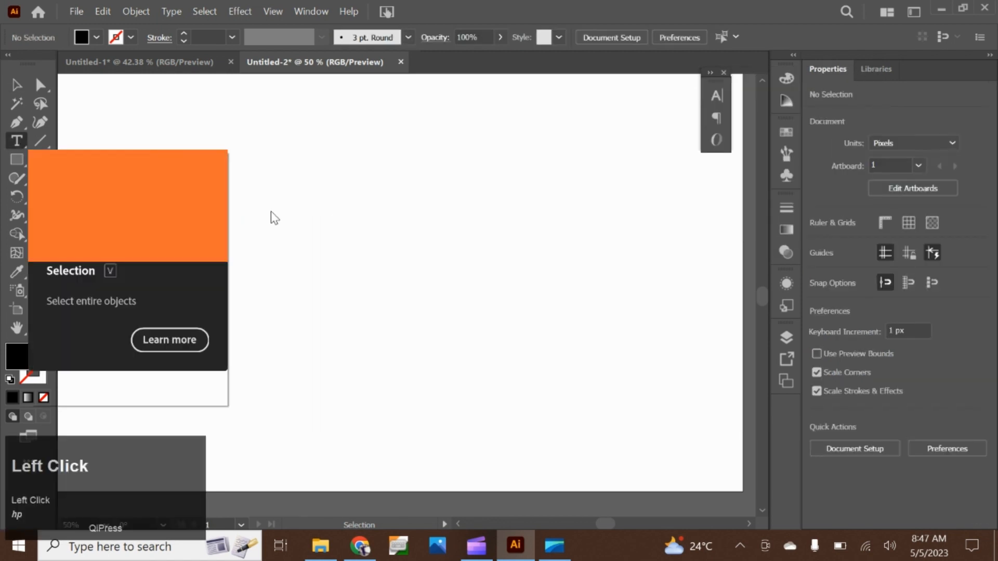
pyautogui.click(326, 207)
pyautogui.press('Escape')
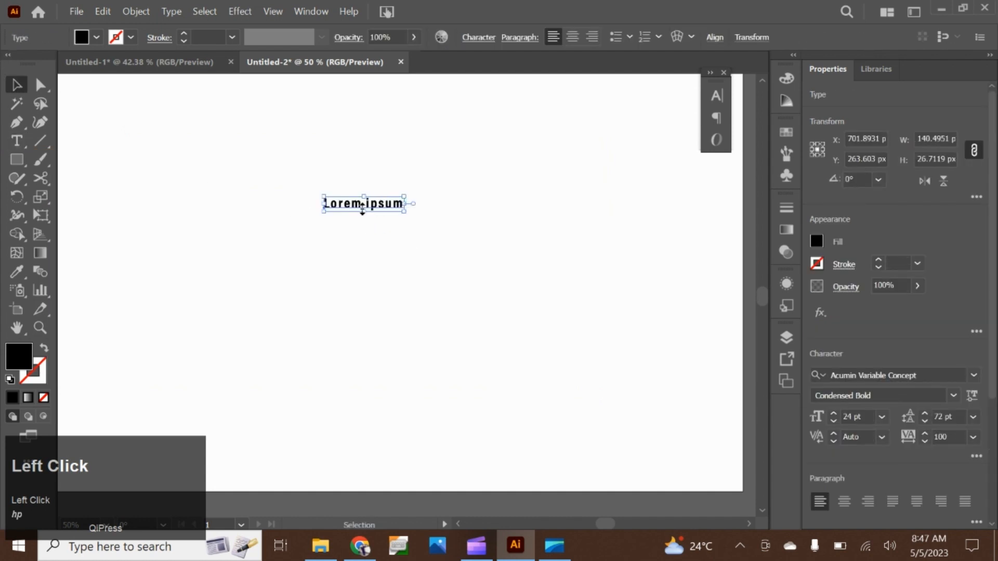
# Try stretching the point text vertically to about 224 px high, and undo the distortion
pyautogui.moveTo(368, 213); pyautogui.dragTo(364, 324)
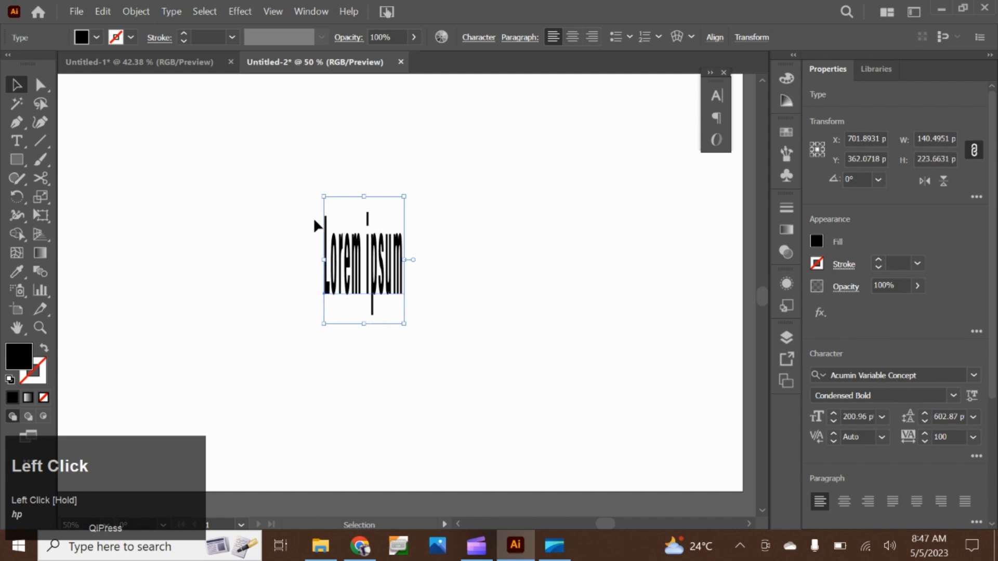
pyautogui.hotkey('ctrl', 'z')
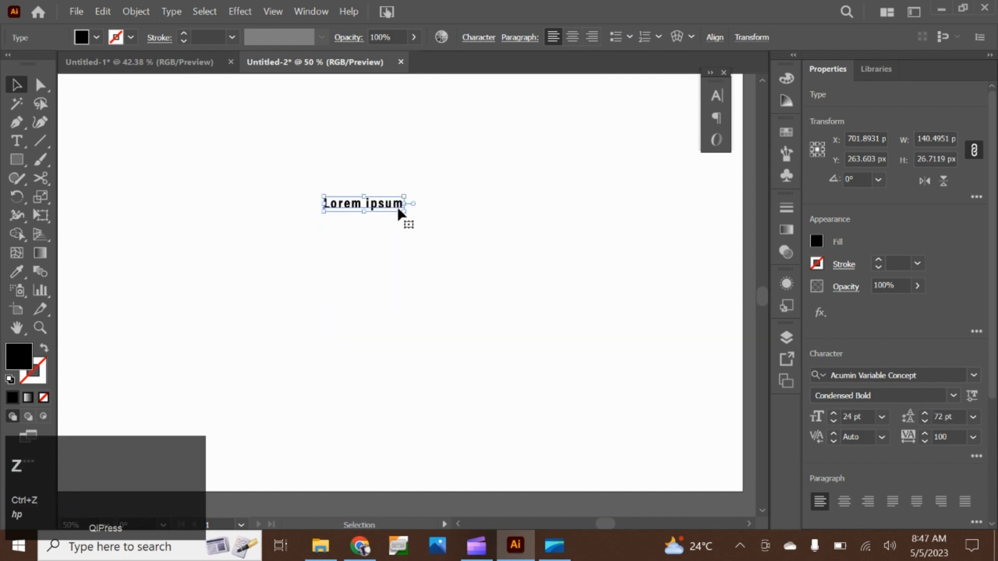
# Convert the "Lorem ipsum" point text to area type
pyautogui.keyDown('alt'); pyautogui.scroll(3, 391, 204); pyautogui.keyUp('alt')
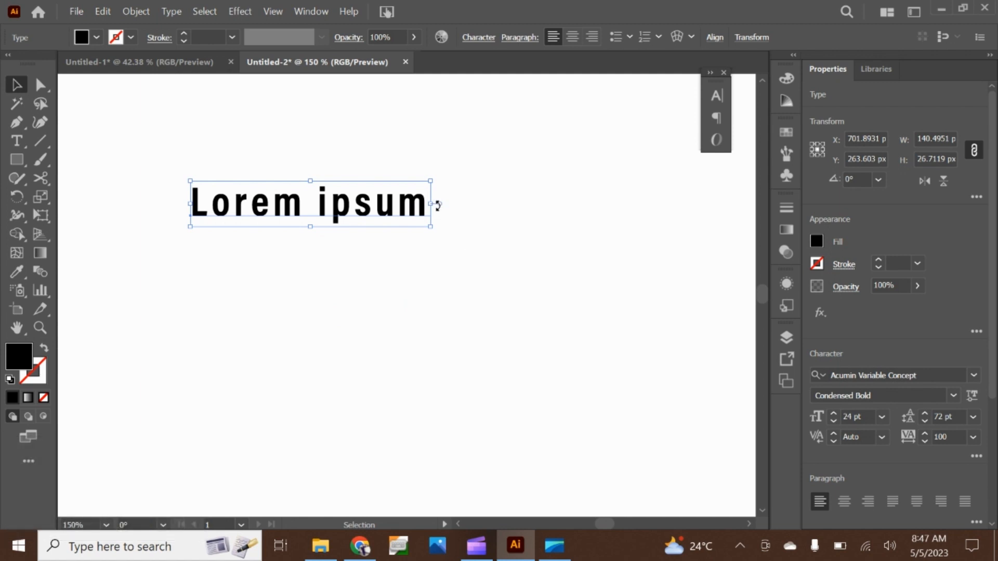
pyautogui.keyDown('alt'); pyautogui.scroll(5, 435, 214); pyautogui.keyUp('alt')
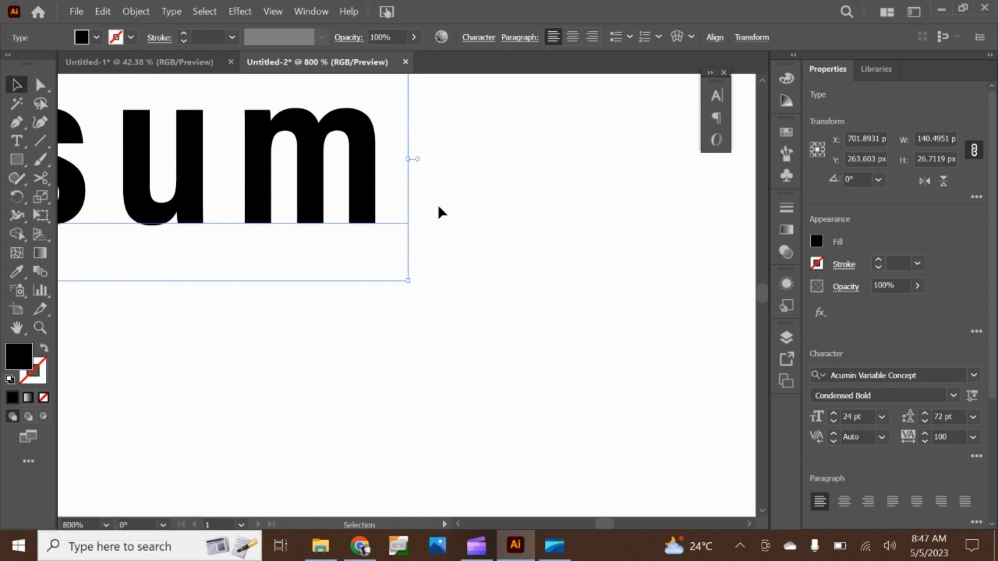
pyautogui.keyDown('alt'); pyautogui.scroll(-3, 447, 215); pyautogui.keyUp('alt')
pyautogui.moveTo(233, 336); pyautogui.dragTo(398, 341)
pyautogui.click(419, 231)
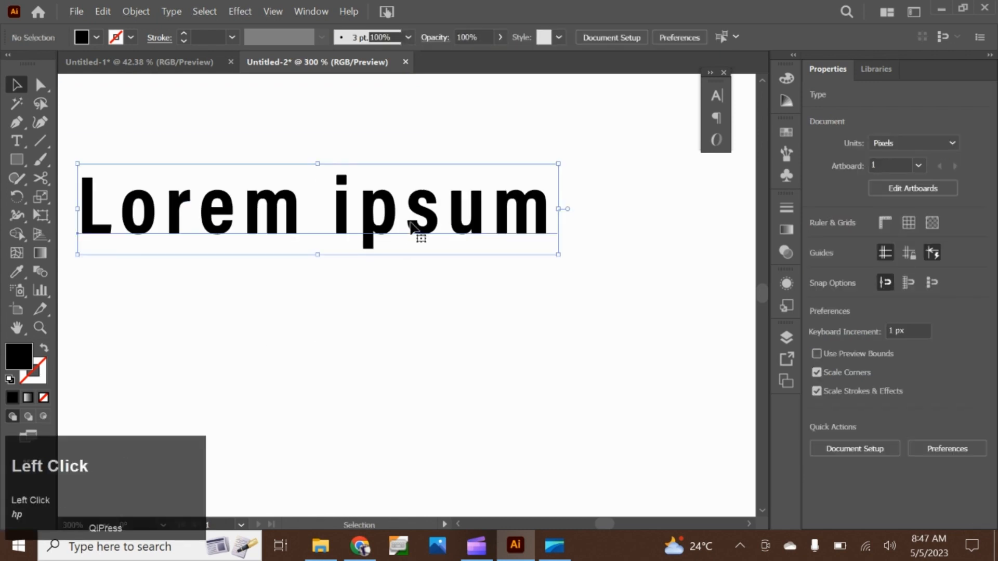
pyautogui.doubleClick(567, 208)
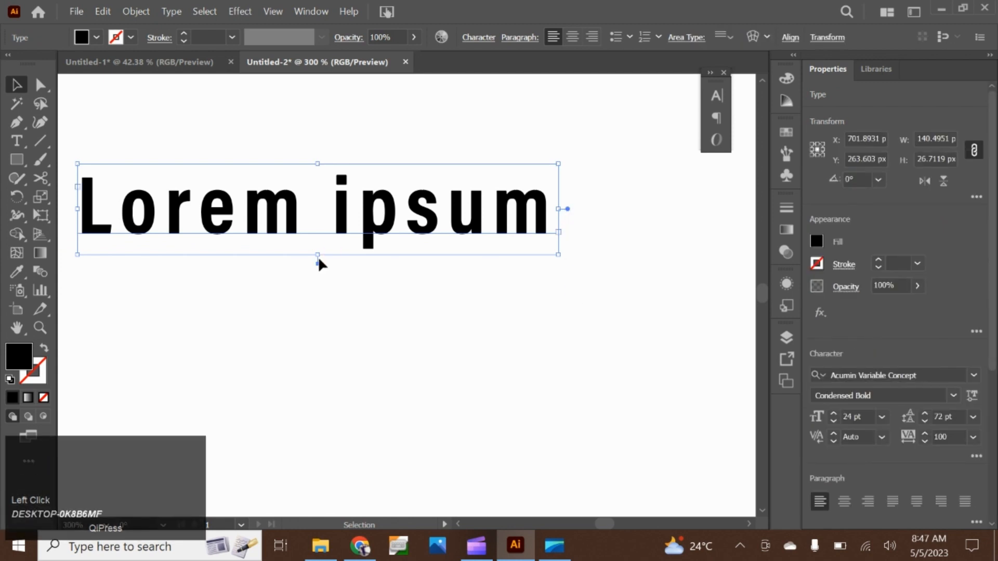
# Extend the area type frame downward and to the right to about 277 by 94 px
pyautogui.moveTo(322, 256); pyautogui.dragTo(330, 487)
pyautogui.scroll(-1, 350, 364)
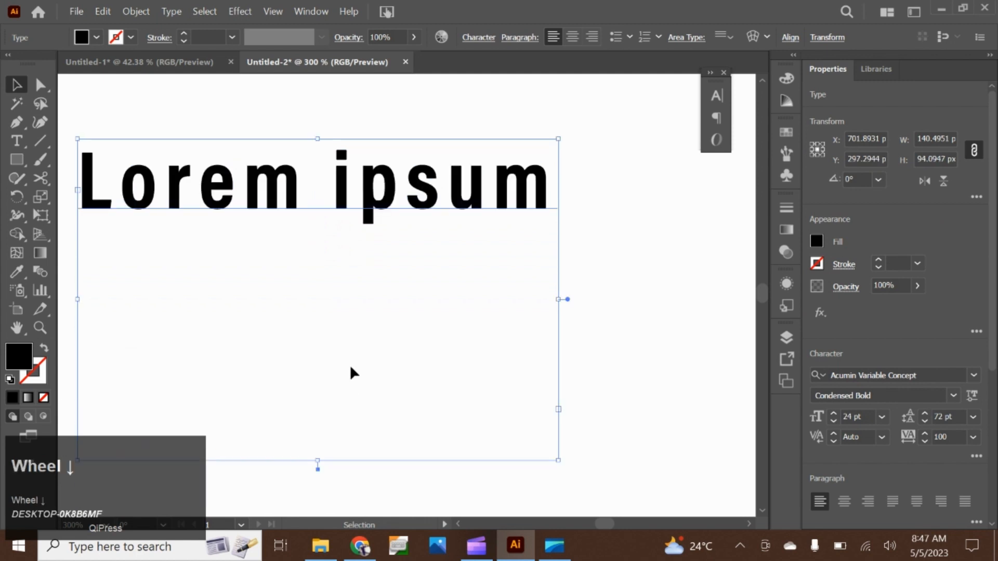
pyautogui.scroll(1, 349, 333)
pyautogui.keyDown('alt'); pyautogui.scroll(-2, 353, 338); pyautogui.keyUp('alt')
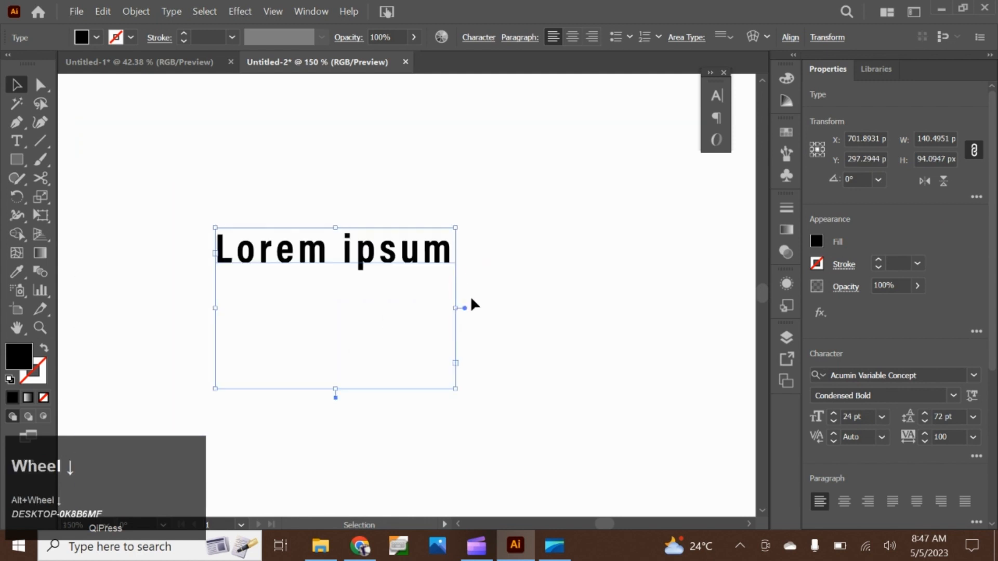
pyautogui.moveTo(455, 308); pyautogui.dragTo(689, 308)
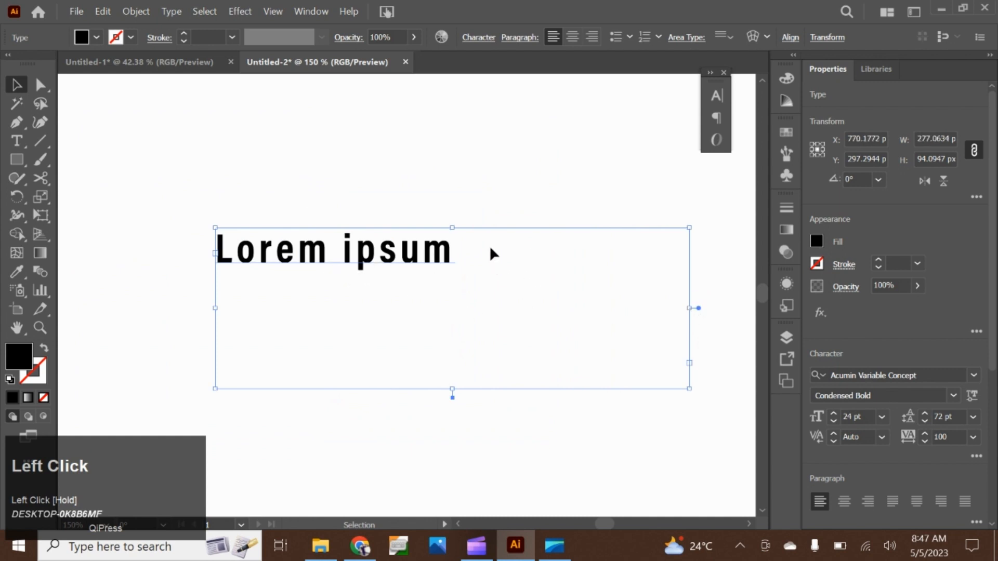
# Fill the area type frame with placeholder text, extend it downward to about 169 px high, and fill the added space
pyautogui.rightClick(492, 255)
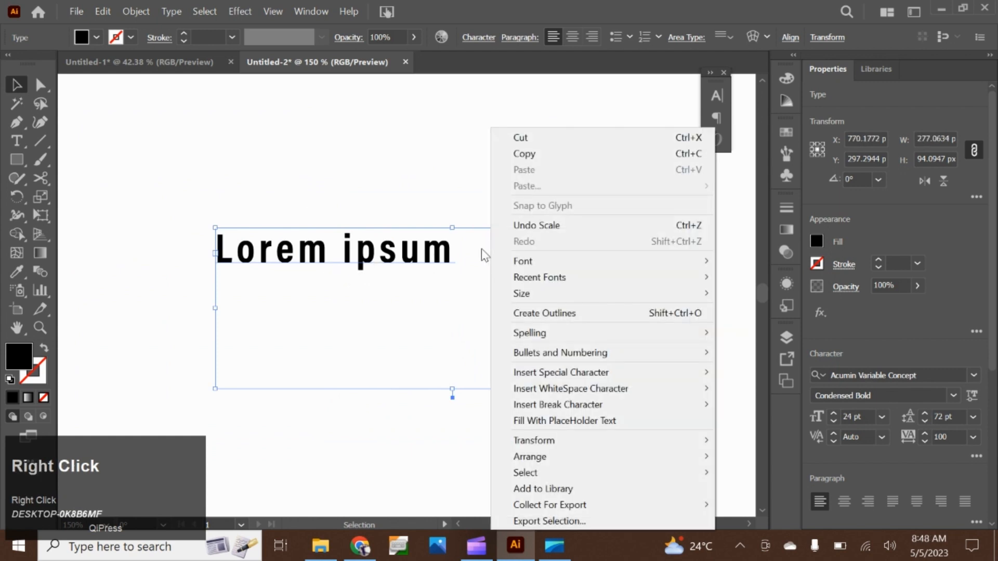
pyautogui.click(525, 422)
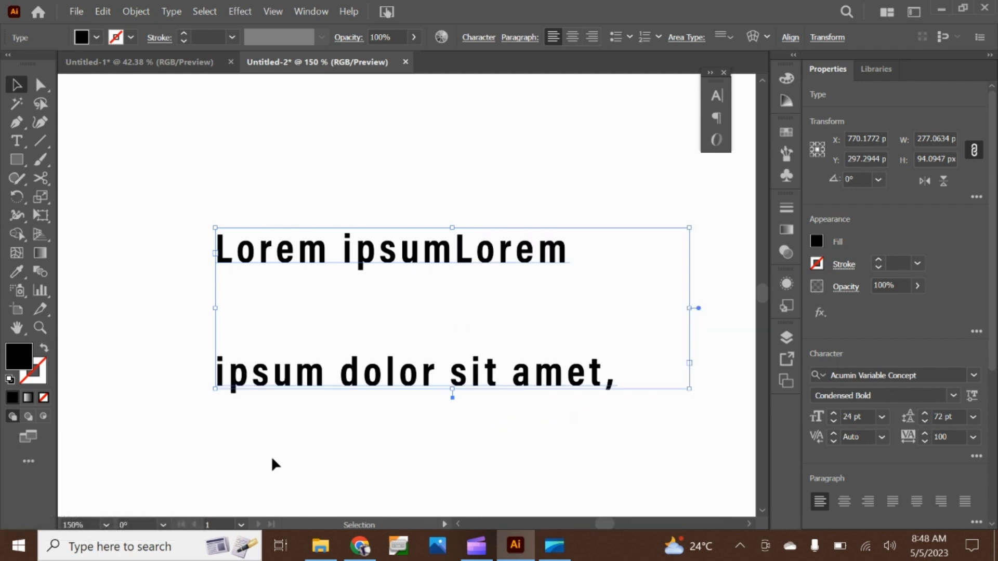
pyautogui.moveTo(452, 396); pyautogui.dragTo(445, 518)
pyautogui.scroll(-3, 416, 392)
pyautogui.rightClick(406, 335)
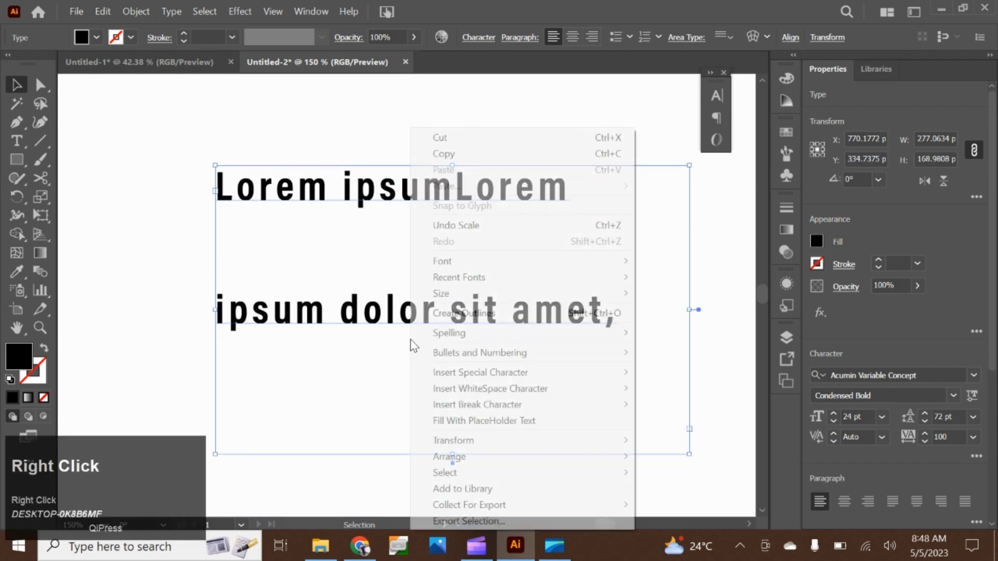
pyautogui.click(470, 419)
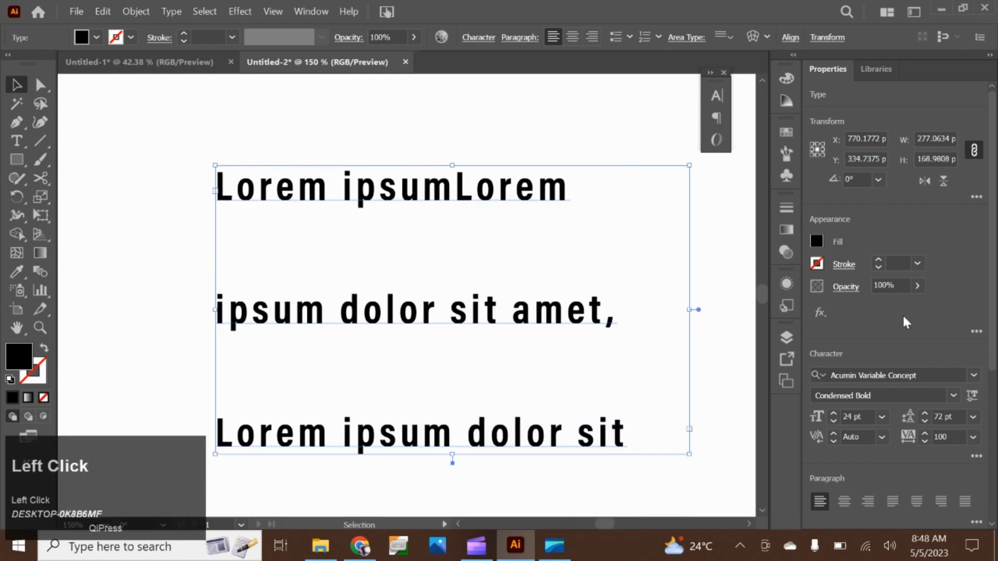
# Set the frame text's font size to 10 pt, and reset all of its character settings to the defaults
pyautogui.click(882, 418)
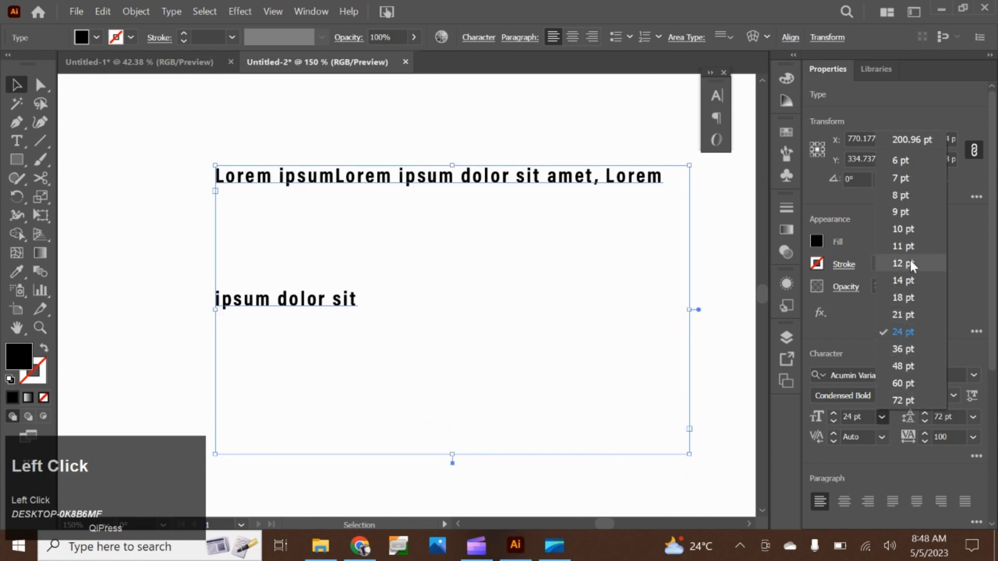
pyautogui.click(907, 236)
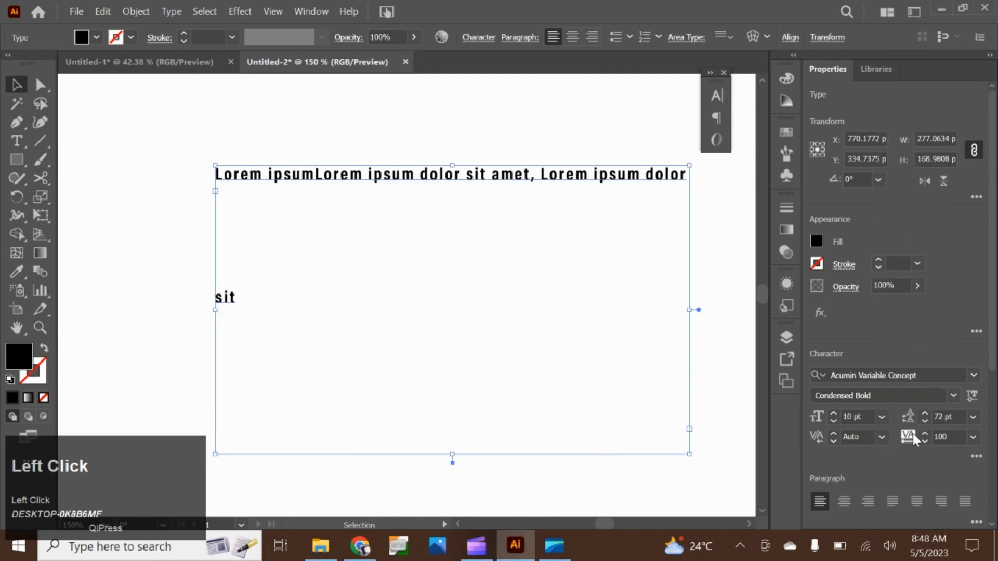
pyautogui.click(711, 75)
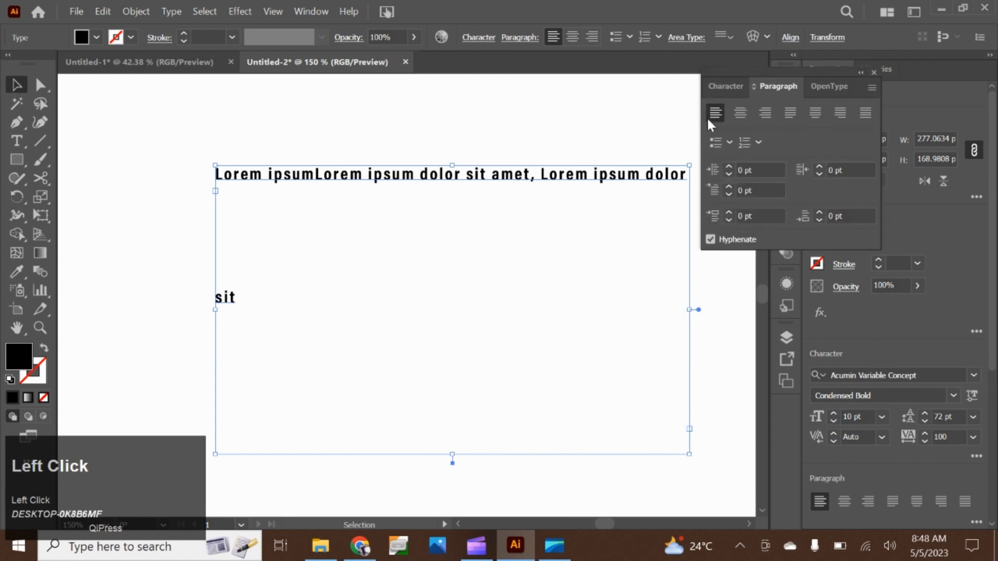
pyautogui.click(713, 86)
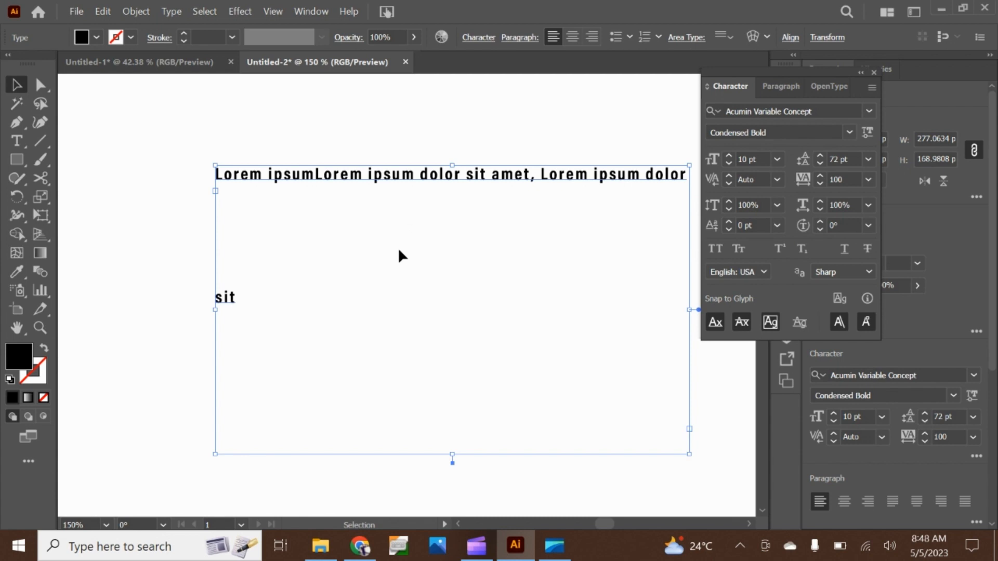
pyautogui.click(871, 88)
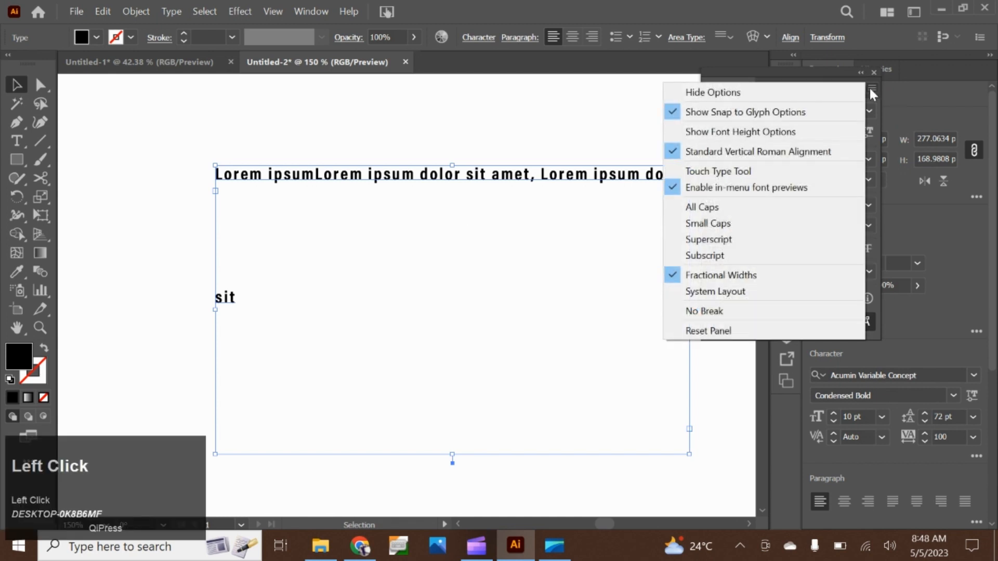
pyautogui.click(732, 333)
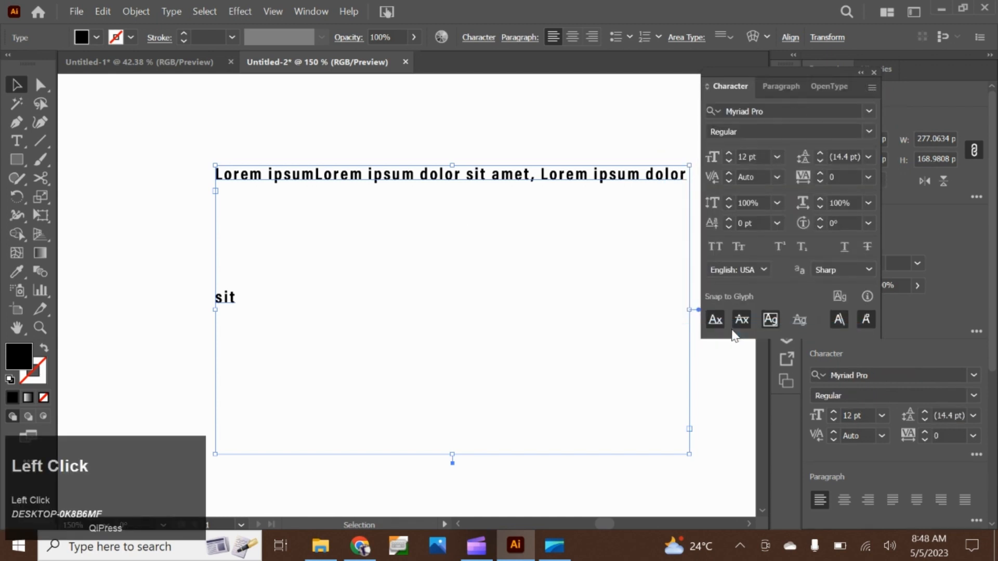
# Reset the paragraph settings to the defaults and dock the floating Character, Paragraph and OpenType group with Properties and Libraries
pyautogui.click(790, 96)
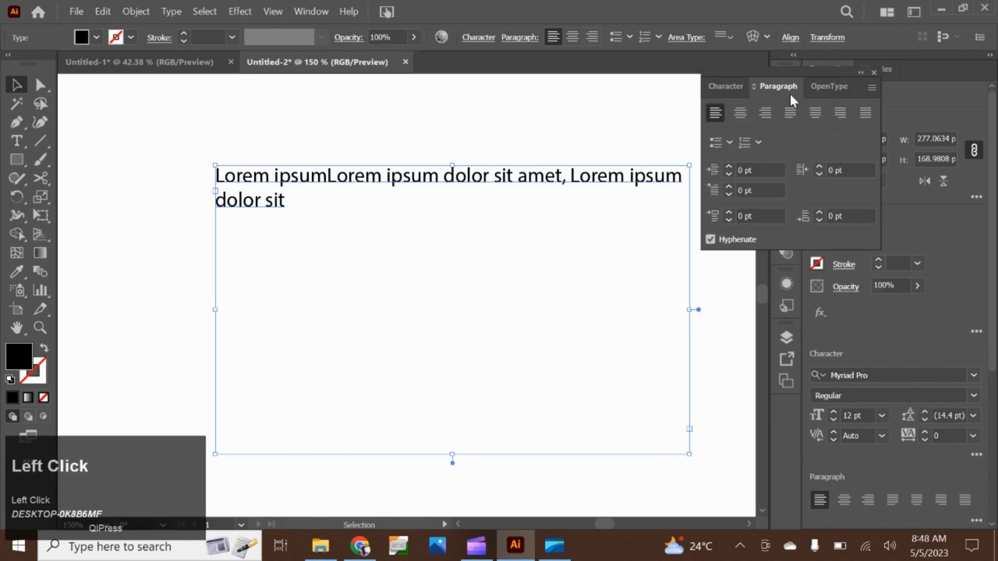
pyautogui.click(878, 86)
pyautogui.click(786, 205)
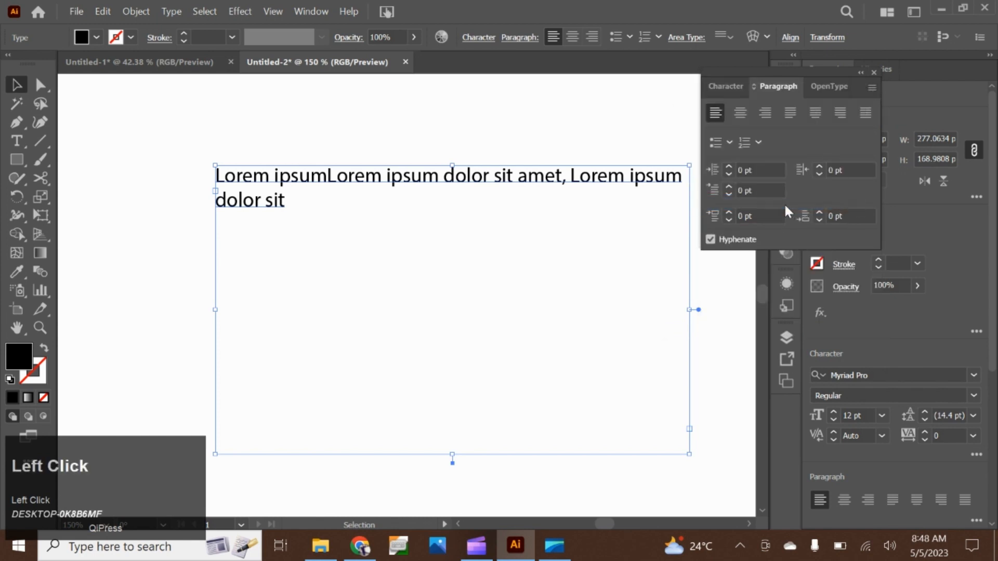
pyautogui.moveTo(791, 74); pyautogui.dragTo(921, 70)
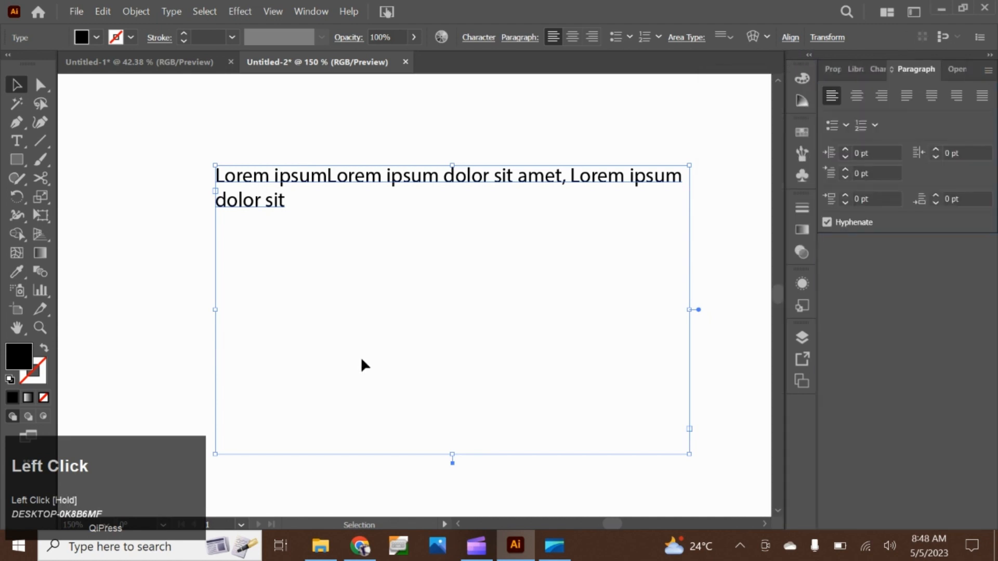
# Fill the rest of the frame with placeholder text and append random characters after "facilisi." until the text overflows
pyautogui.rightClick(456, 213)
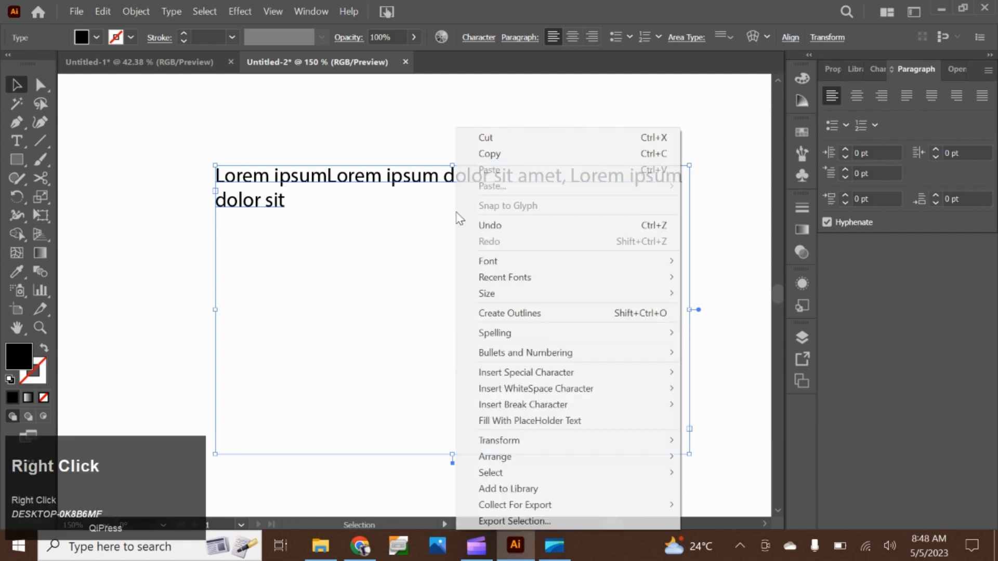
pyautogui.click(491, 421)
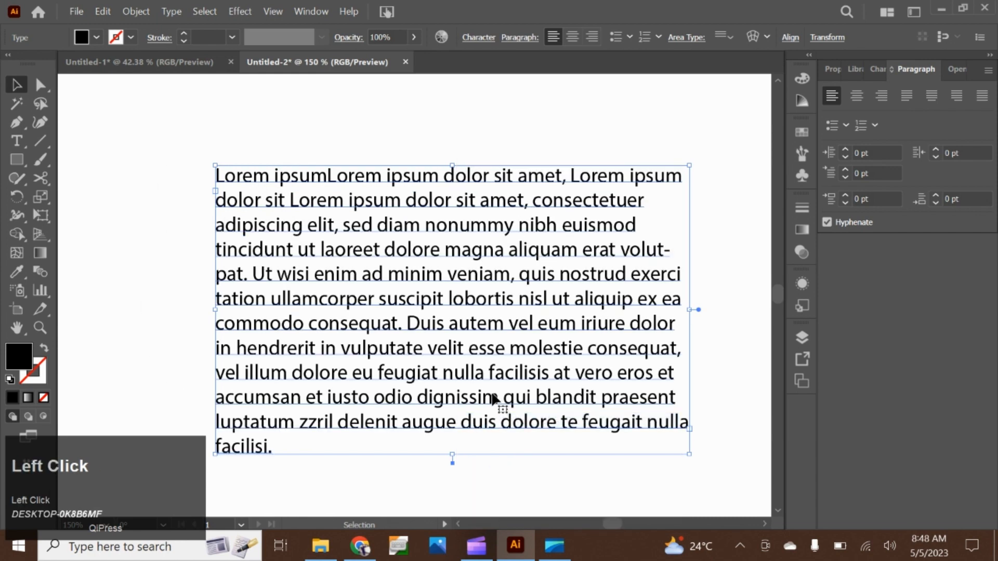
pyautogui.scroll(-1, 497, 399)
pyautogui.doubleClick(304, 422)
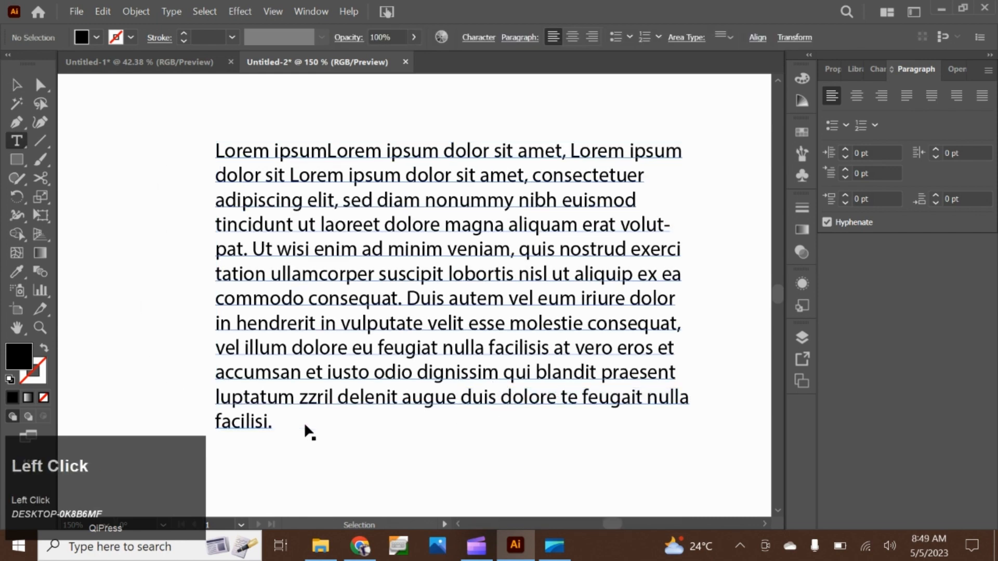
pyautogui.write('lsjdv')
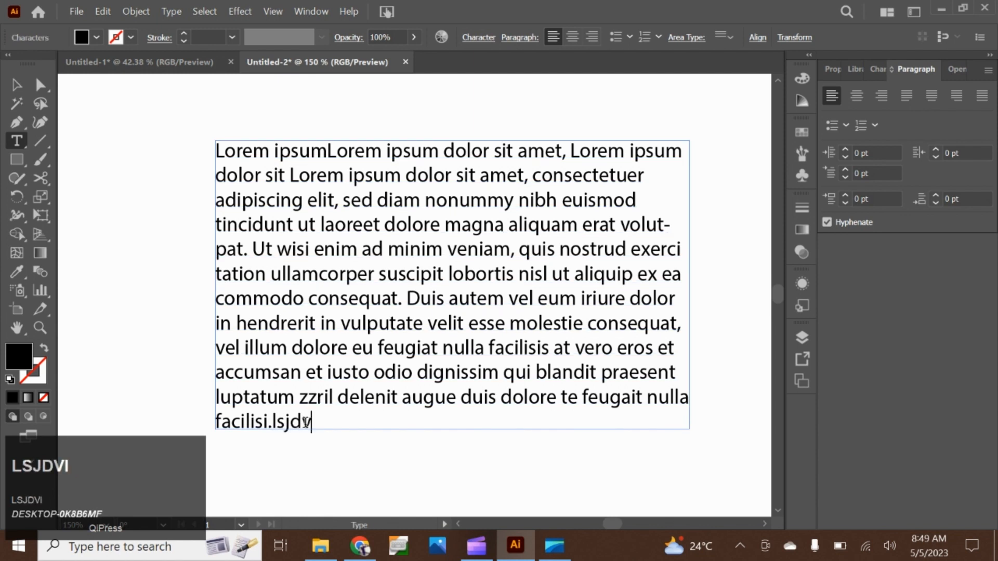
pyautogui.write('idvuifviivuhdsuvhsdvnosudvnos')
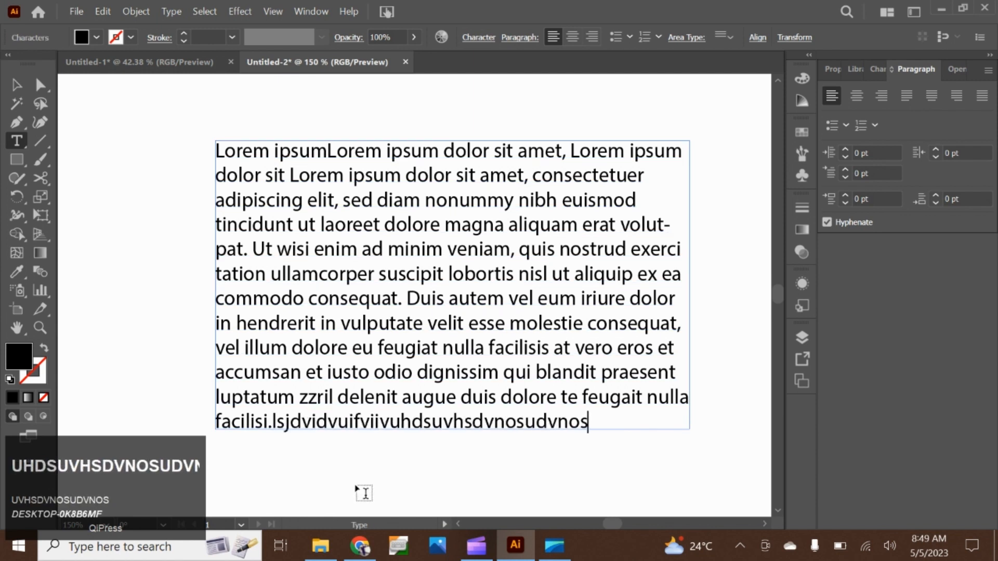
pyautogui.write('vnsoooovsoodvnisvudv')
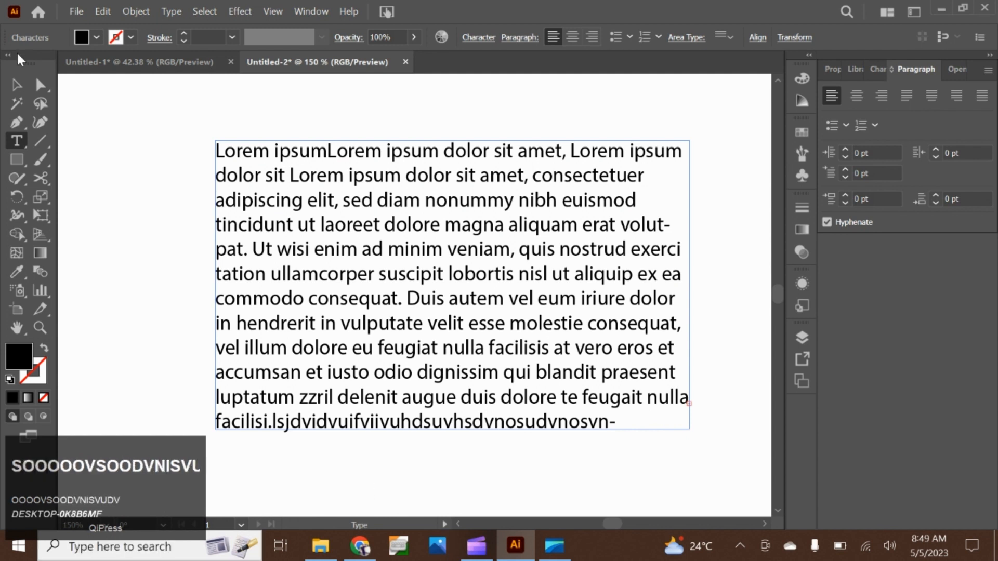
pyautogui.write(' gyg')
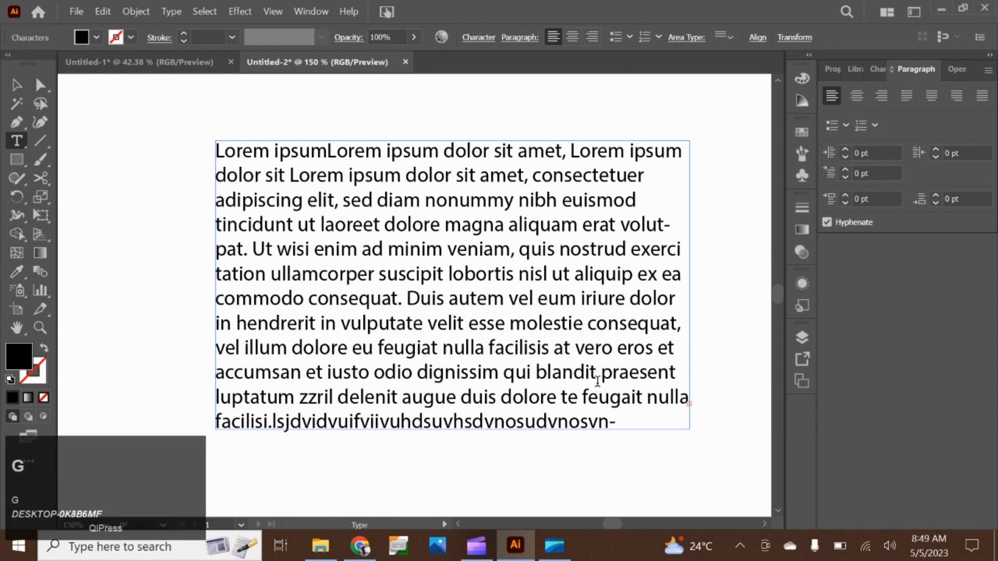
pyautogui.click(14, 86)
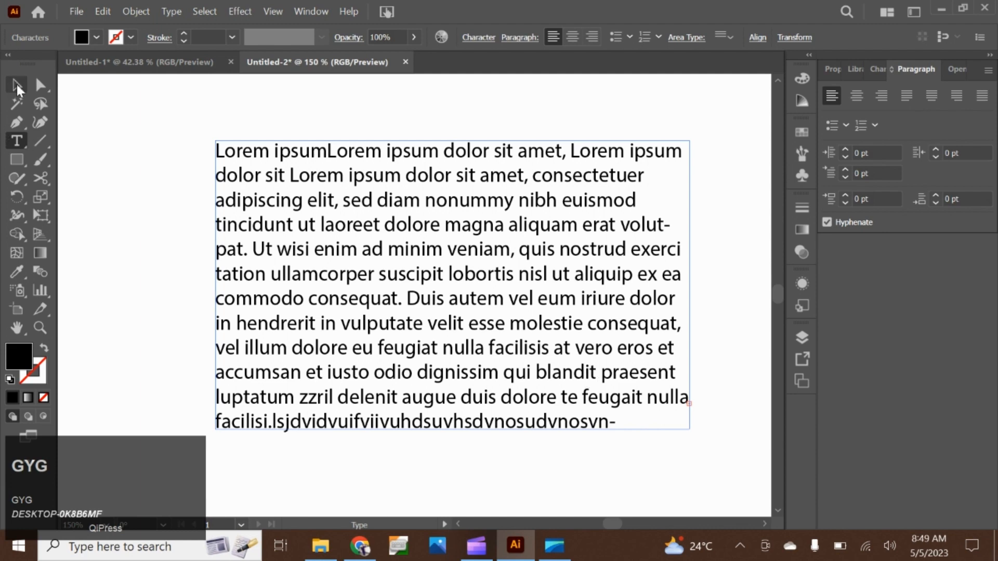
# Examine the overset text marker on the frame's right edge at high magnification
pyautogui.scroll(-1, 732, 413)
pyautogui.press('space')
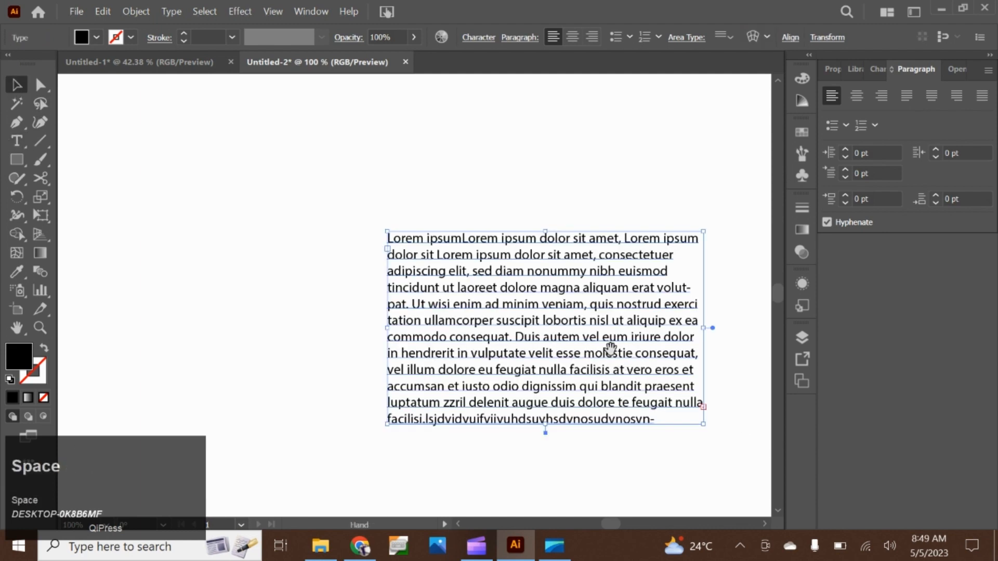
pyautogui.moveTo(609, 345); pyautogui.dragTo(426, 297)
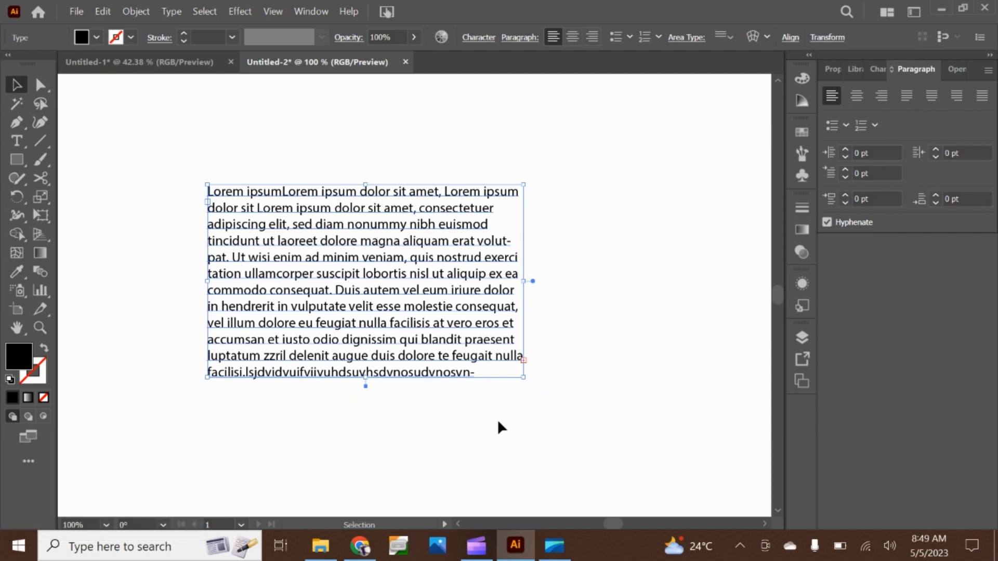
pyautogui.scroll(4, 470, 358)
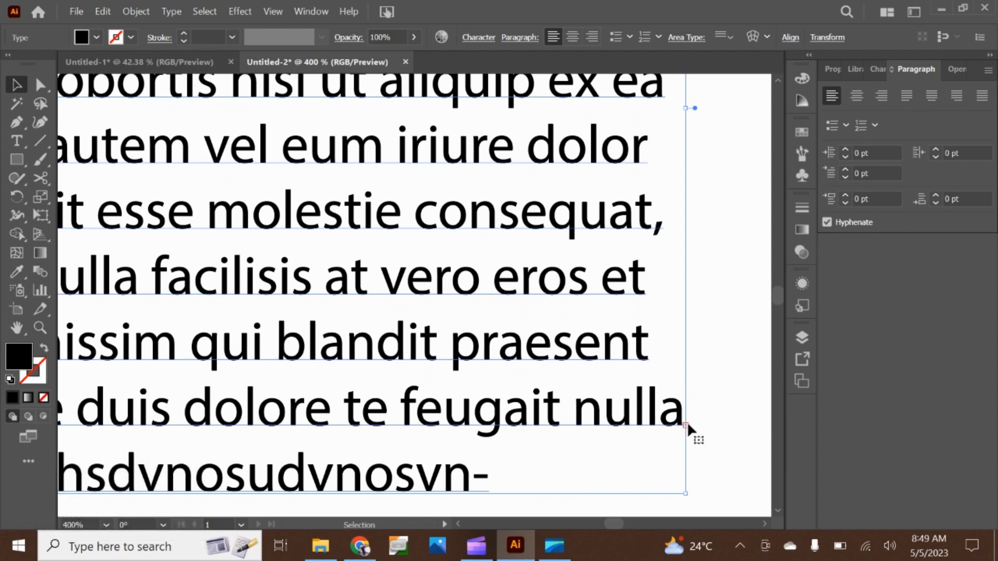
pyautogui.scroll(3, 689, 425)
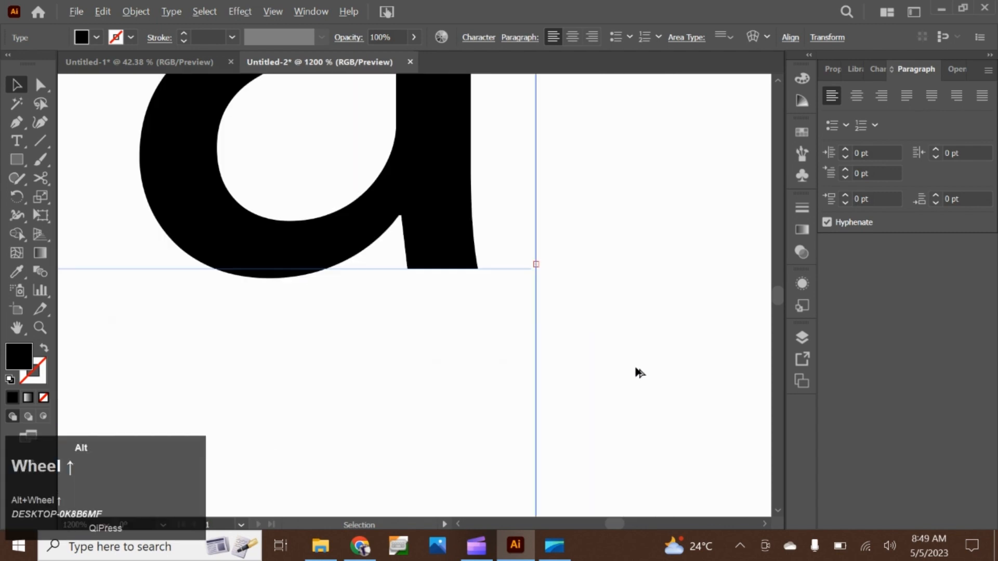
pyautogui.scroll(5, 455, 147)
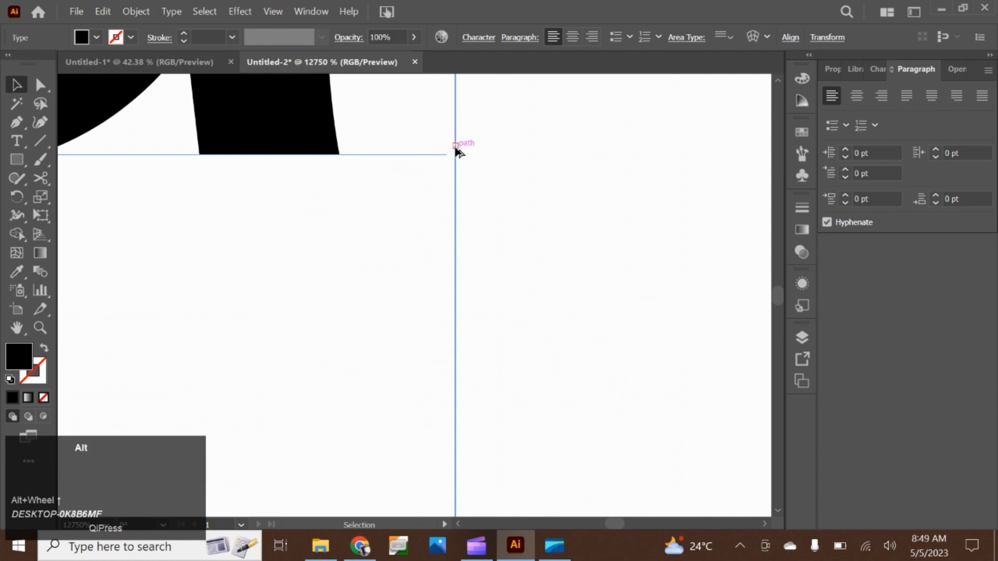
pyautogui.scroll(1, 455, 147)
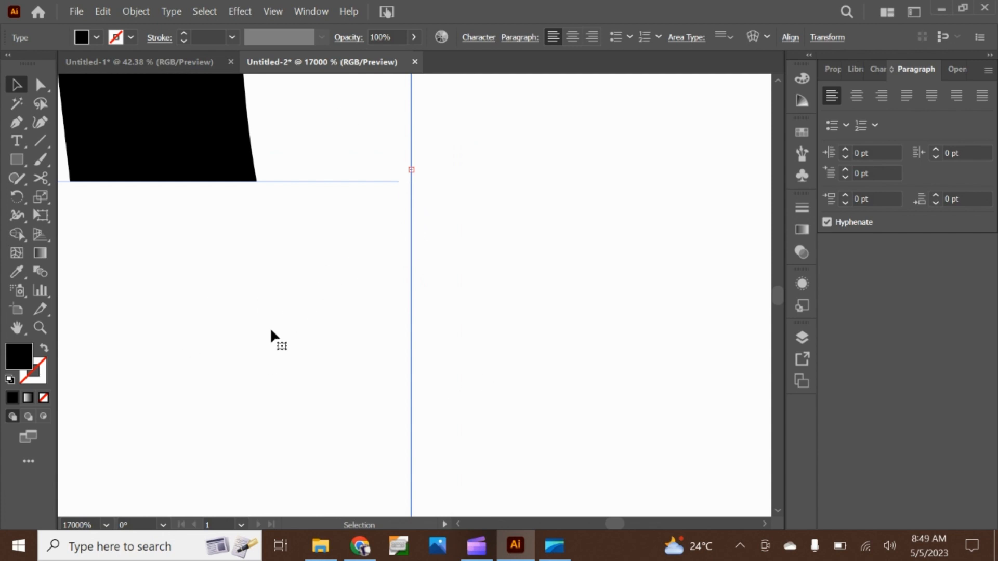
pyautogui.scroll(-10, 263, 343)
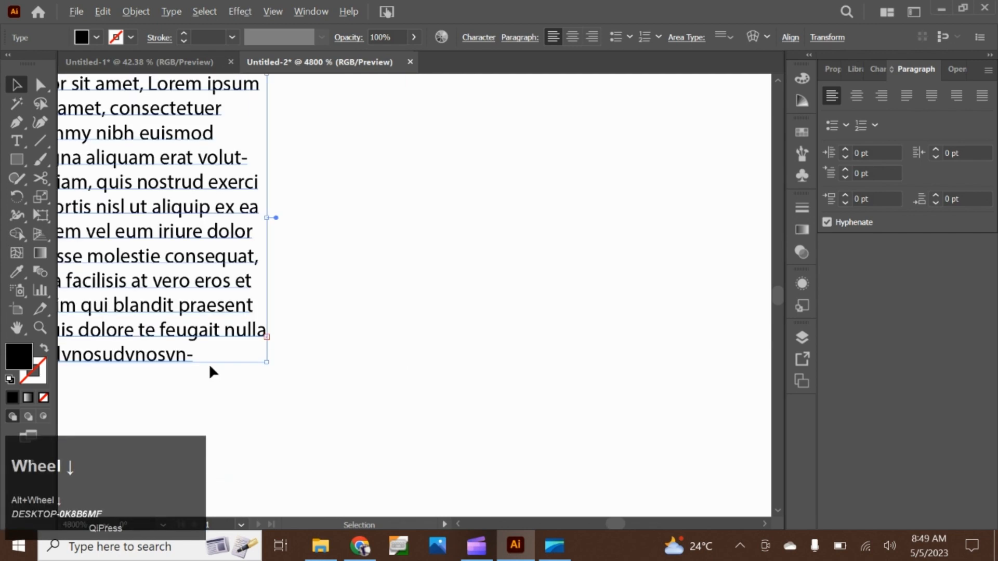
pyautogui.click(327, 295)
pyautogui.moveTo(326, 296); pyautogui.dragTo(423, 307)
pyautogui.scroll(-2, 478, 352)
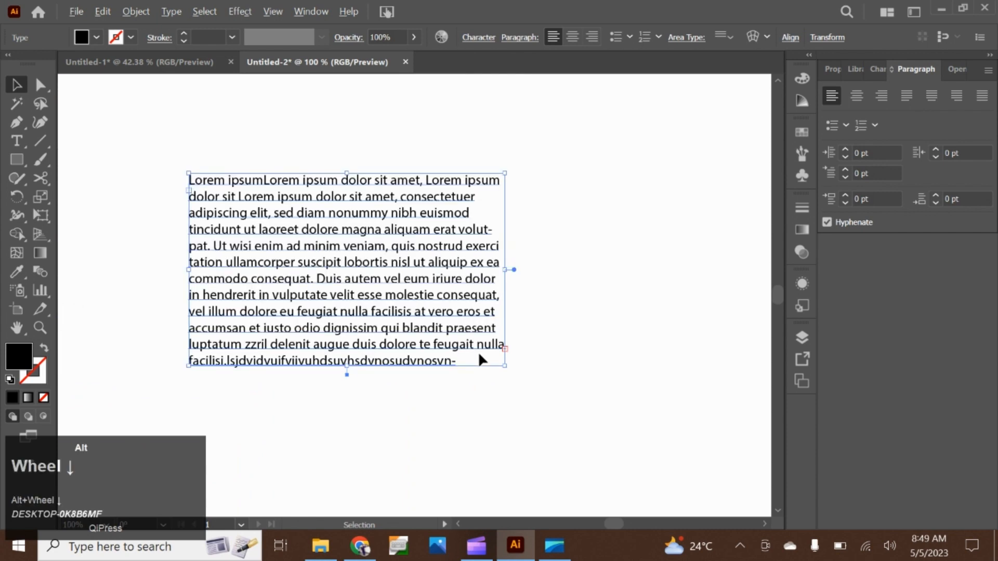
# Thread the overset text into a new frame starting at the lower-right corner of the original text frame
pyautogui.scroll(2, 357, 312)
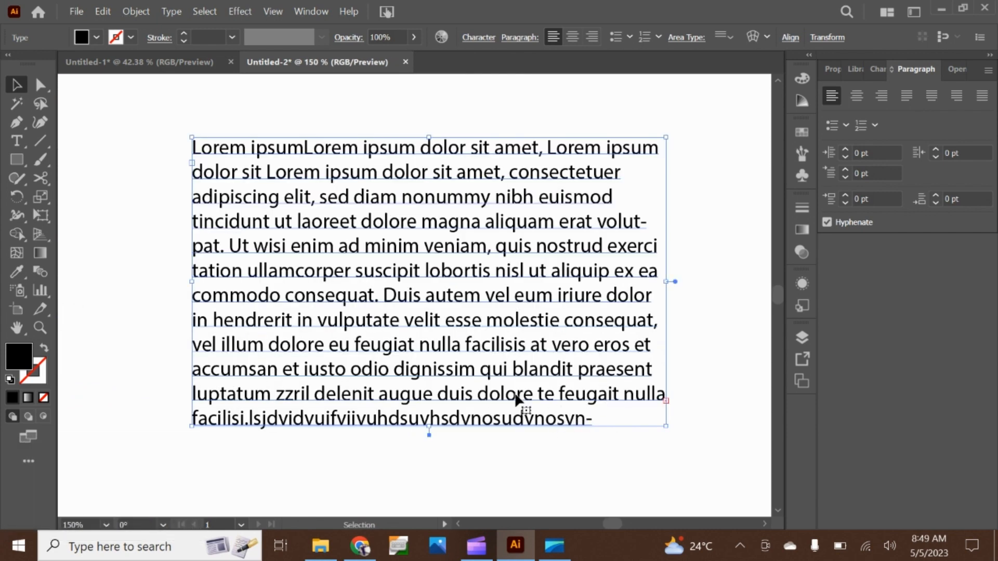
pyautogui.click(665, 400)
pyautogui.click(667, 400)
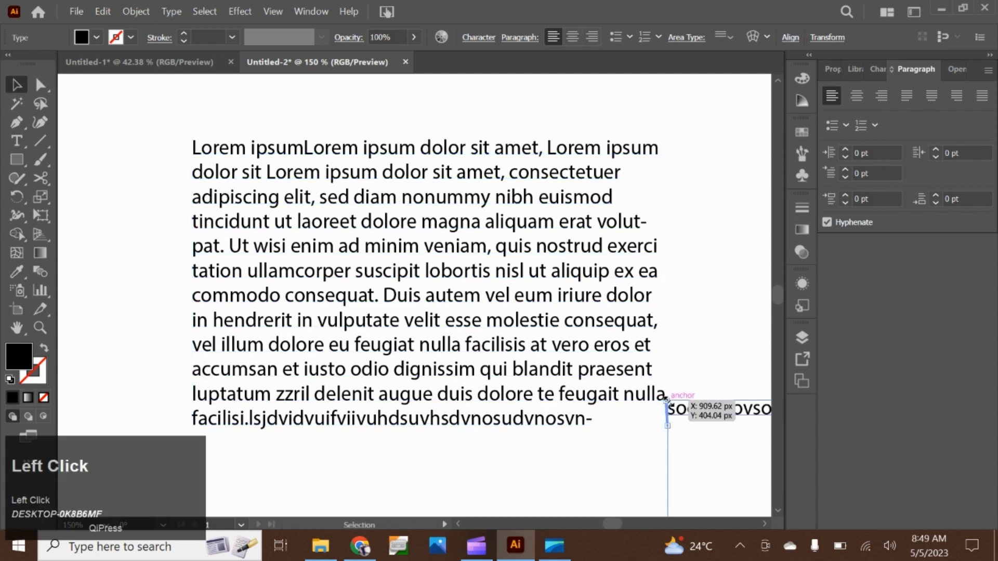
pyautogui.scroll(-4, 683, 411)
pyautogui.moveTo(604, 339); pyautogui.dragTo(422, 243)
pyautogui.scroll(2, 548, 341)
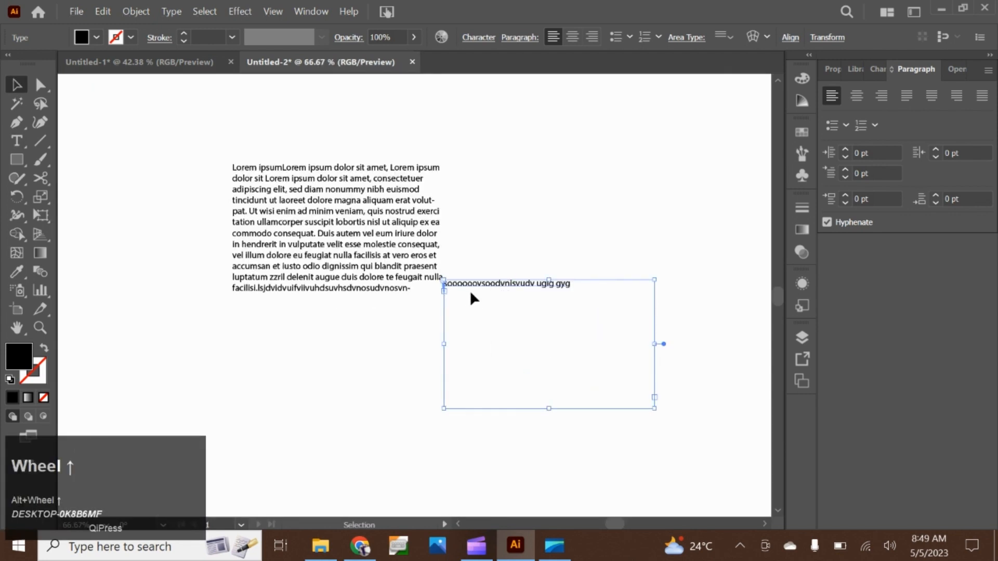
# Move the original text frame up and left, away from its threaded frame, and extend it downward to take back the overflow text
pyautogui.doubleClick(312, 203)
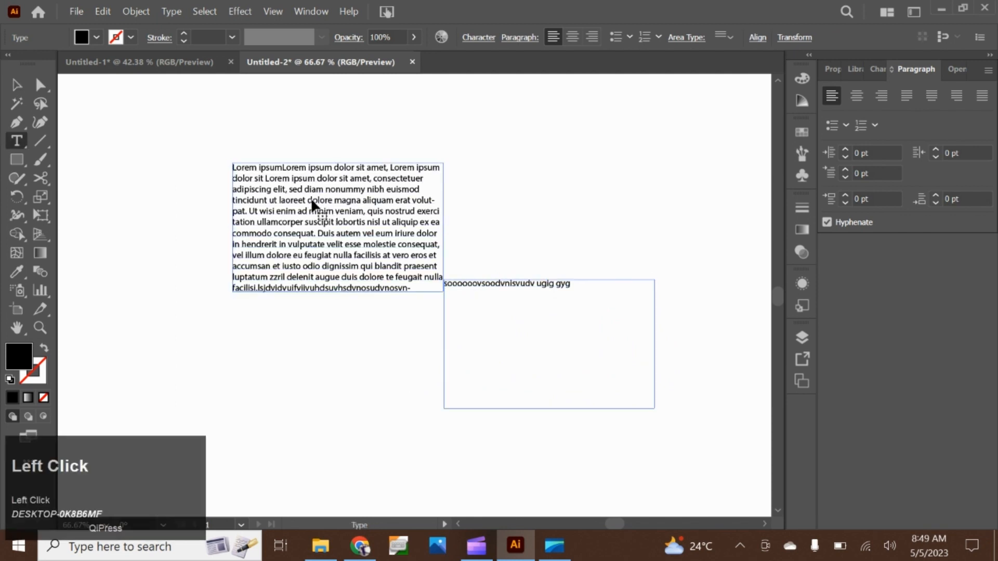
pyautogui.moveTo(313, 202); pyautogui.dragTo(230, 170)
pyautogui.click(132, 146)
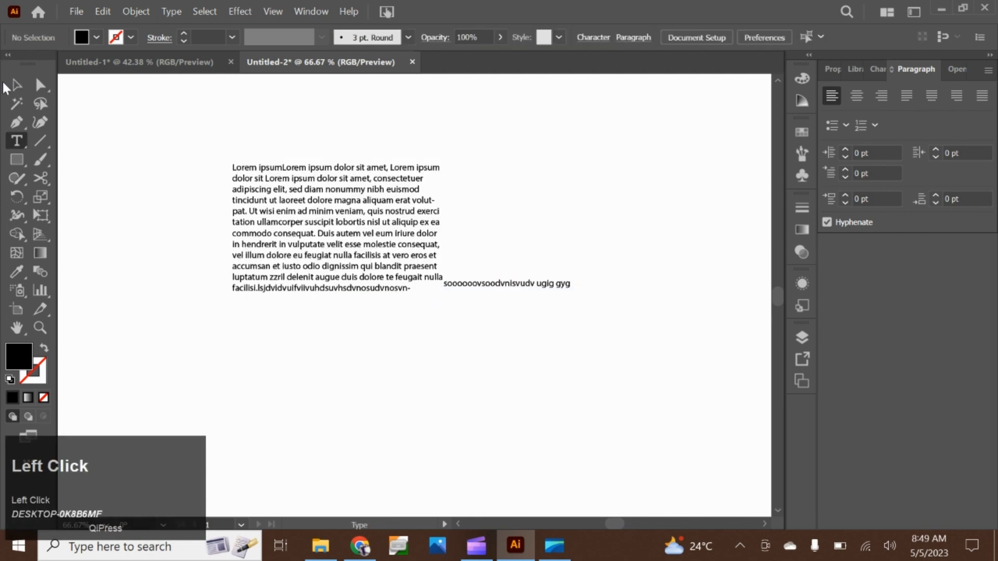
pyautogui.click(17, 89)
pyautogui.moveTo(338, 223); pyautogui.dragTo(204, 167)
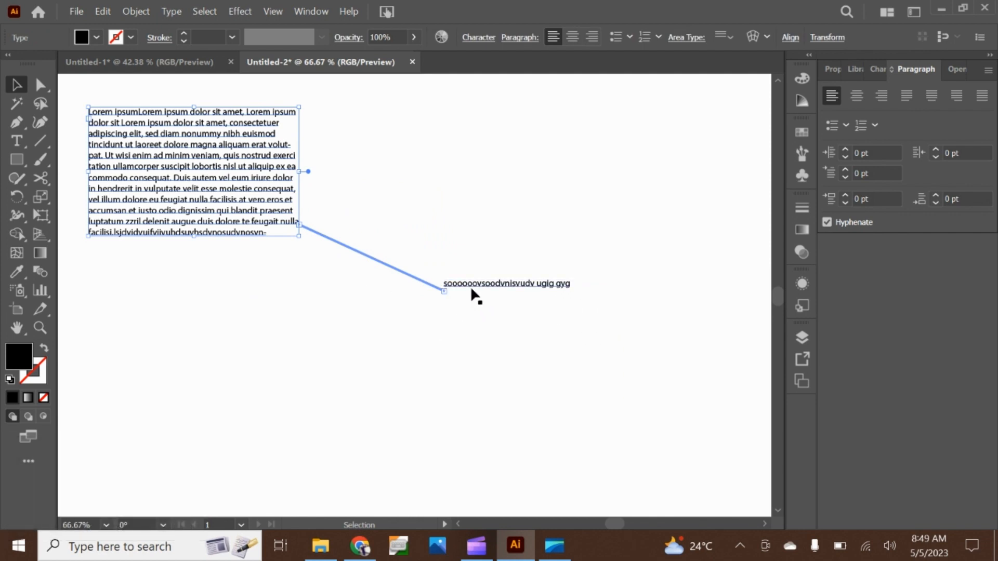
pyautogui.moveTo(194, 236); pyautogui.dragTo(558, 308)
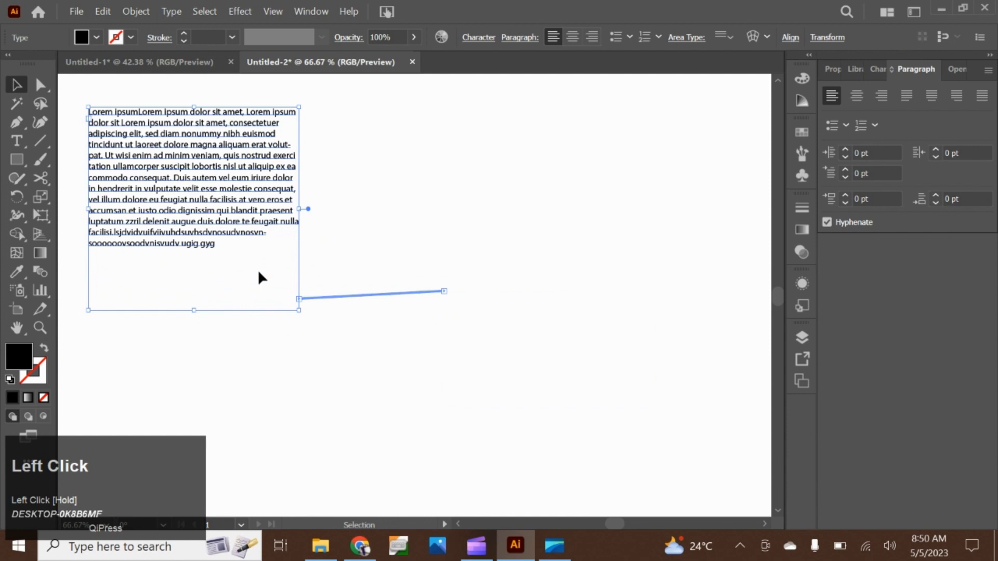
# Shorten the original text frame to seven lines of text and delete the threaded frame that holds its overflow
pyautogui.moveTo(195, 311); pyautogui.dragTo(194, 169)
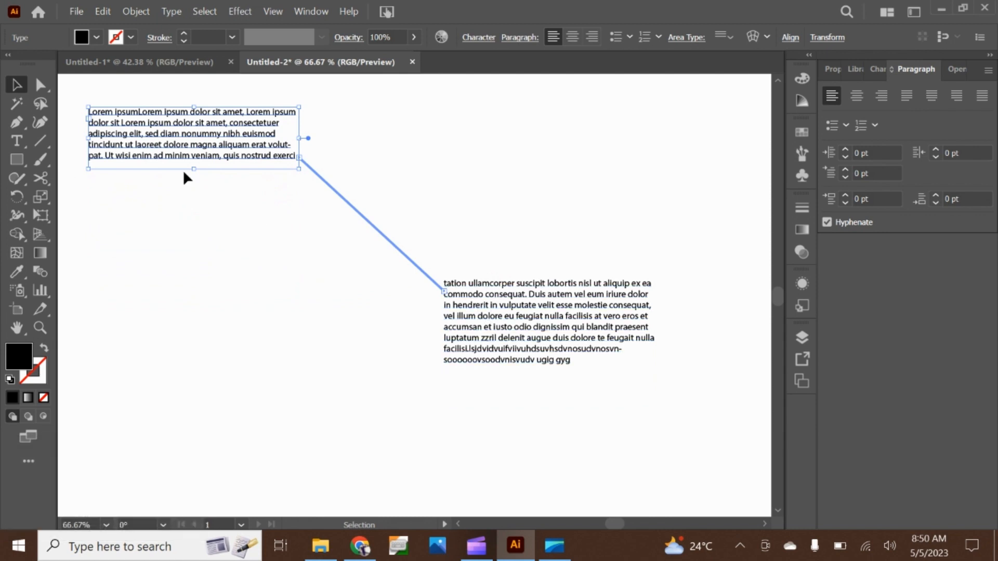
pyautogui.moveTo(194, 173); pyautogui.dragTo(248, 195)
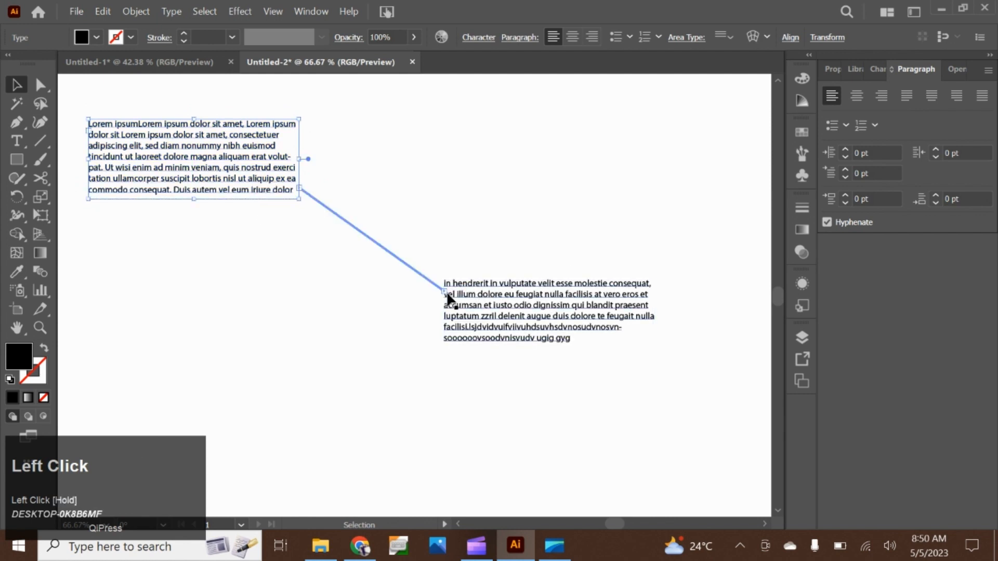
pyautogui.moveTo(447, 295); pyautogui.dragTo(320, 133)
pyautogui.press('BackSpace')
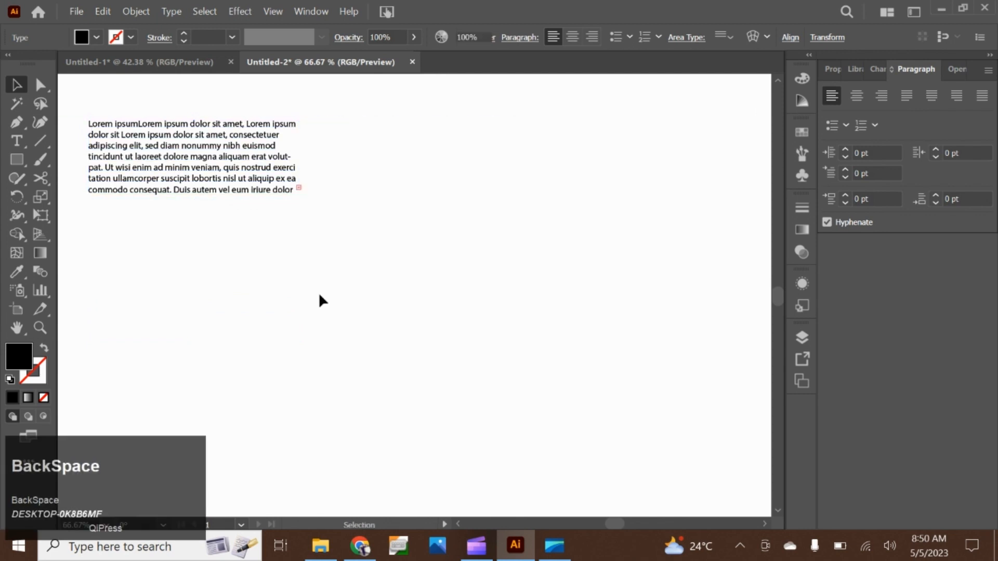
# Thread the overset text into a new, slightly wider frame directly to the right of the original, aligned with its upper edge
pyautogui.click(298, 189)
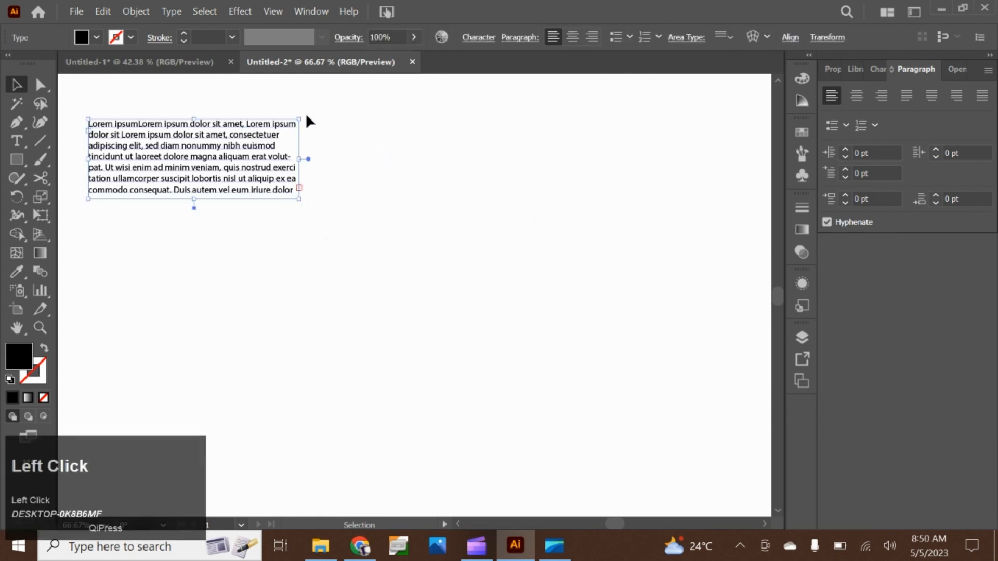
pyautogui.click(401, 231)
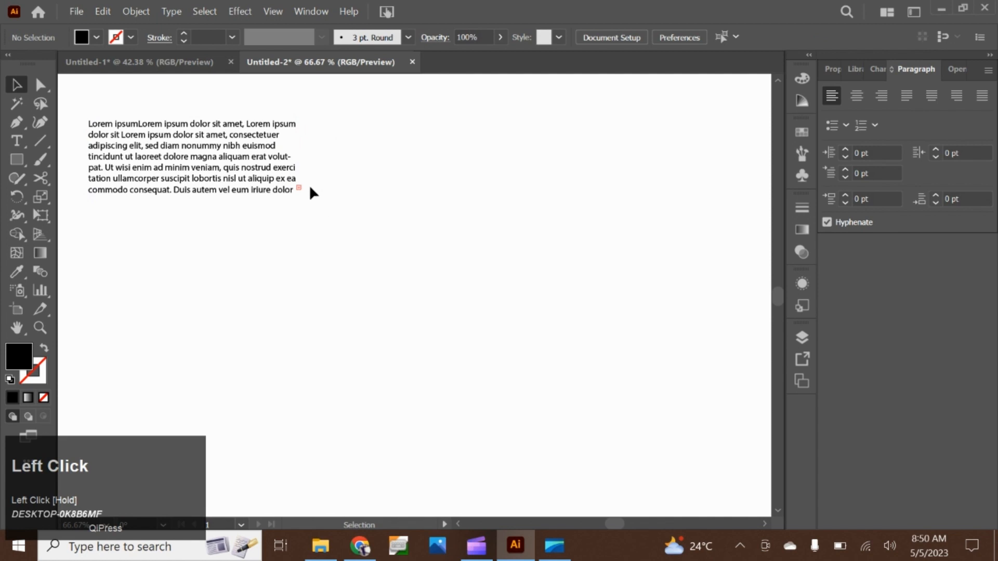
pyautogui.click(296, 191)
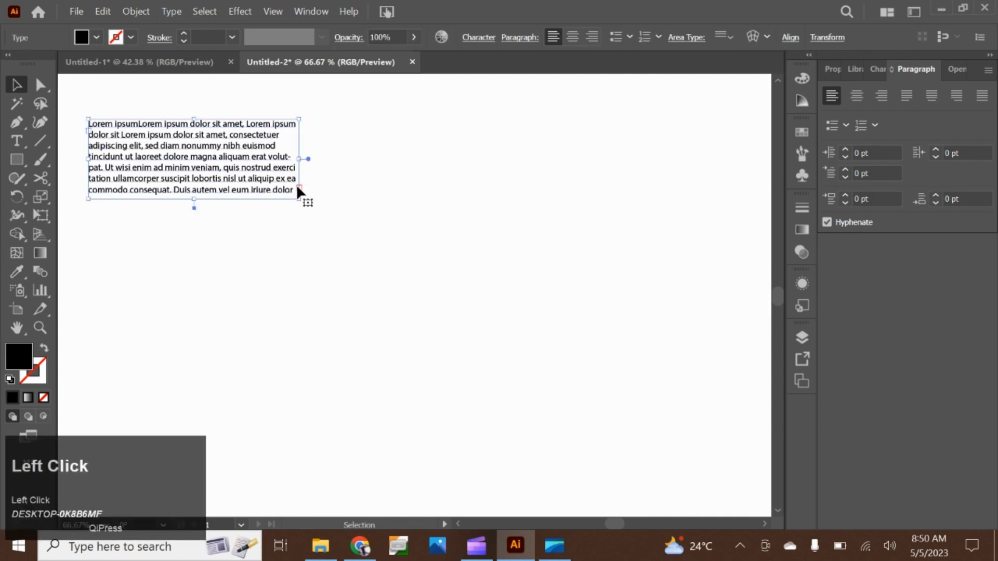
pyautogui.click(299, 188)
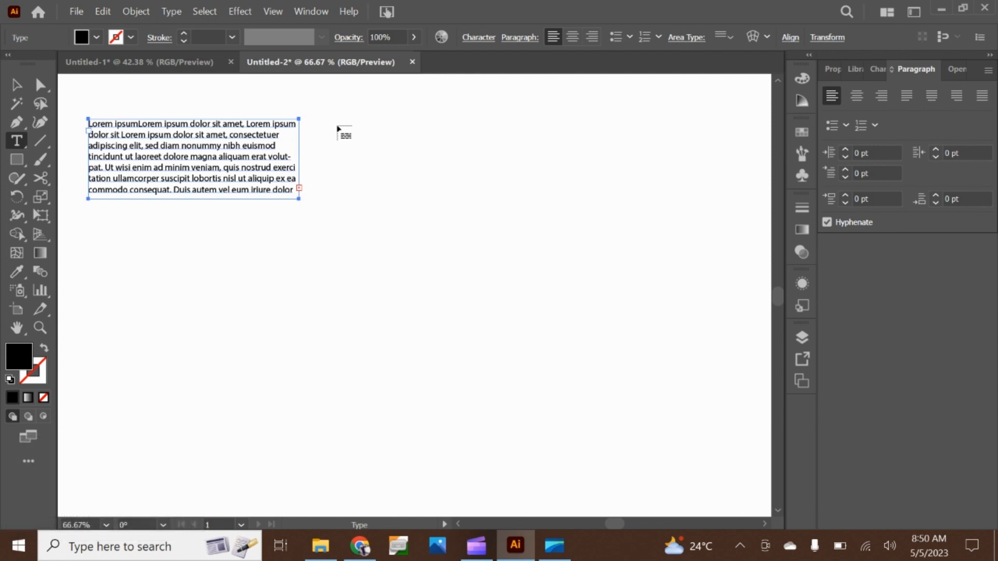
pyautogui.moveTo(313, 119); pyautogui.dragTo(576, 194)
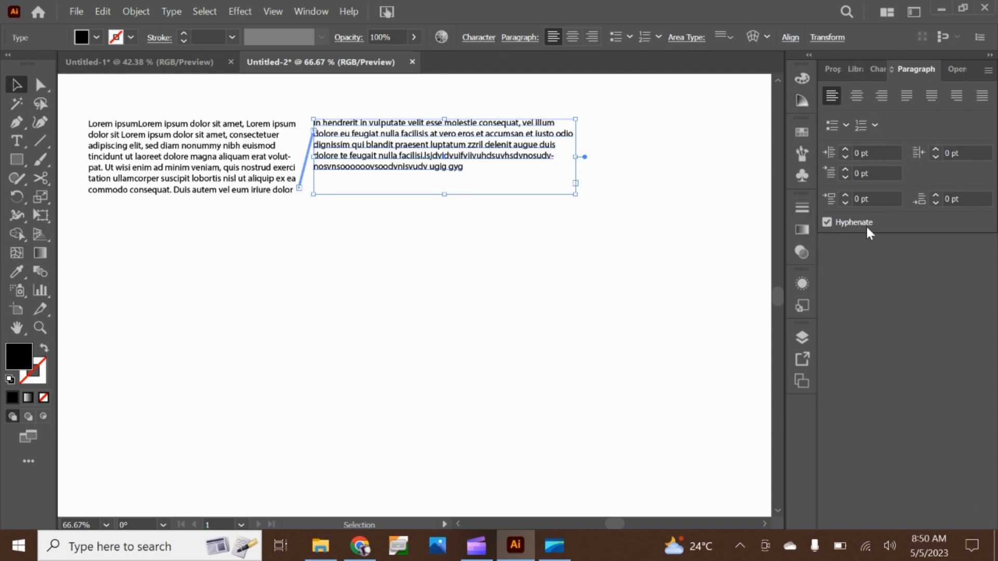
# Try a 16 pt font size on the new threaded frame's text and bring it back to 12 pt
pyautogui.click(881, 68)
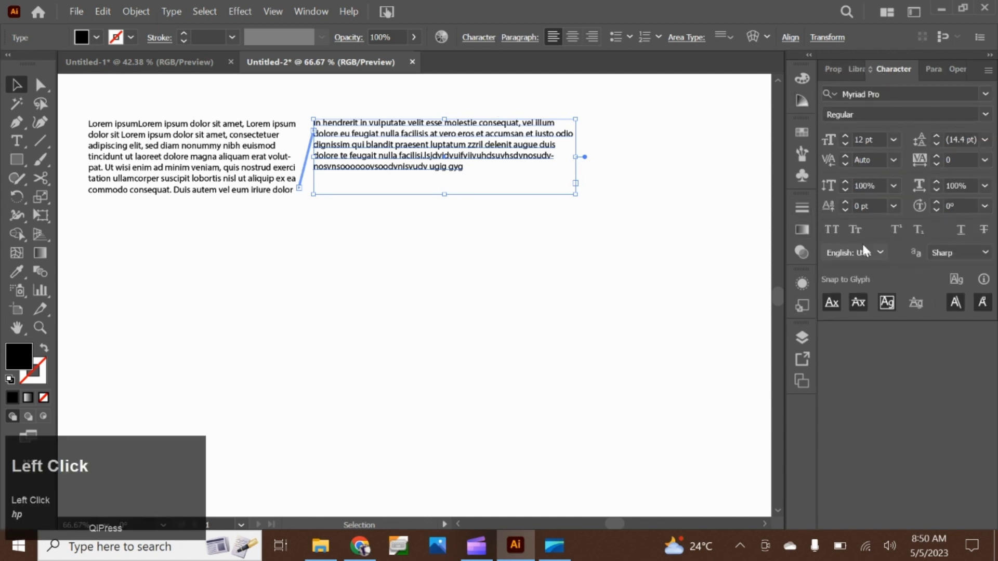
pyautogui.click(845, 136)
pyautogui.click(845, 137)
pyautogui.click(845, 136)
pyautogui.click(845, 136)
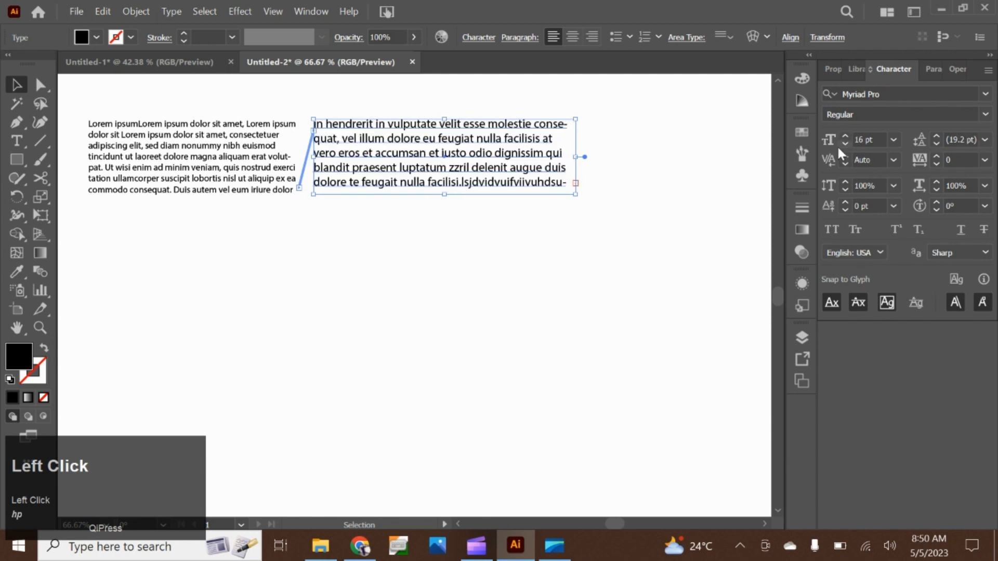
pyautogui.click(845, 142)
pyautogui.click(845, 142)
pyautogui.click(845, 143)
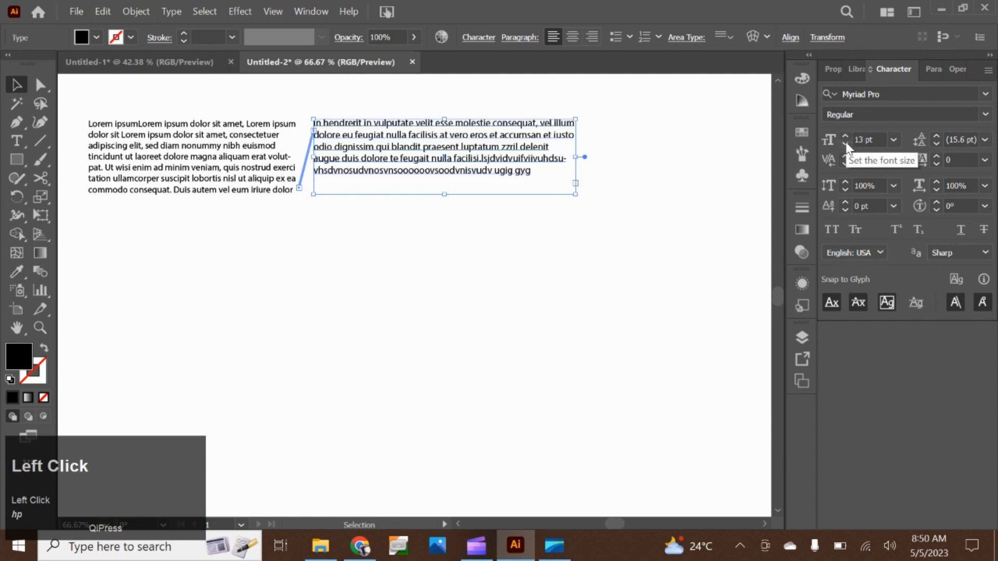
pyautogui.click(845, 143)
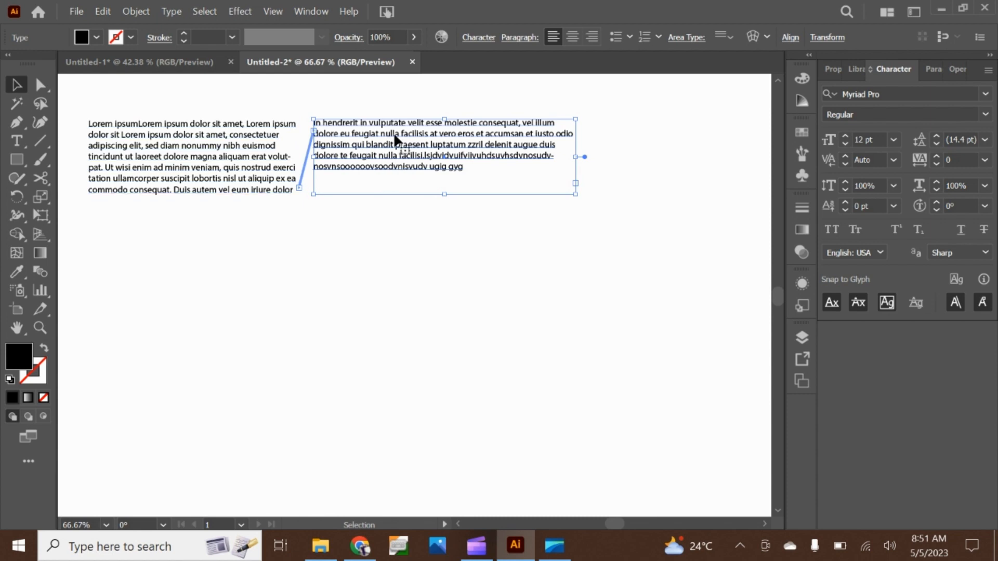
# Change the second threaded frame's font to Tahoma and deselect the frame
pyautogui.click(977, 94)
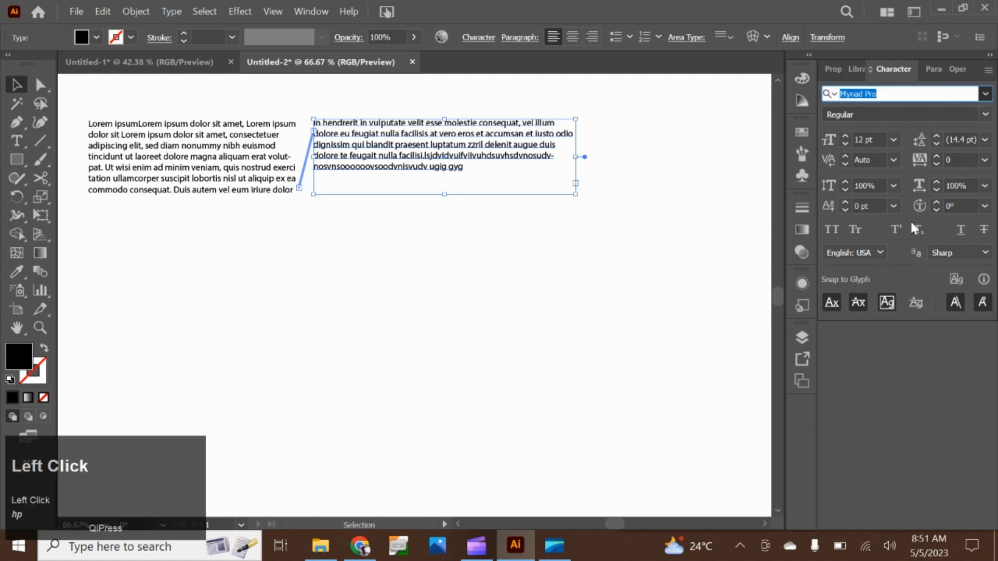
pyautogui.click(983, 94)
pyautogui.click(983, 94)
pyautogui.click(982, 94)
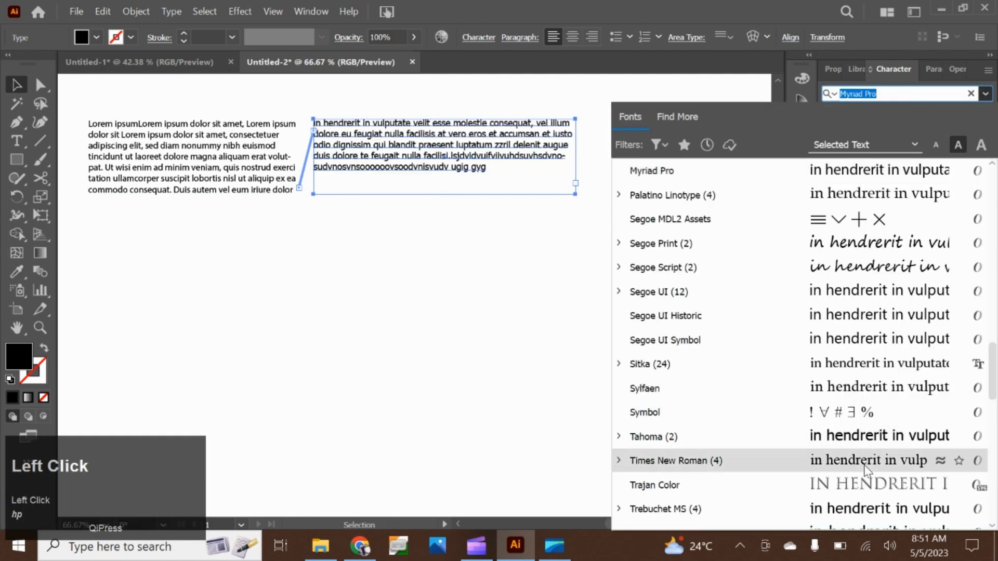
pyautogui.click(863, 438)
pyautogui.click(424, 304)
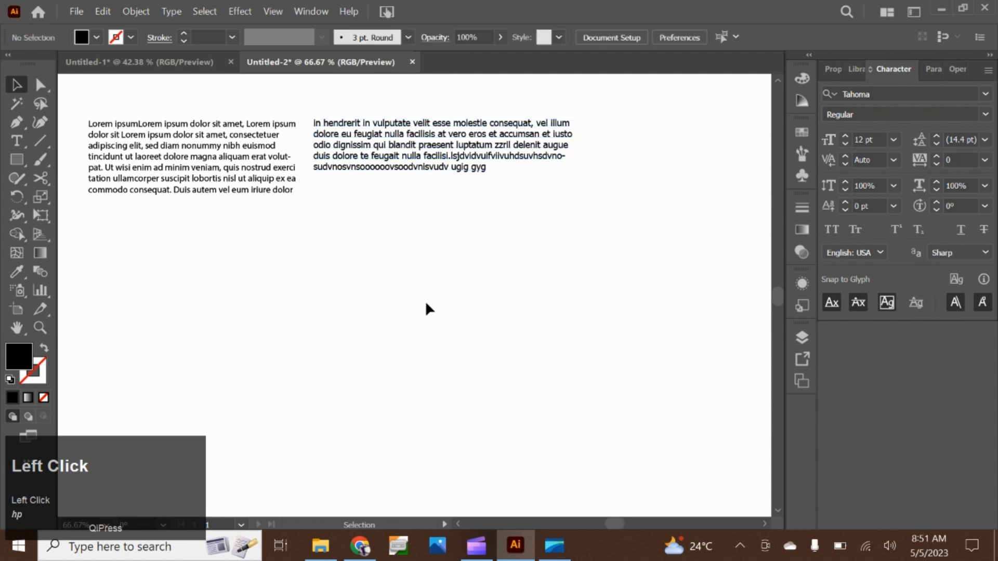